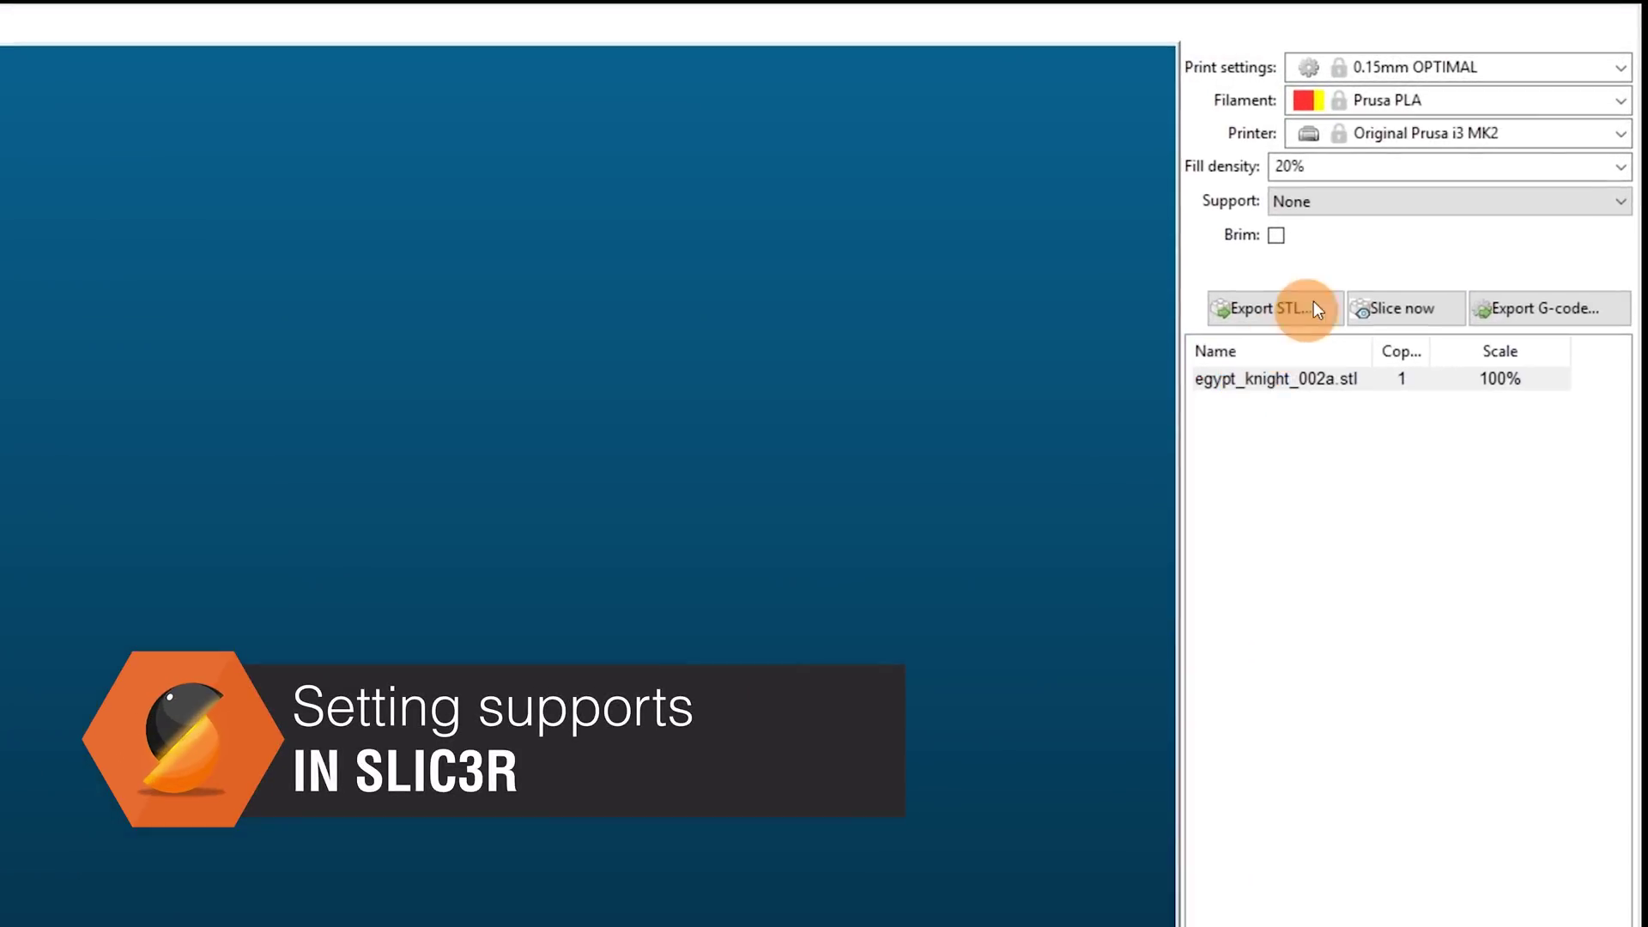
Set supports to Everywhere and preview the sliced bust from above.
click(1355, 210)
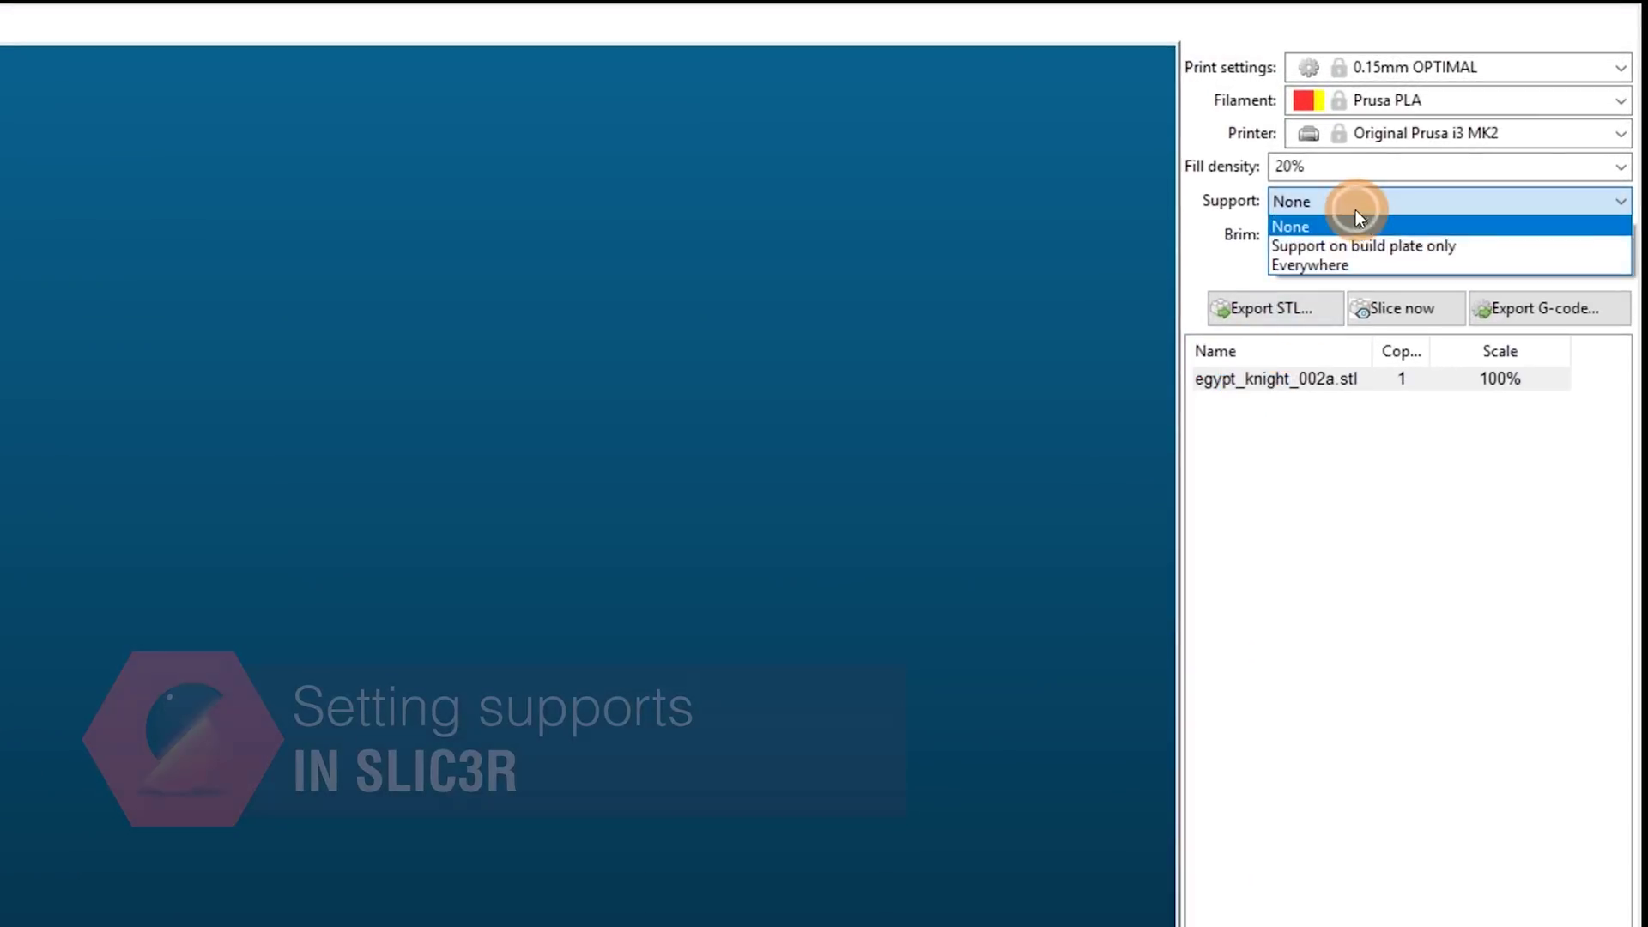
click(1342, 258)
click(76, 918)
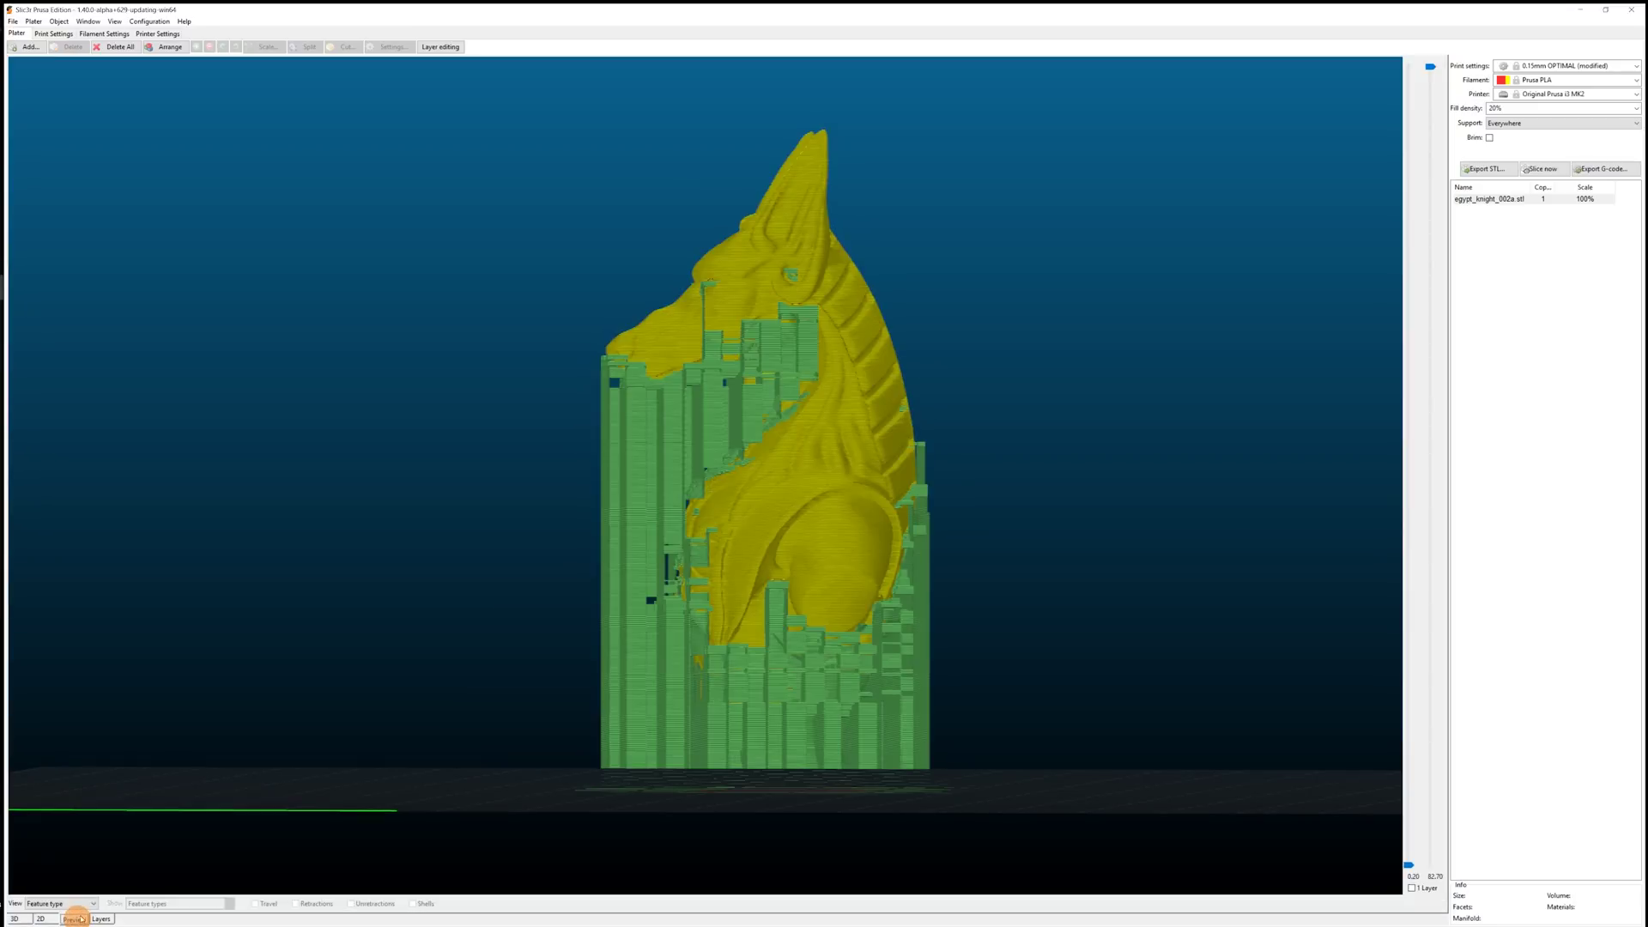
drag(247, 557, 242, 479)
Lower the support overhang threshold to 15 and re-check the sliced preview from another side.
click(53, 33)
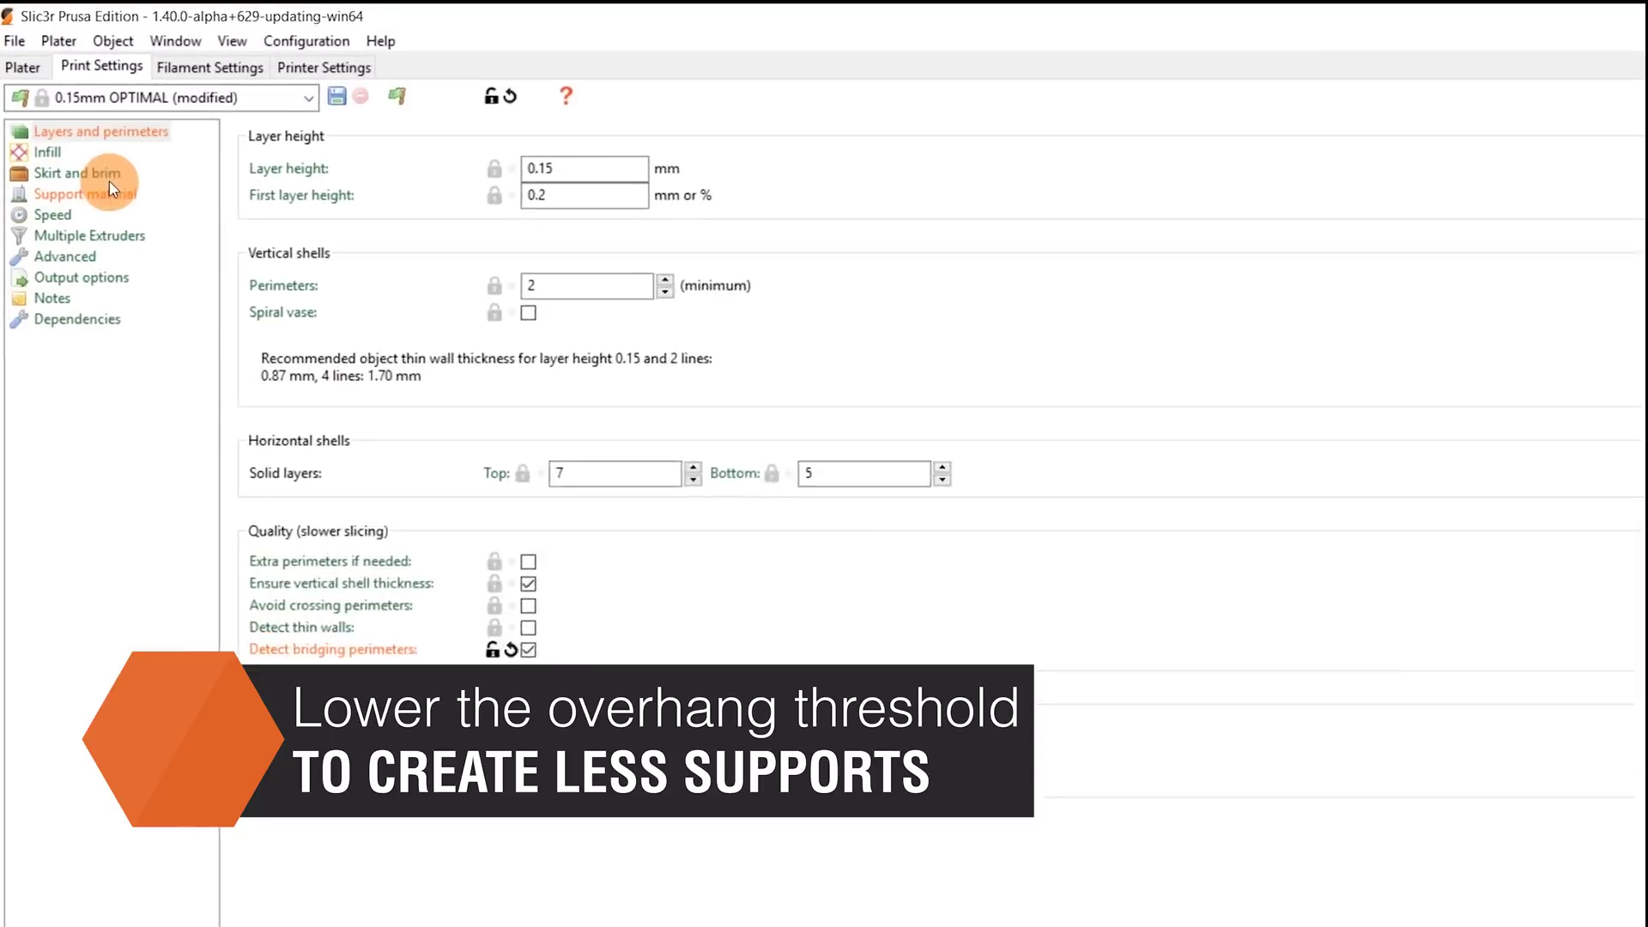
click(110, 191)
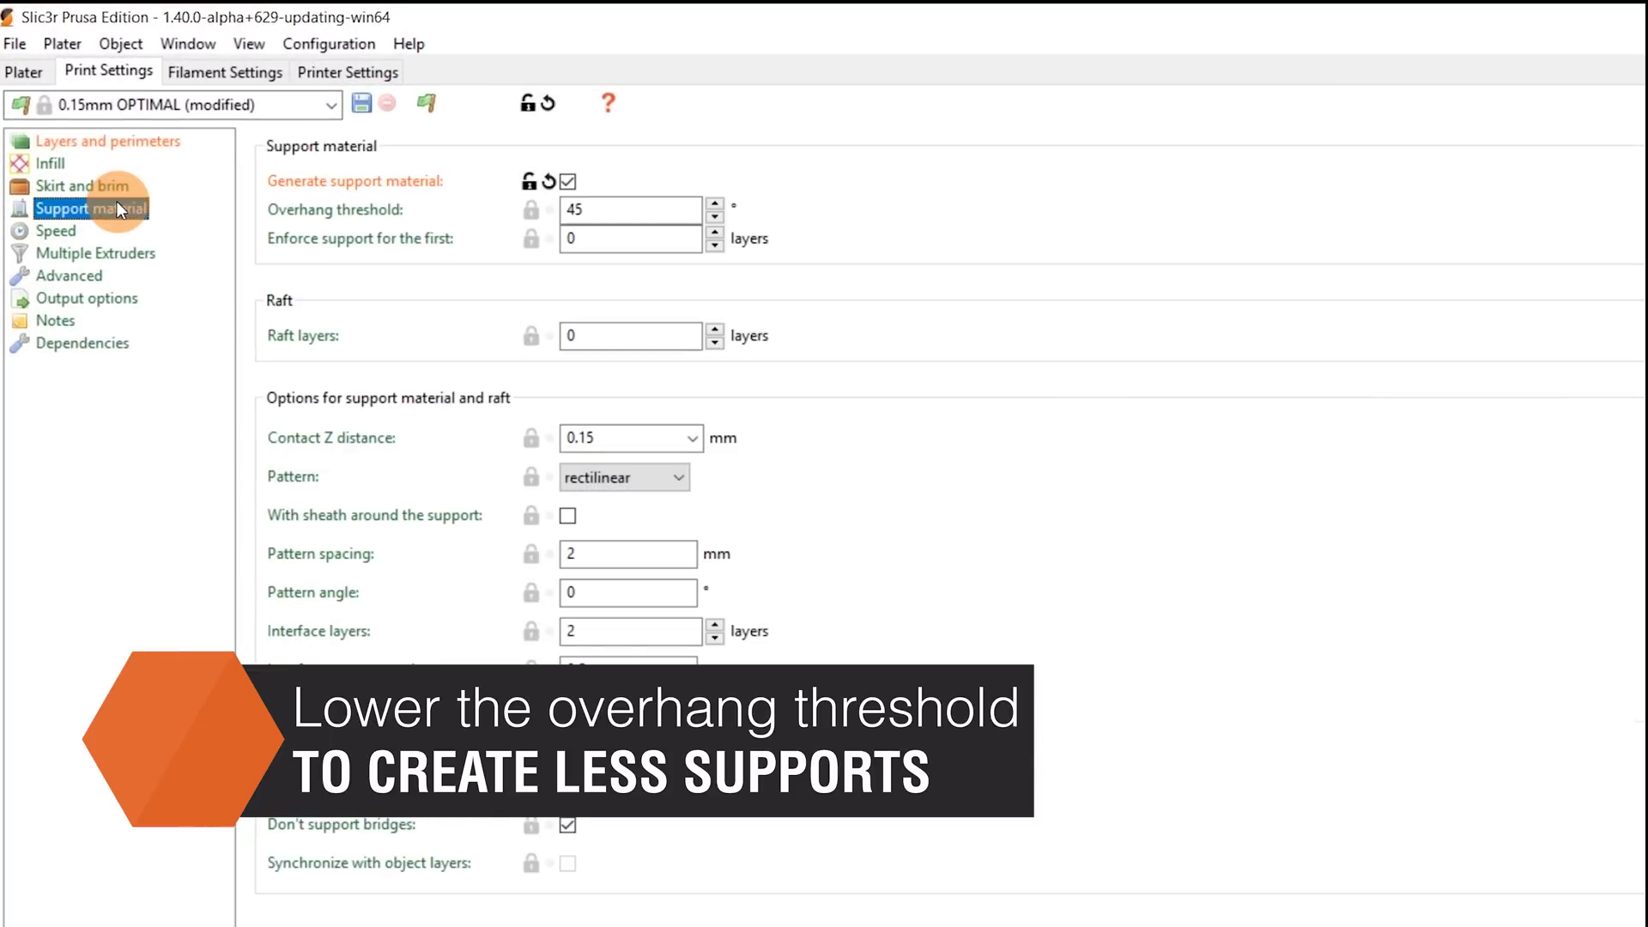
double_click(603, 212)
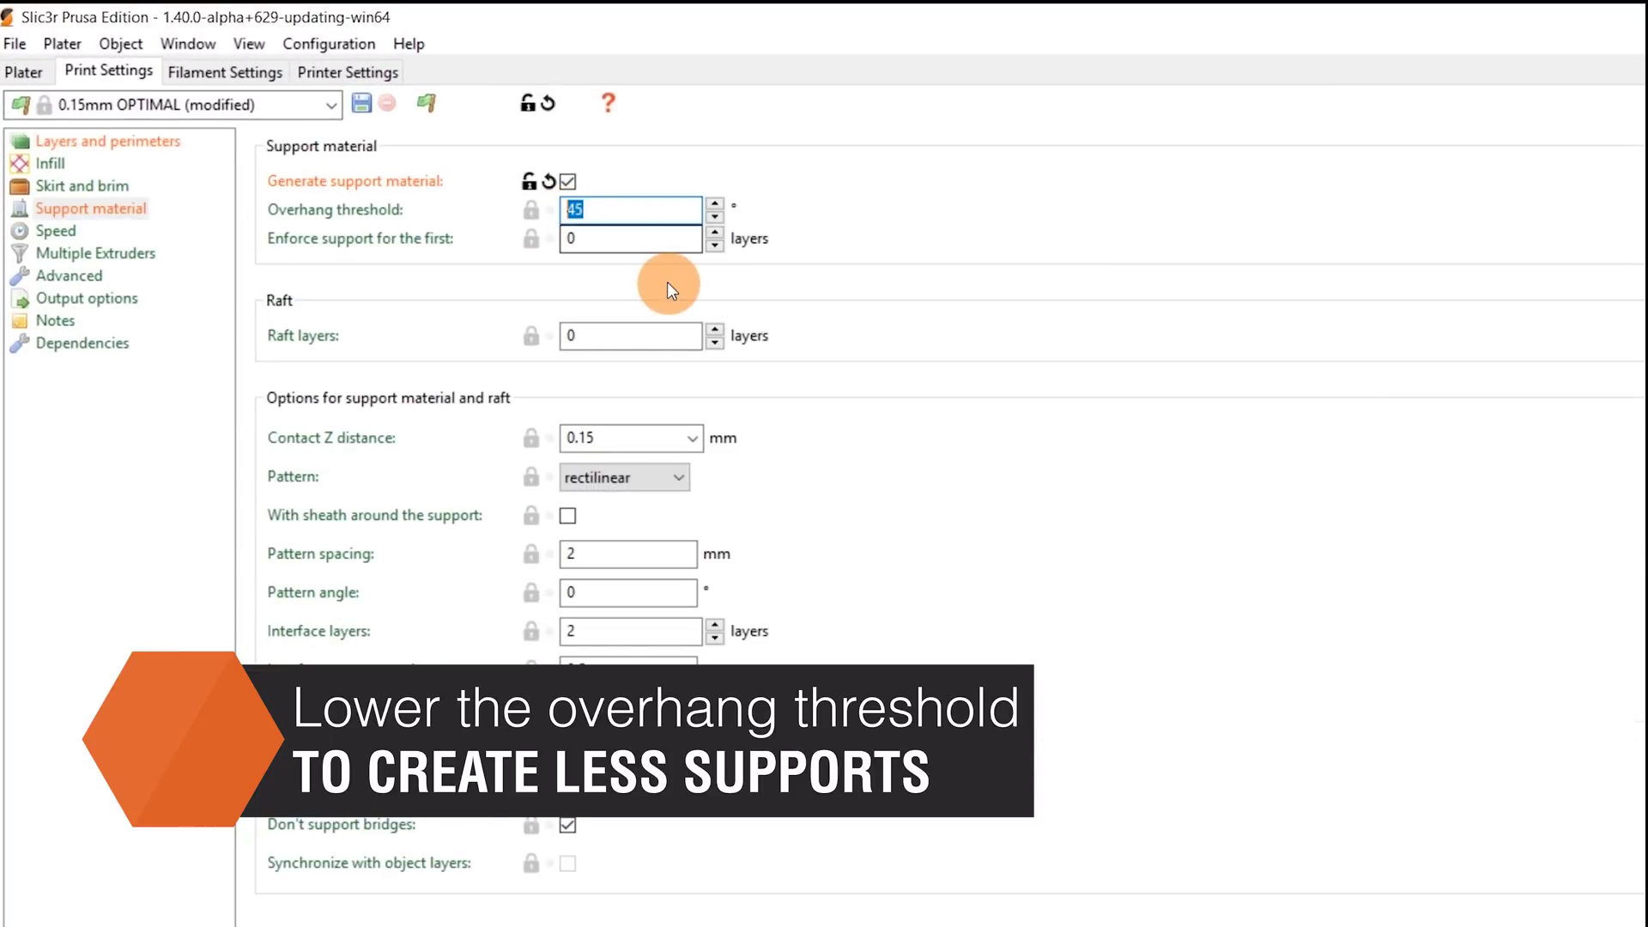
text(15)
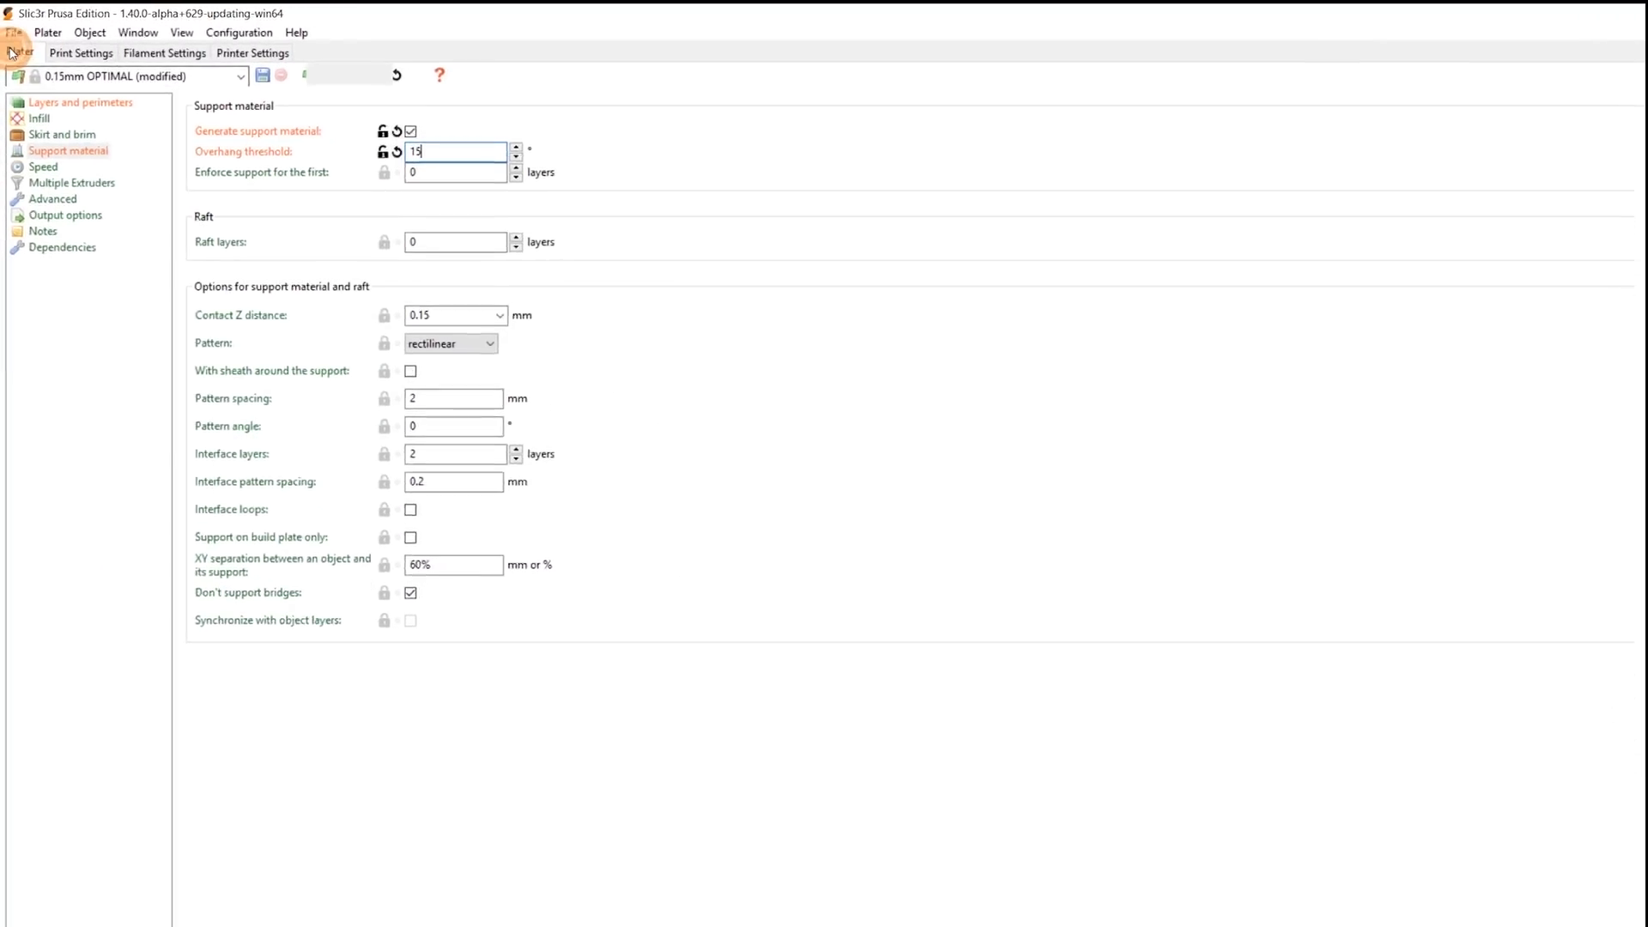
click(12, 53)
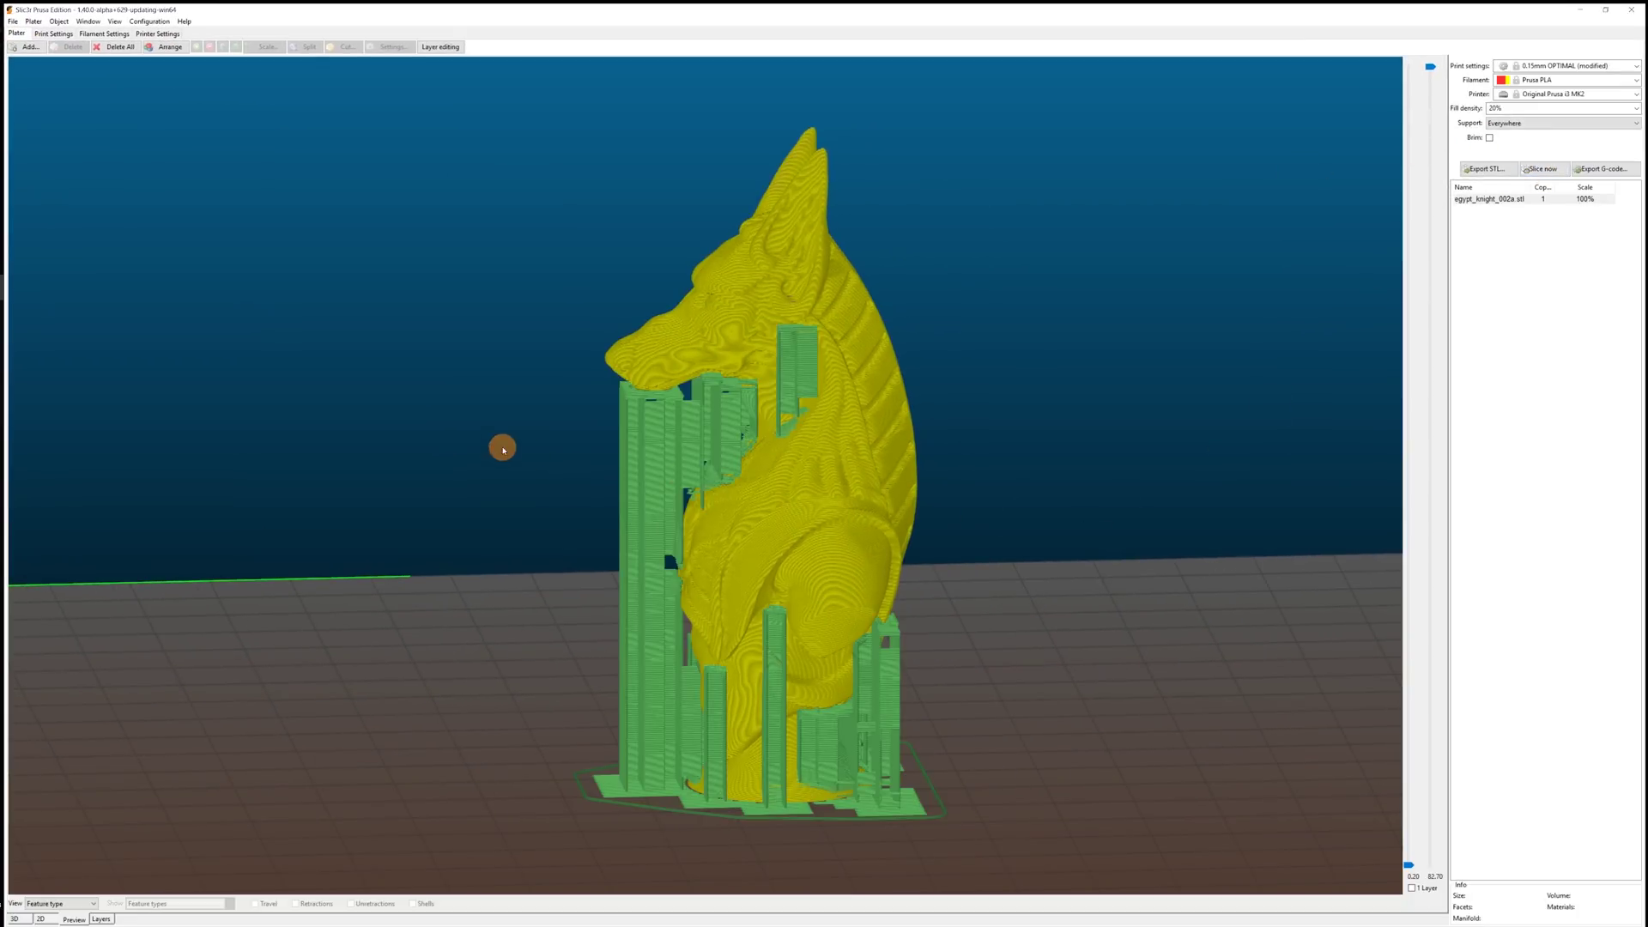
drag(503, 449, 628, 447)
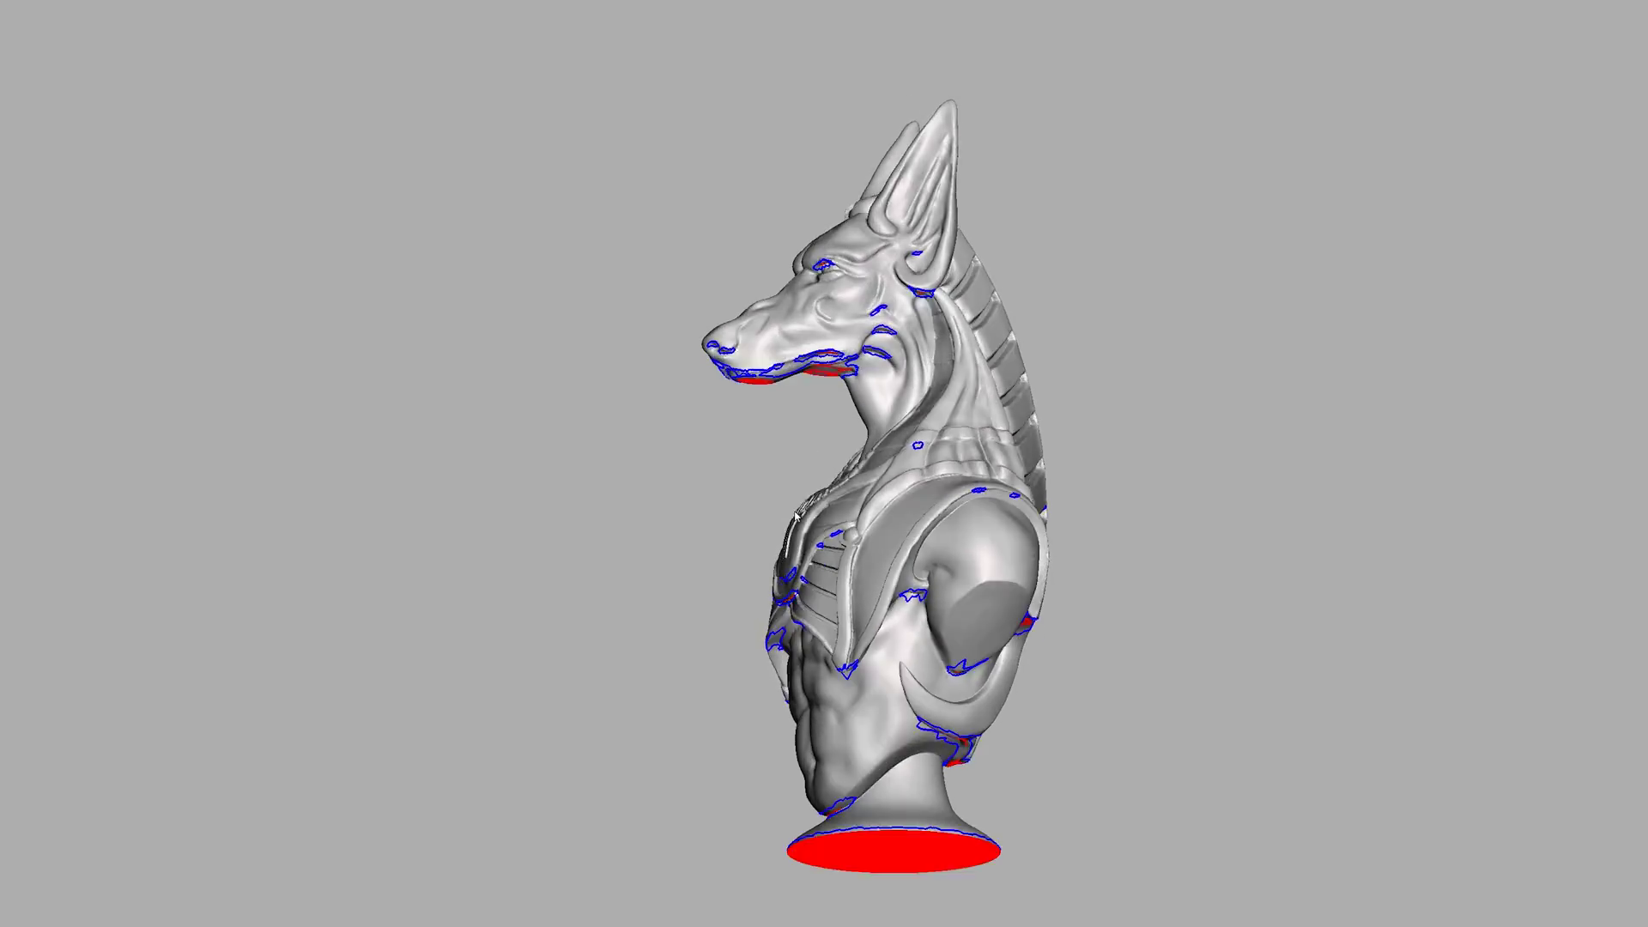
Tilt the bust to inspect its tree supports from below.
middle_drag(795, 516, 805, 438)
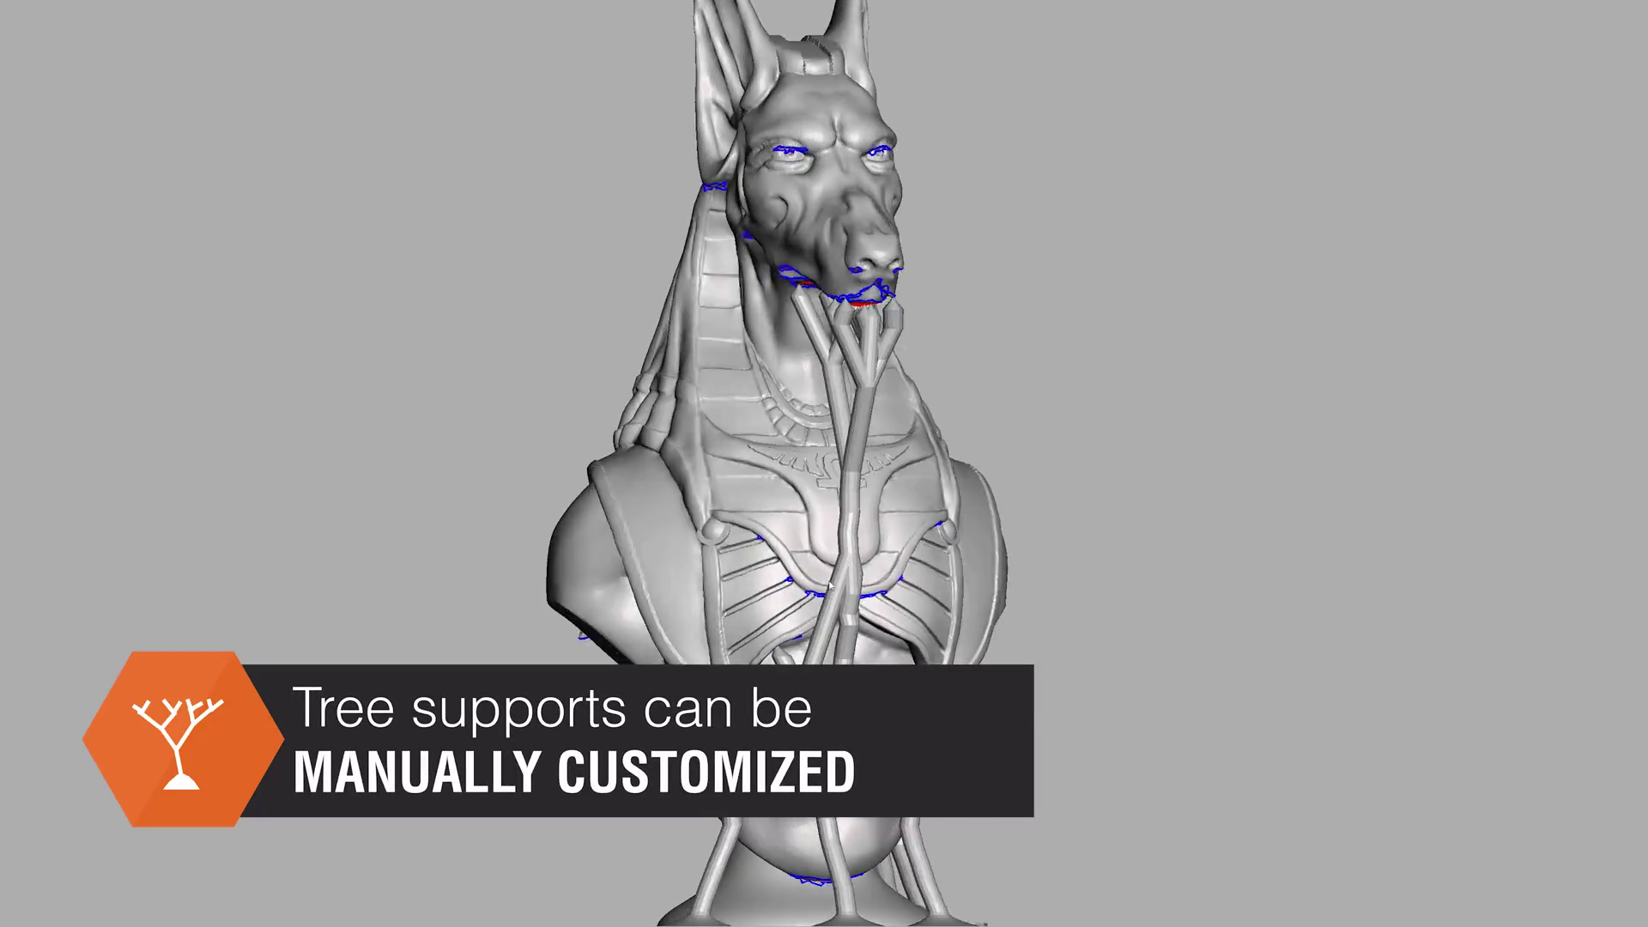
Delete one strut and add new struts from the right arm down to the base.
ctrl+click(757, 577)
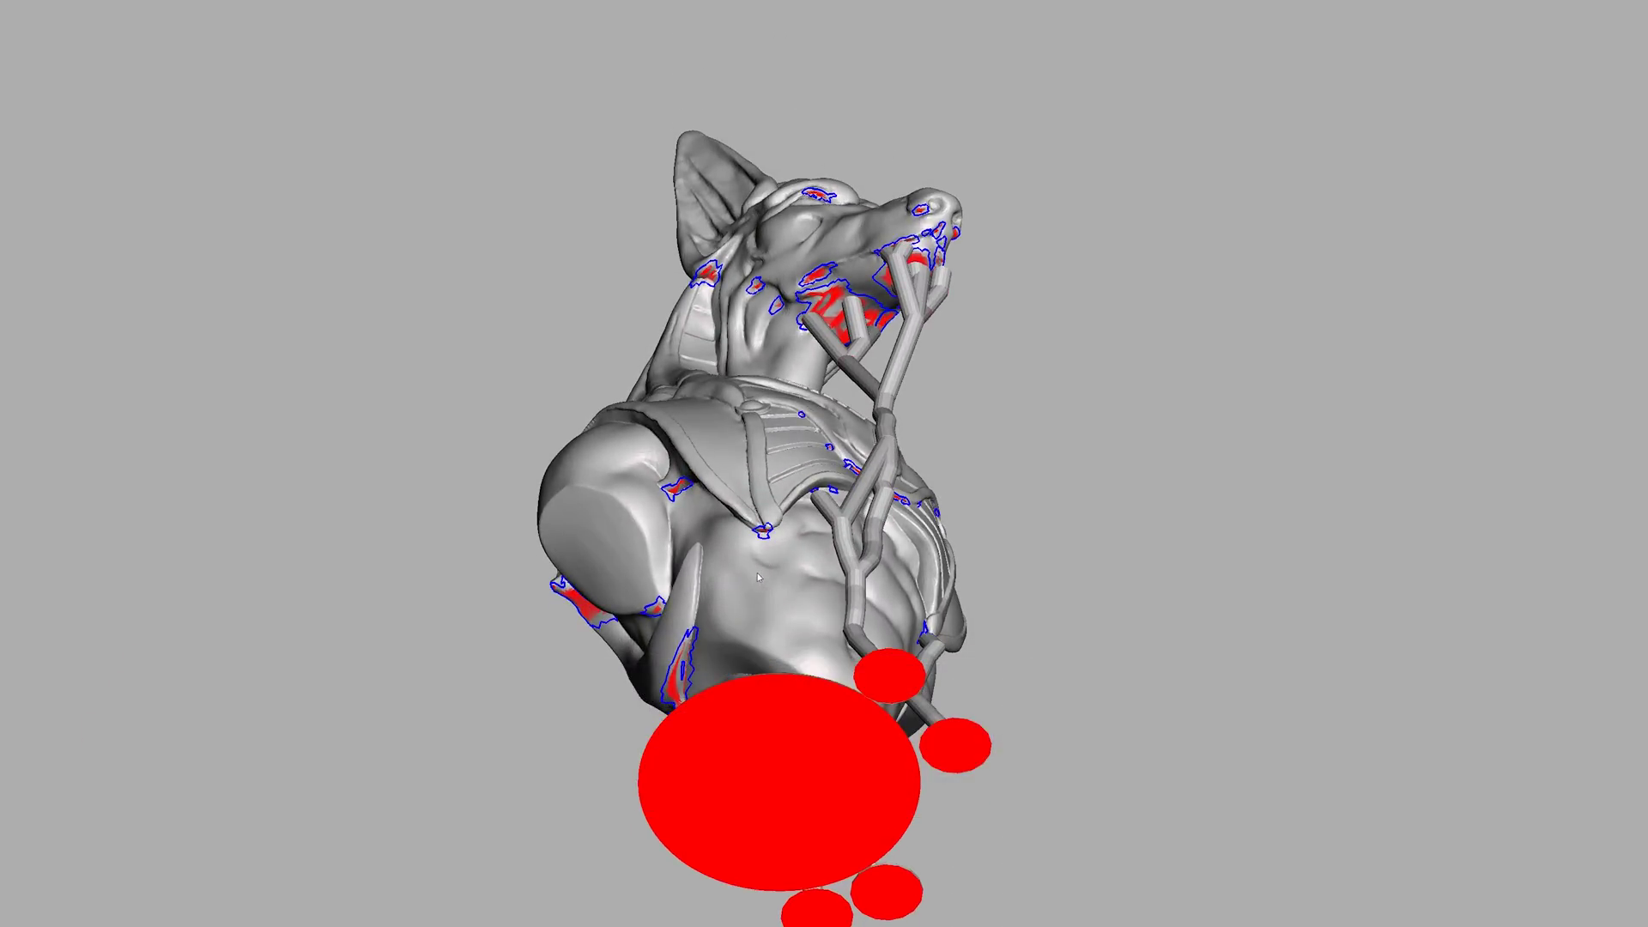
drag(1167, 616, 881, 661)
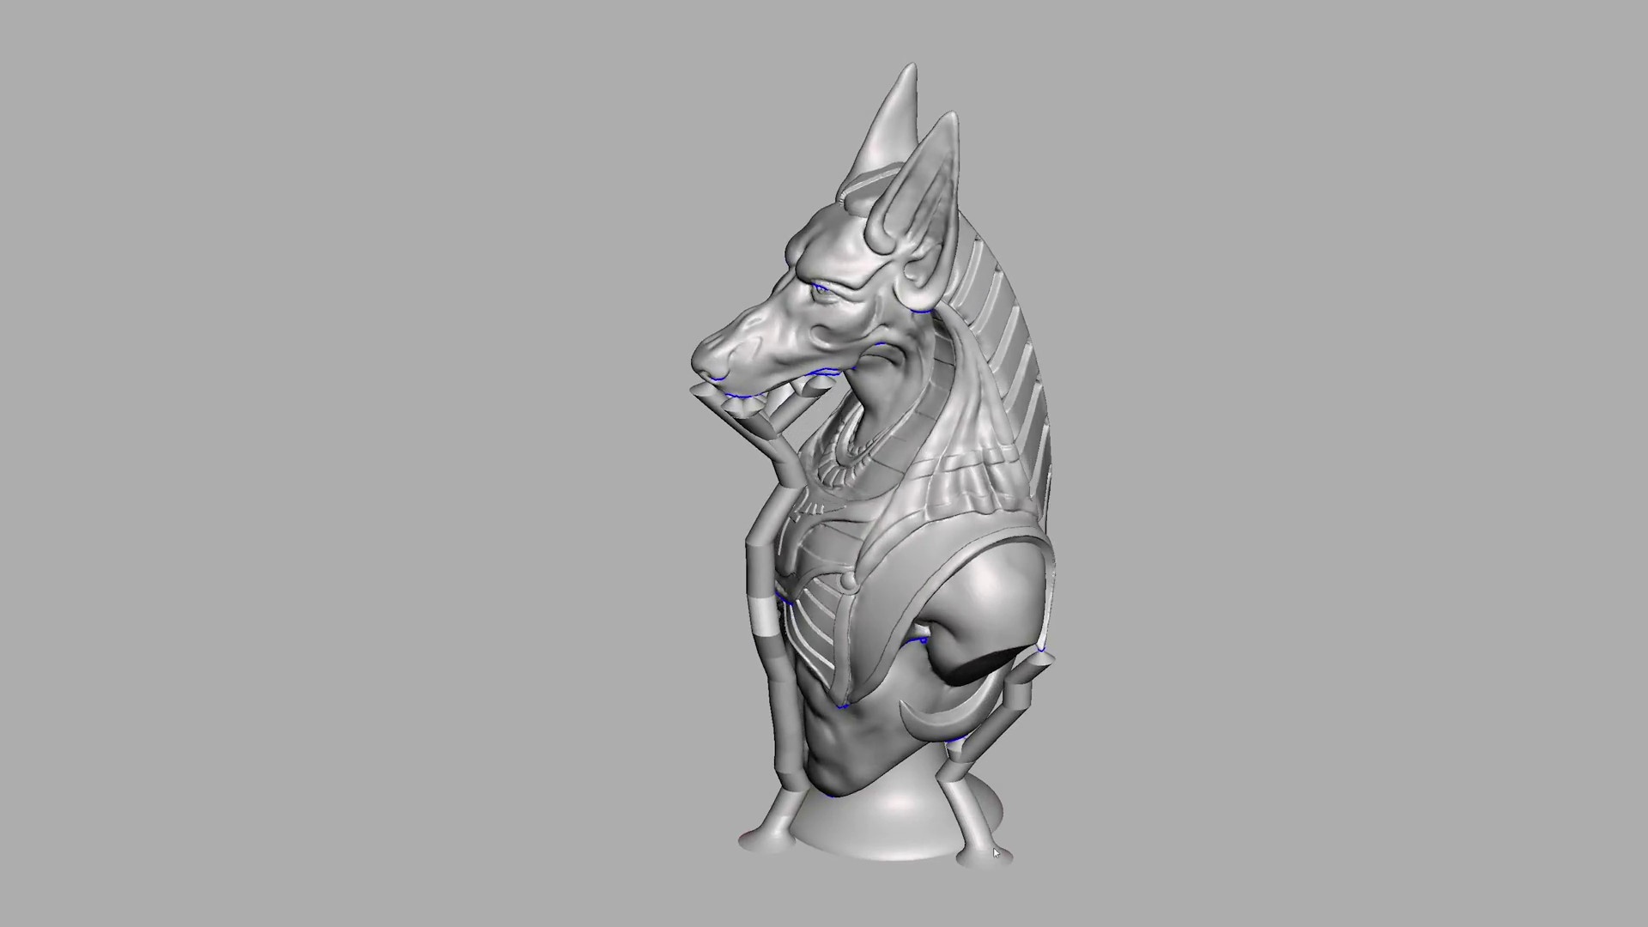
drag(996, 816, 1030, 665)
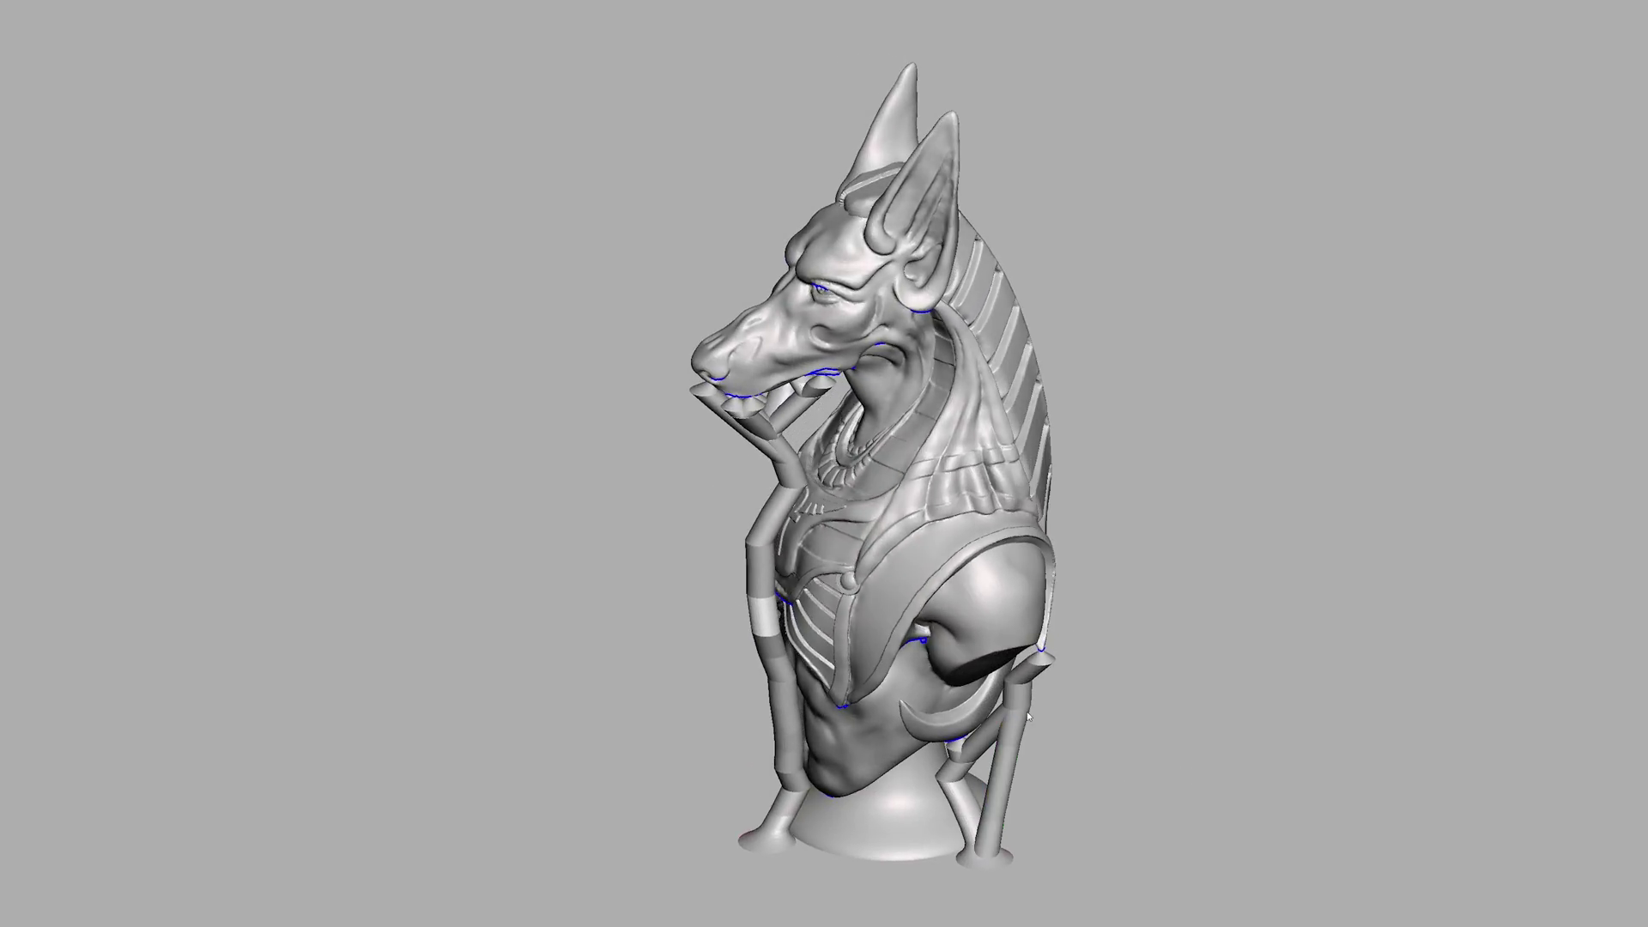
drag(1123, 800, 950, 687)
drag(951, 553, 956, 541)
right_drag(1022, 687, 1114, 760)
Remove the right, centre and left support struts at the back of the bust.
key(ctrl)
ctrl+click(1085, 727)
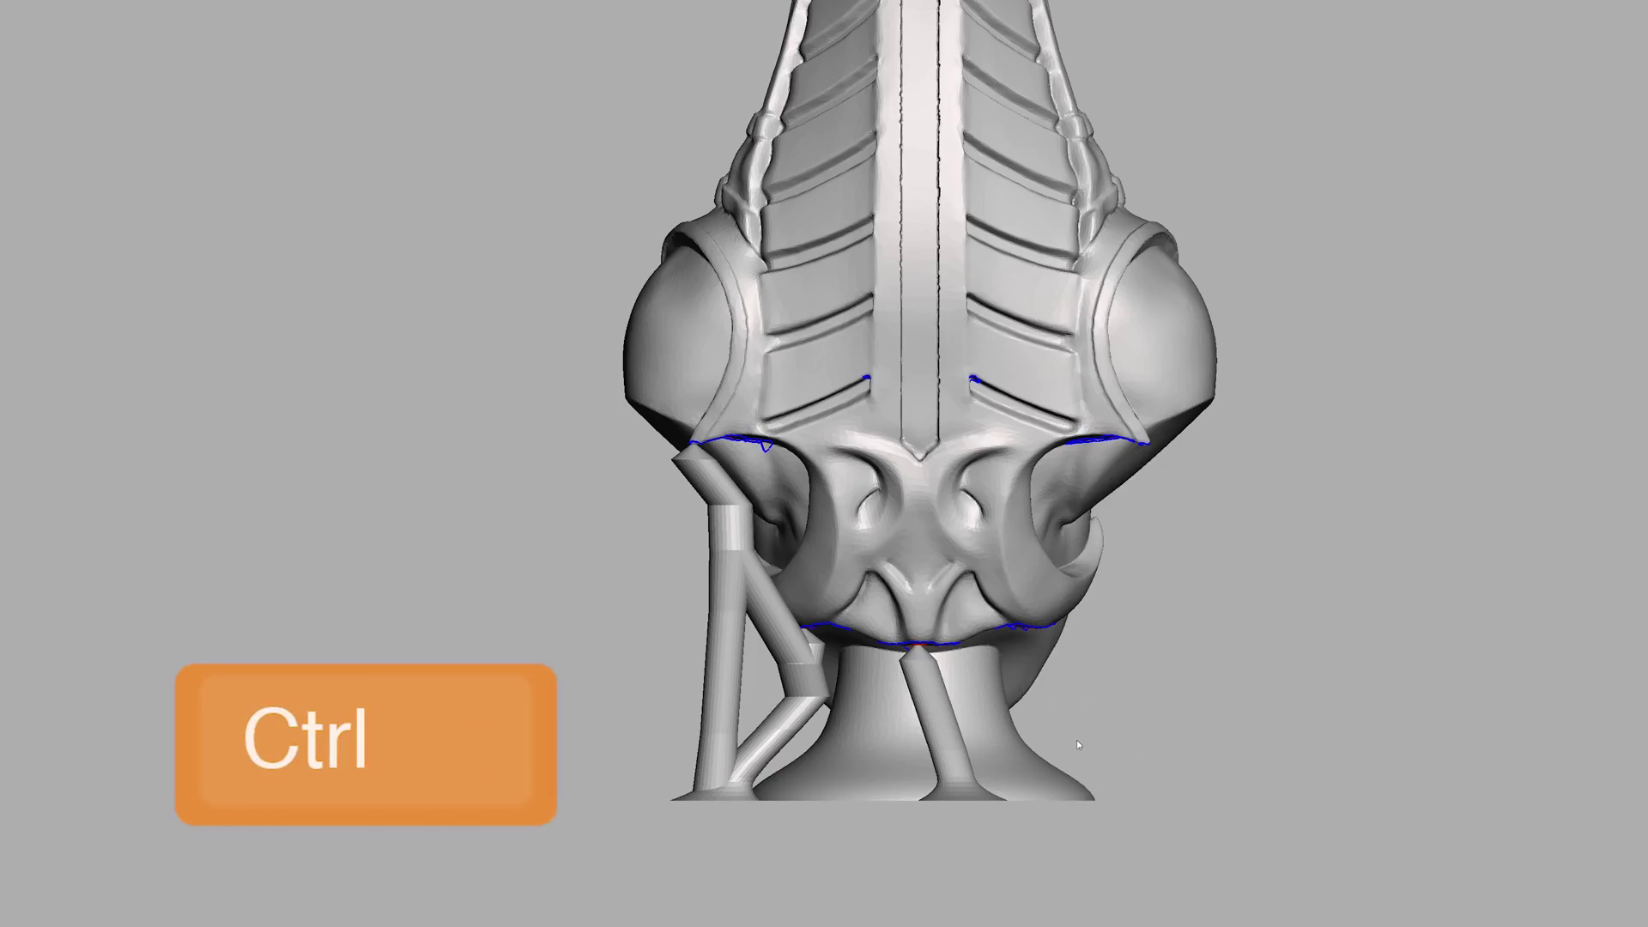
ctrl+click(936, 737)
ctrl+click(796, 697)
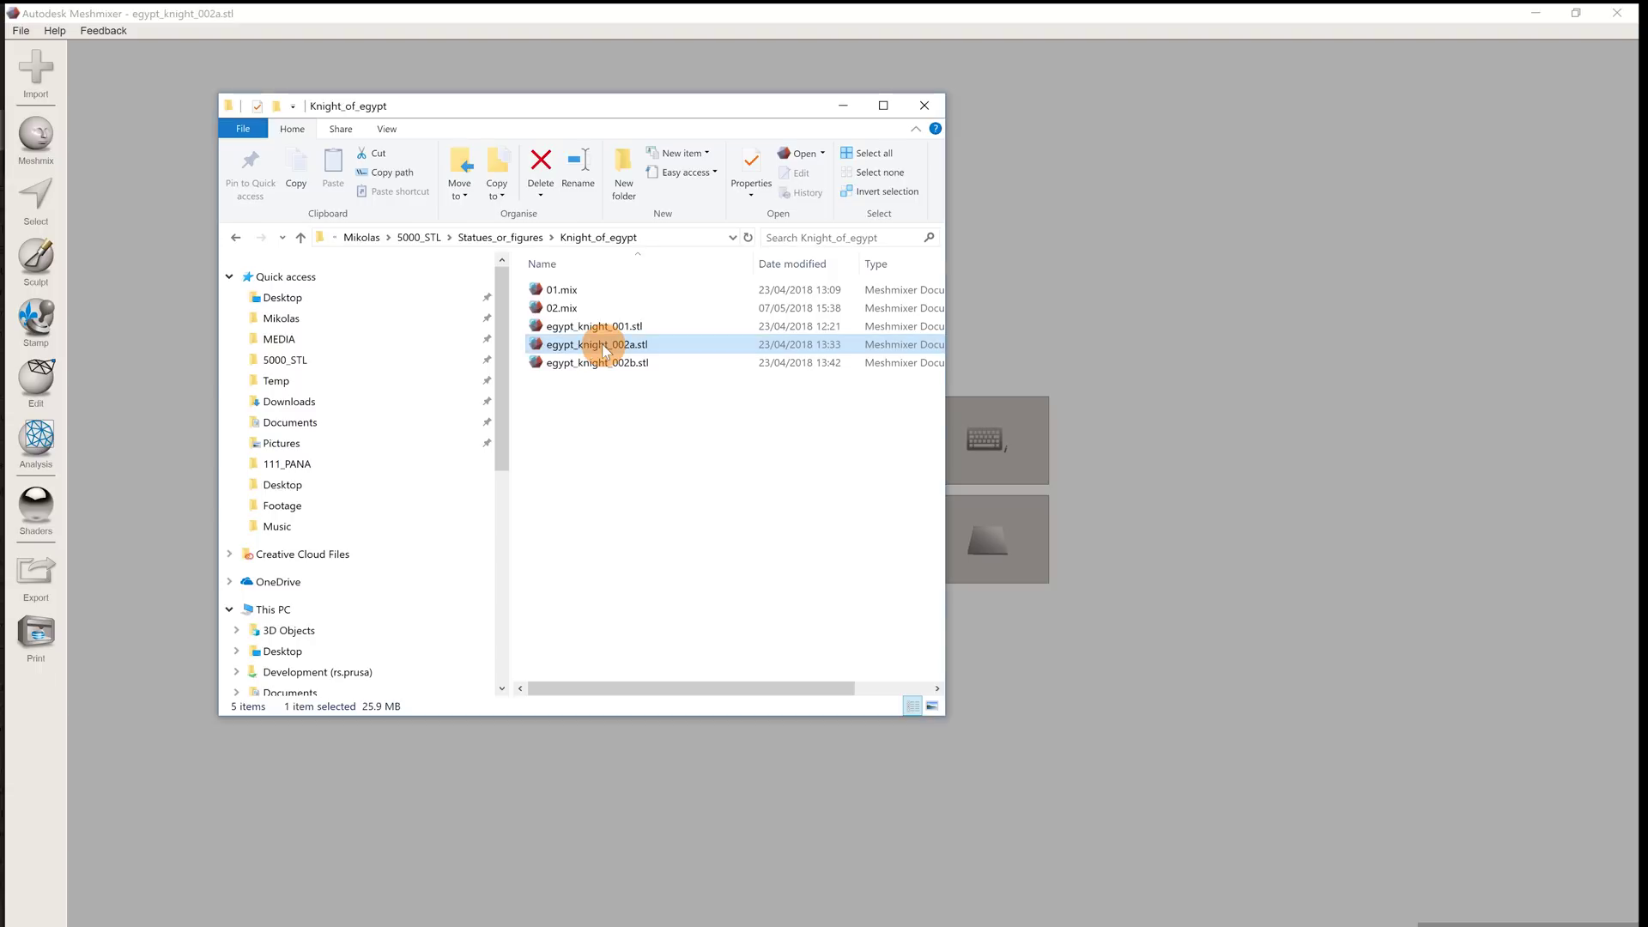
Drop egypt_knight_002a.stl into the workspace and turn the bust to see its other side.
drag(604, 348, 1061, 353)
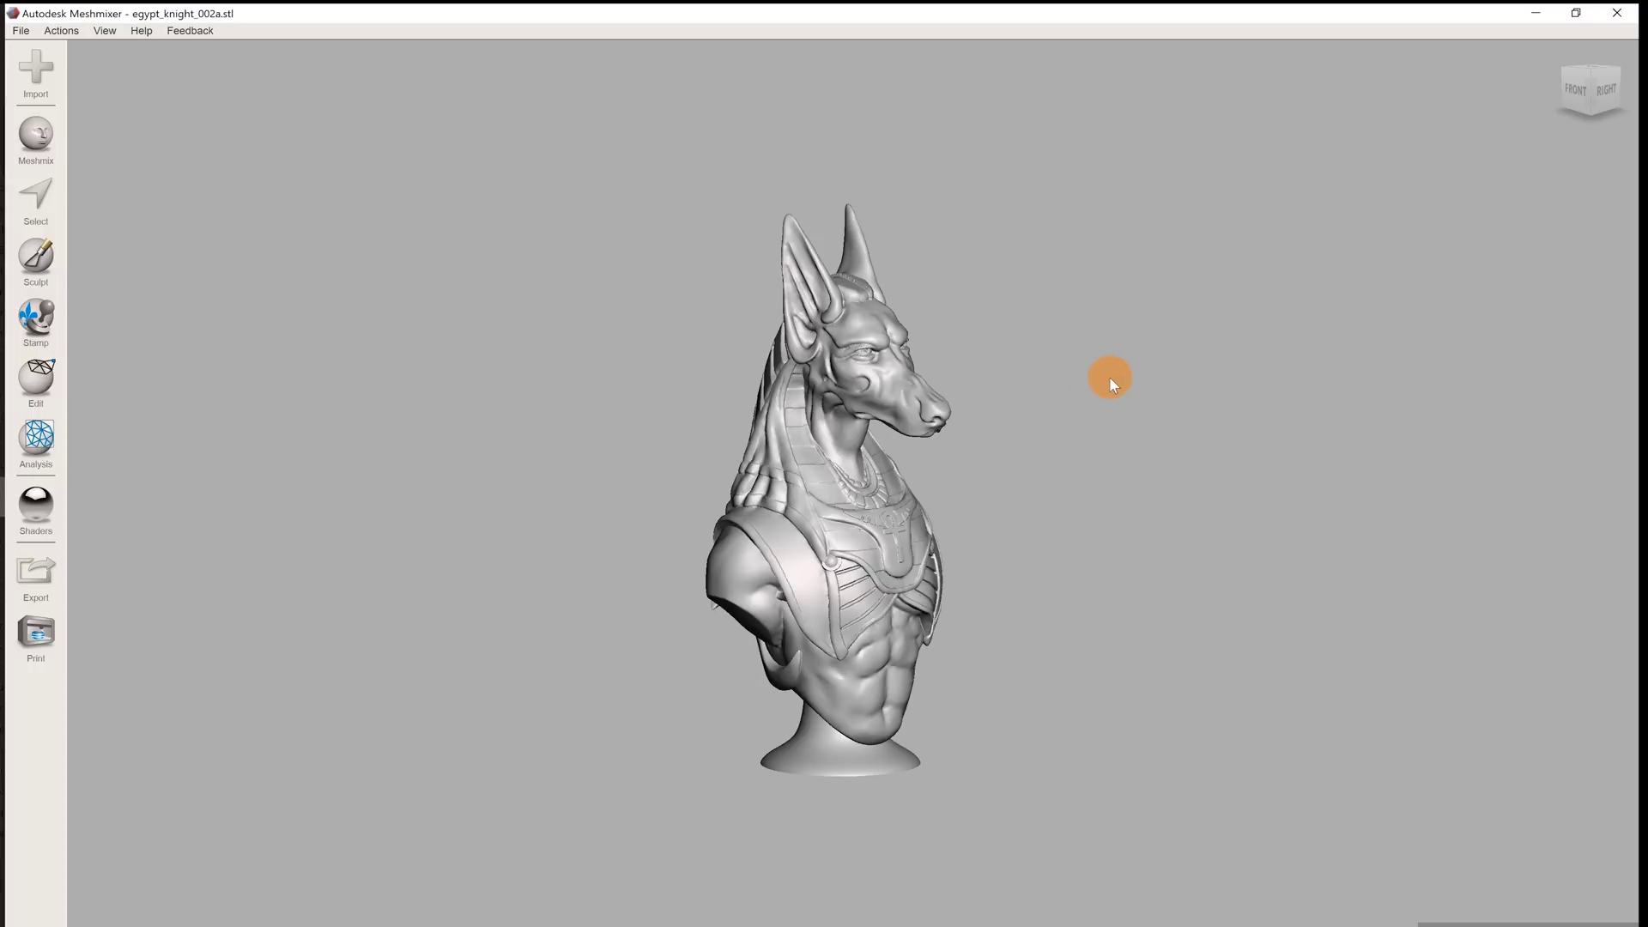
right_drag(1111, 383, 790, 379)
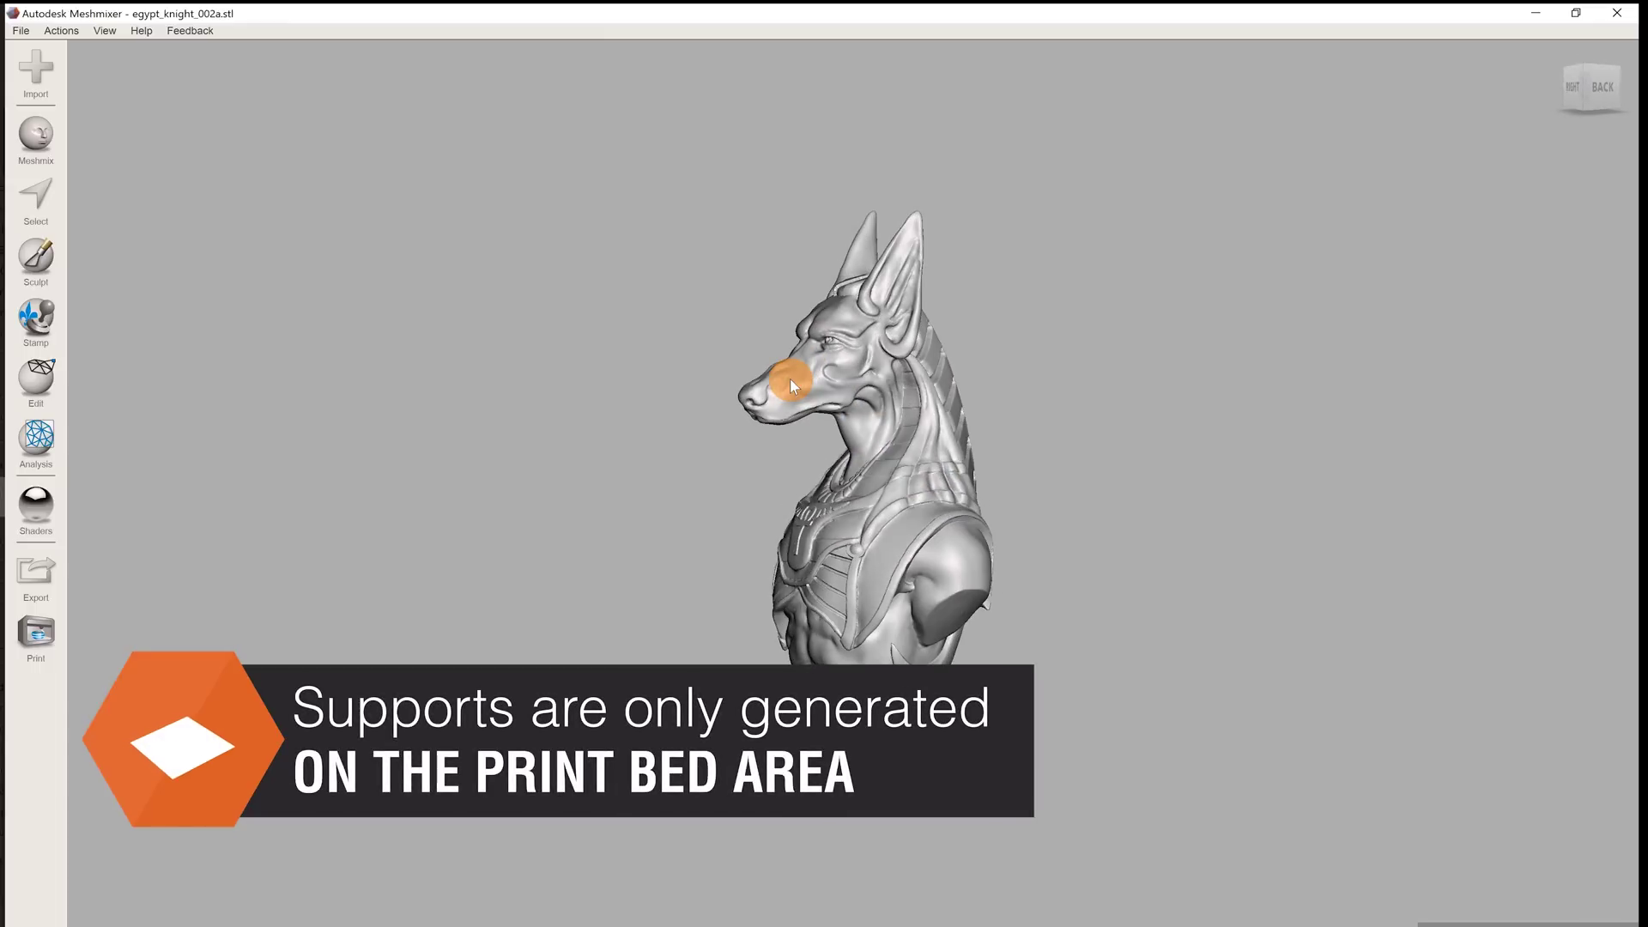
Show the printer bed around the bust and zoom out to see the whole bed.
click(104, 31)
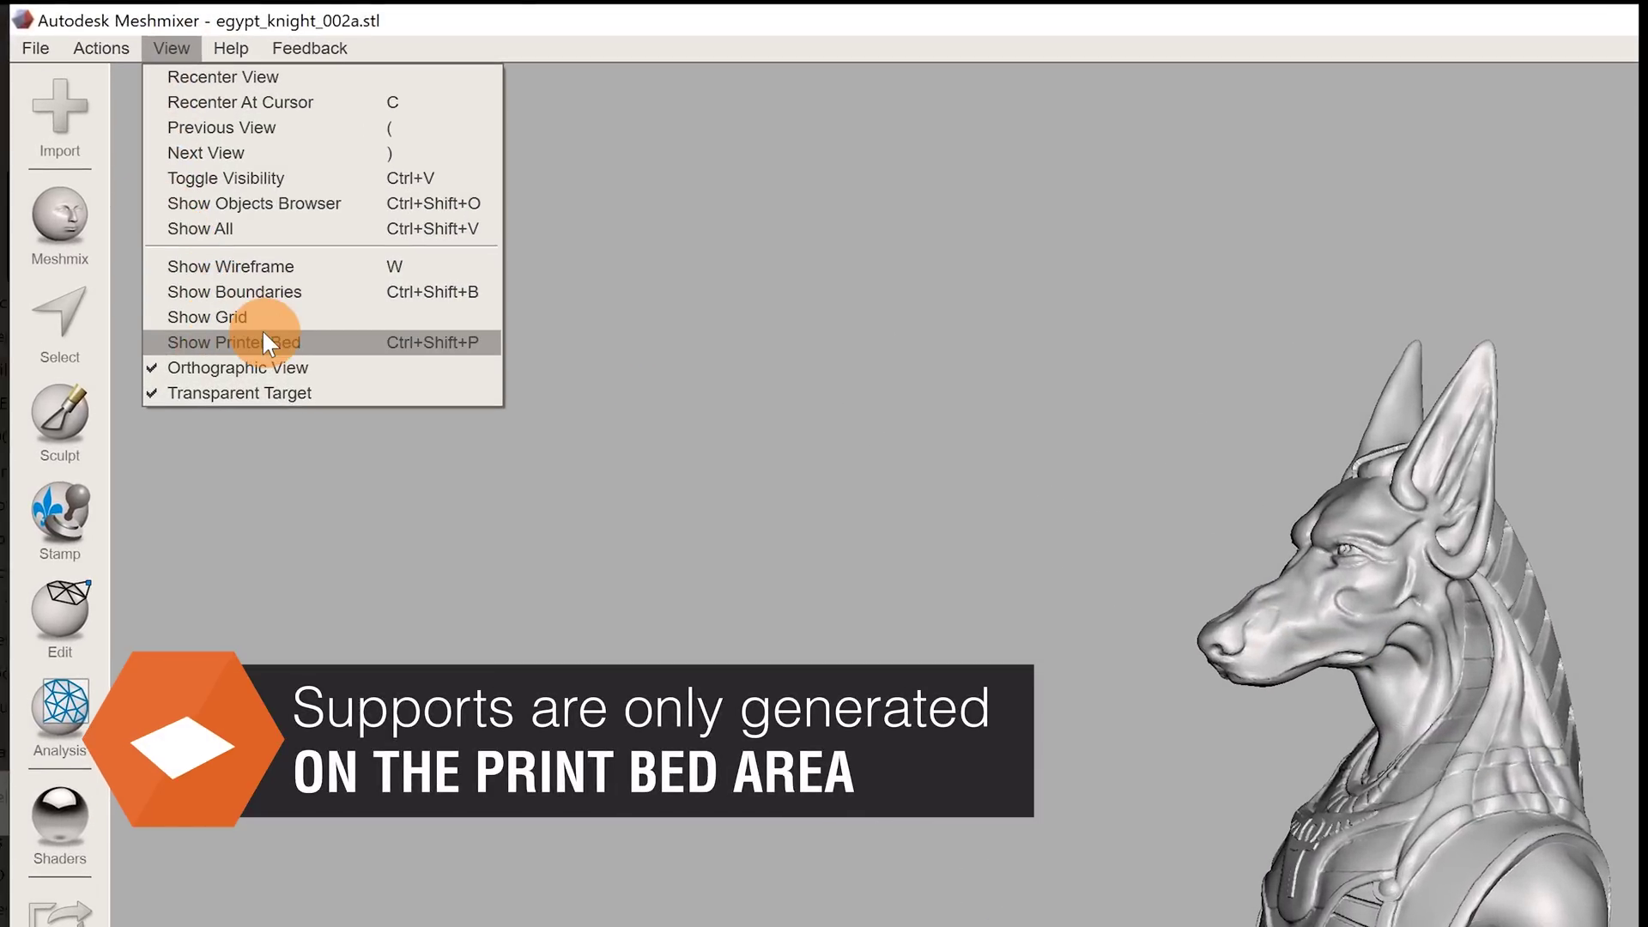
click(259, 340)
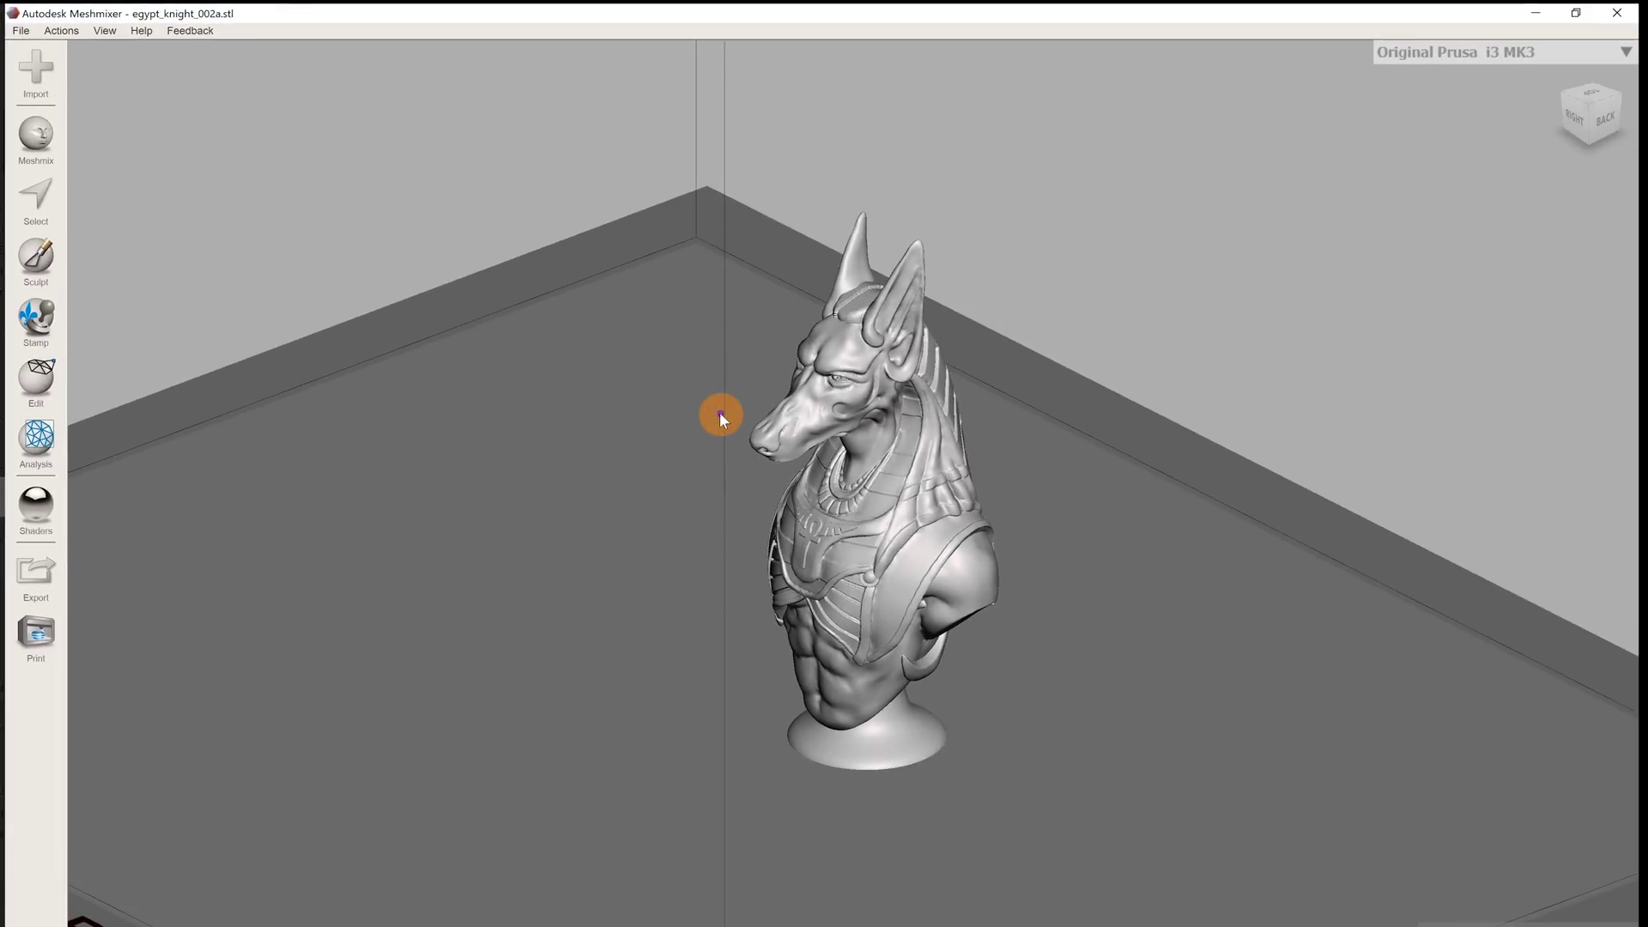
scroll(719, 416, down, 10)
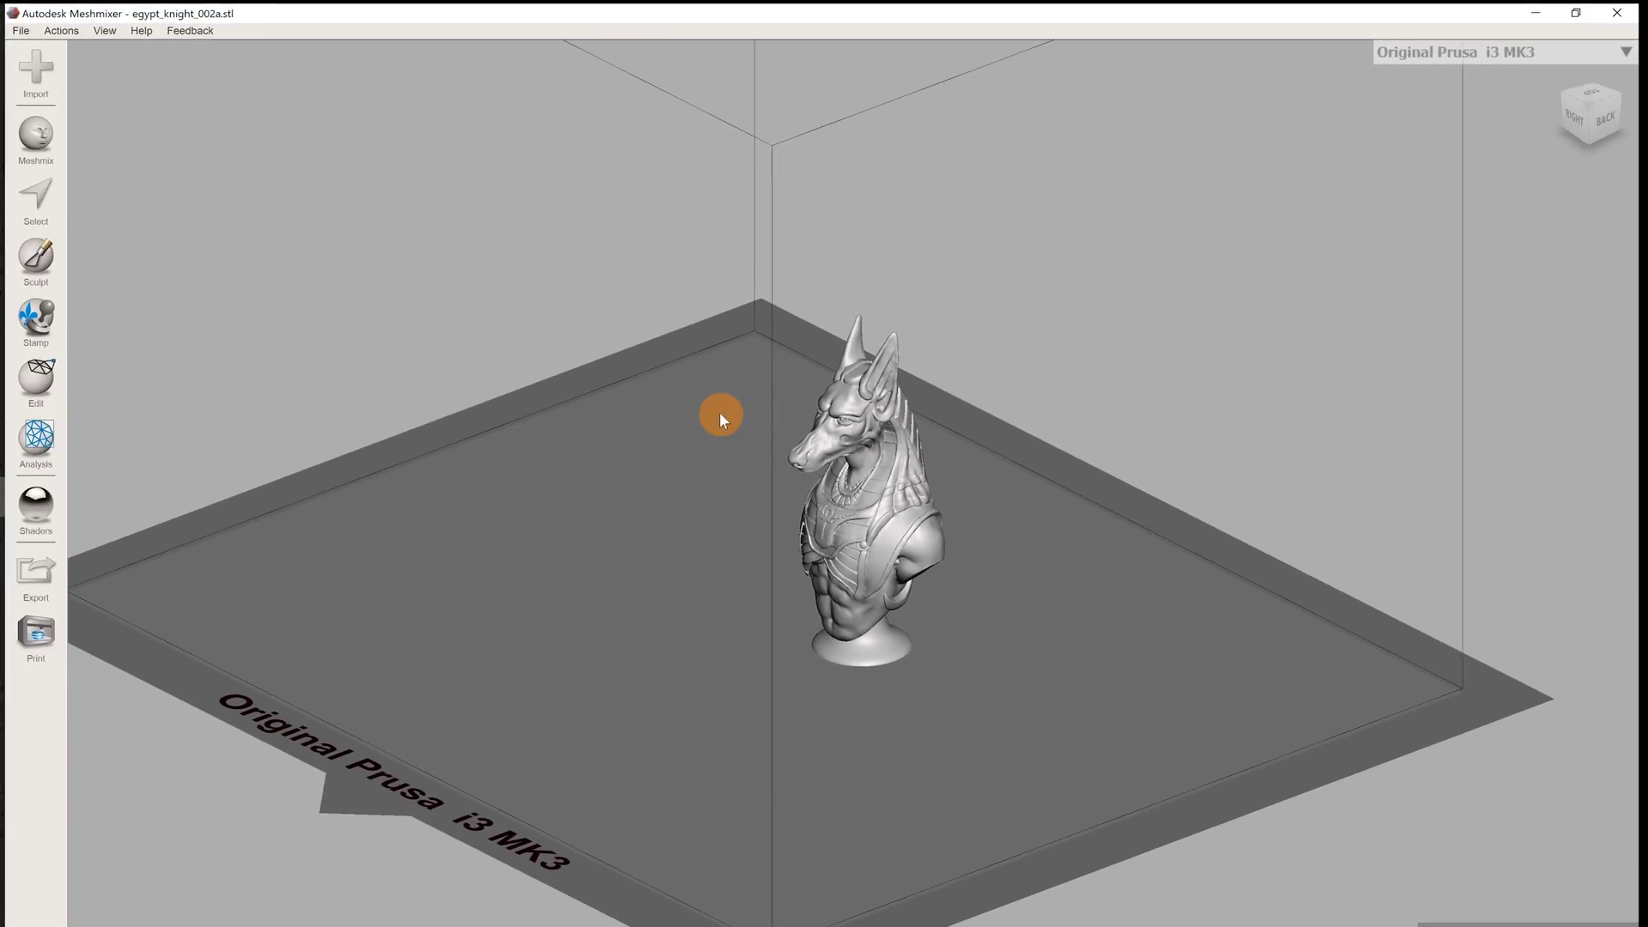
click(45, 397)
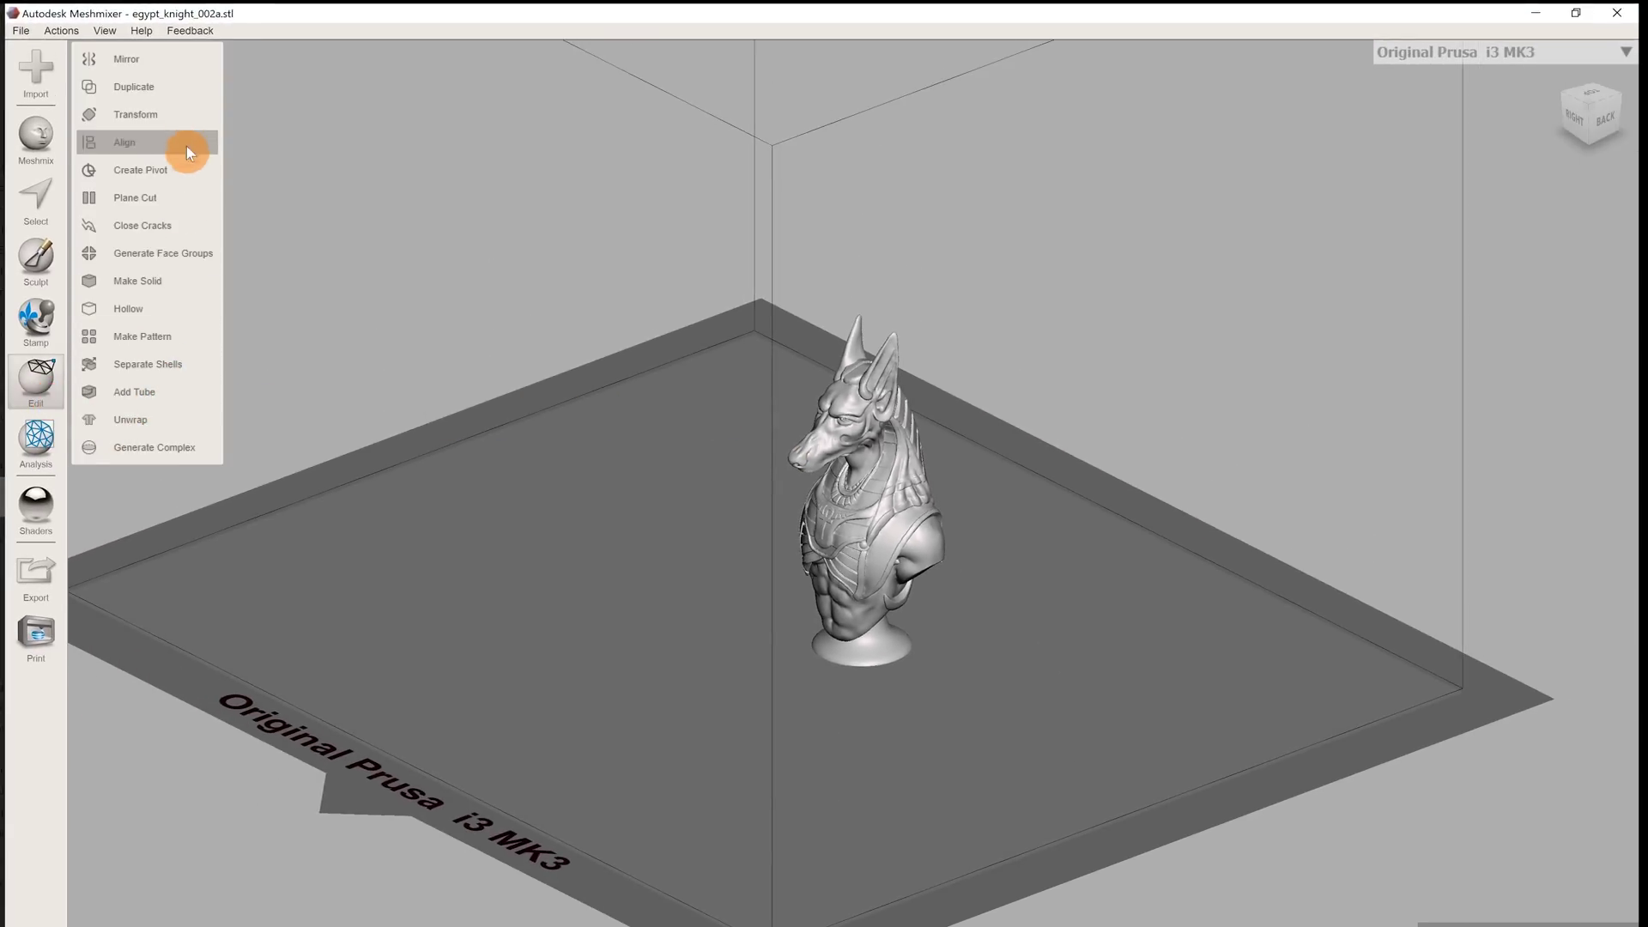
Move the bust to a new spot on the print bed with Transform and accept it.
click(187, 115)
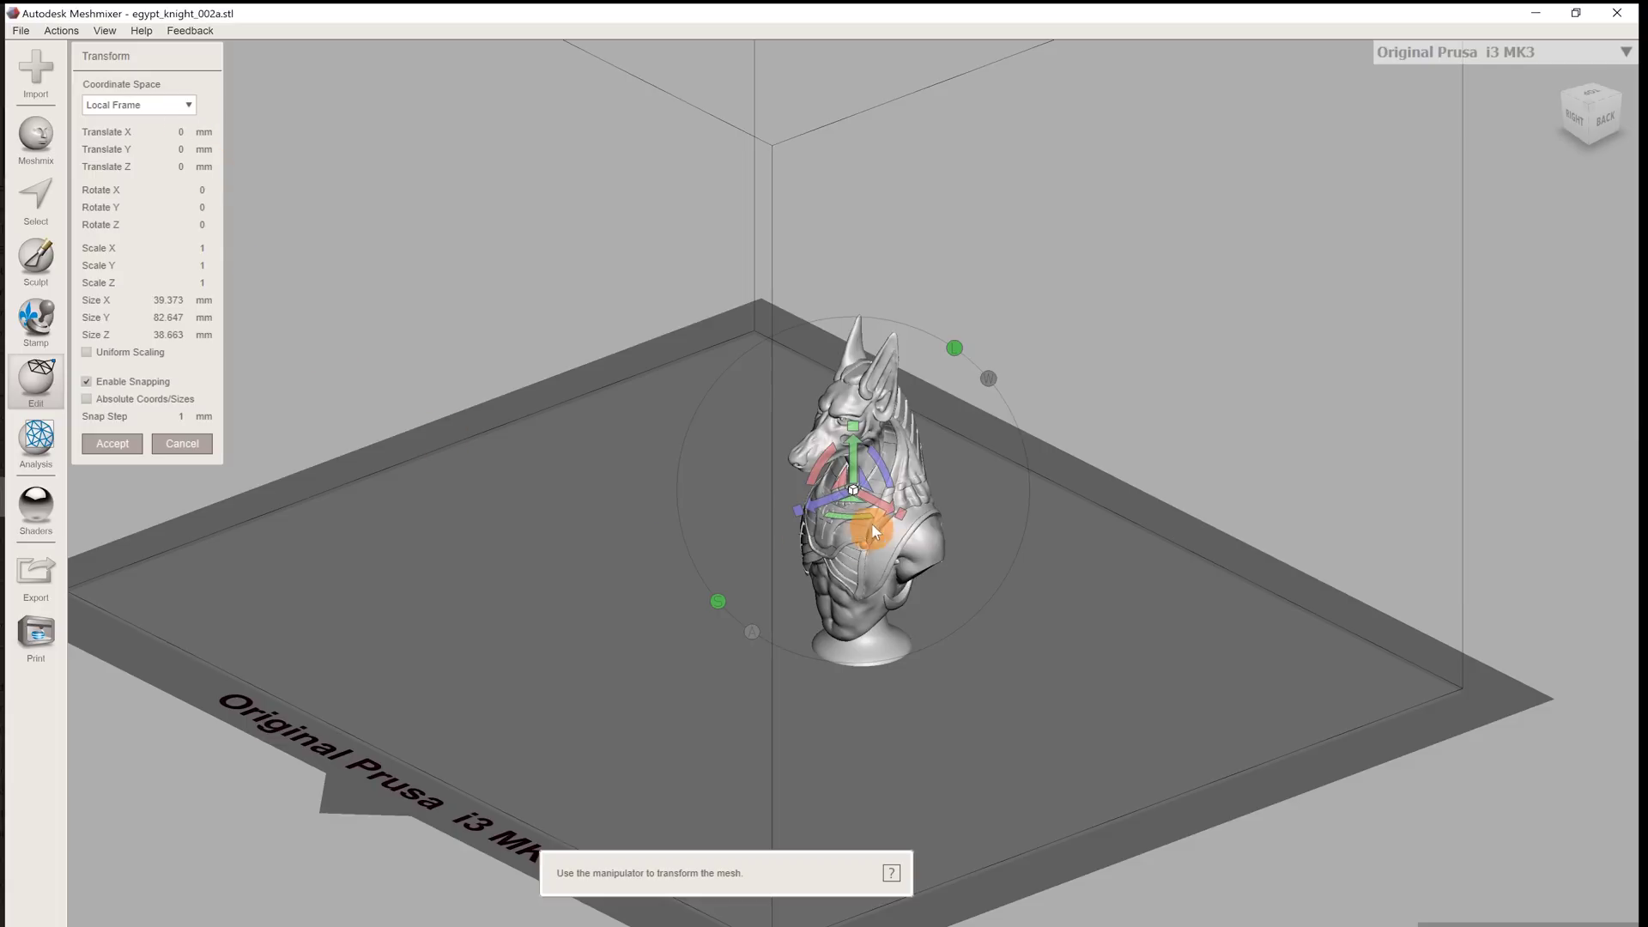
drag(851, 497, 695, 485)
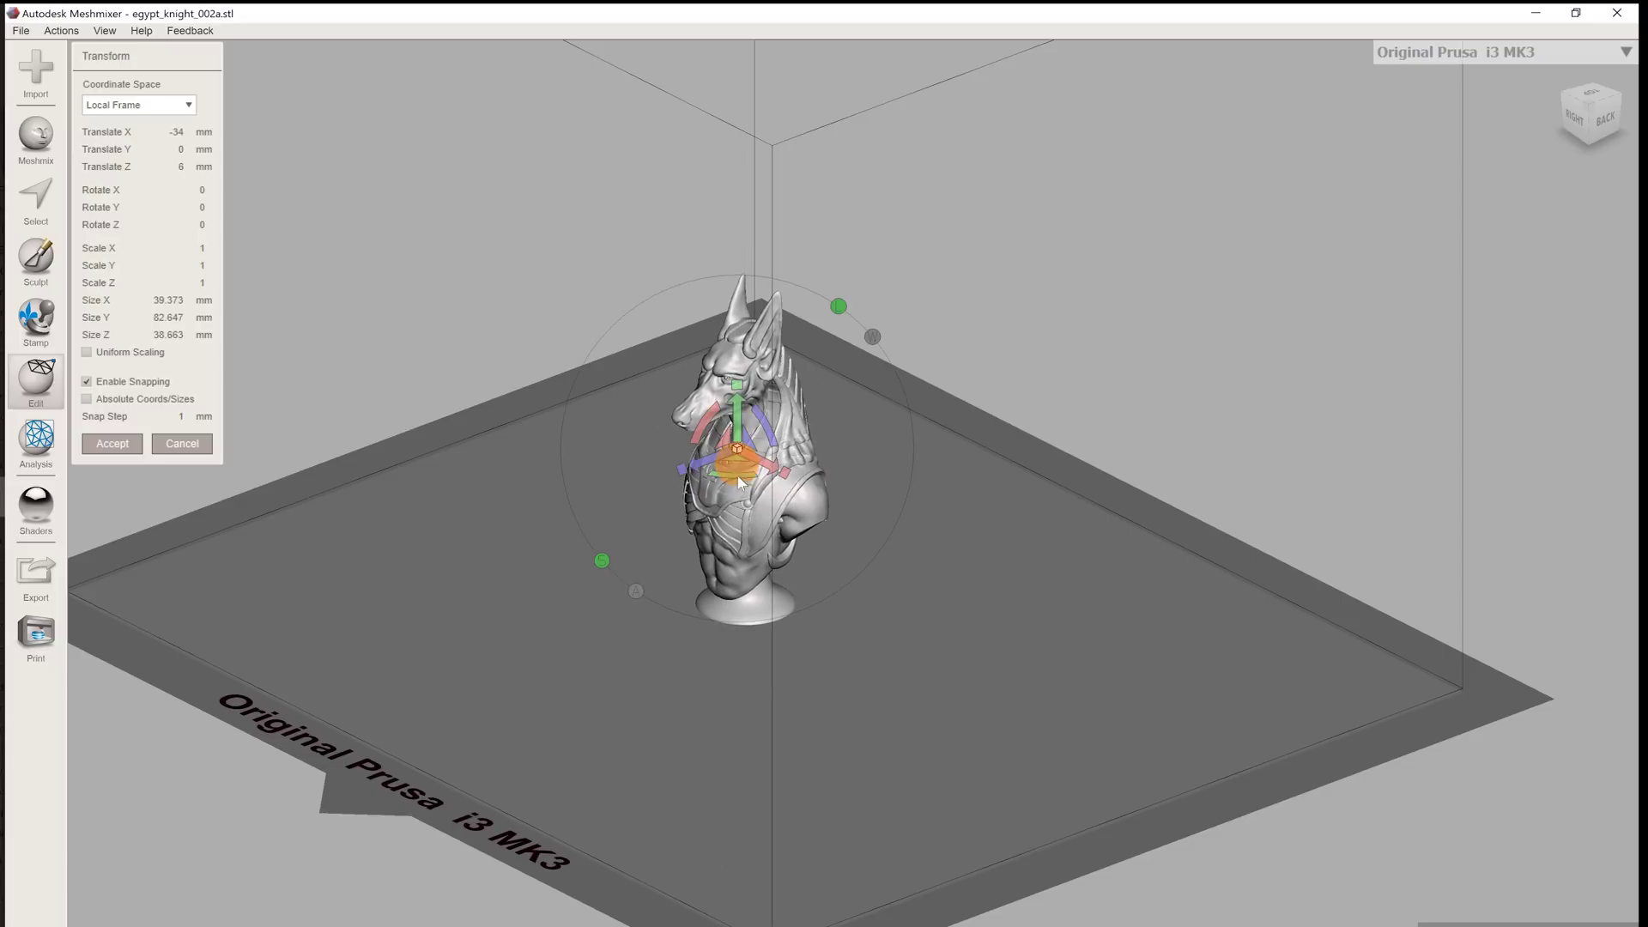
right_drag(674, 697, 747, 697)
click(126, 451)
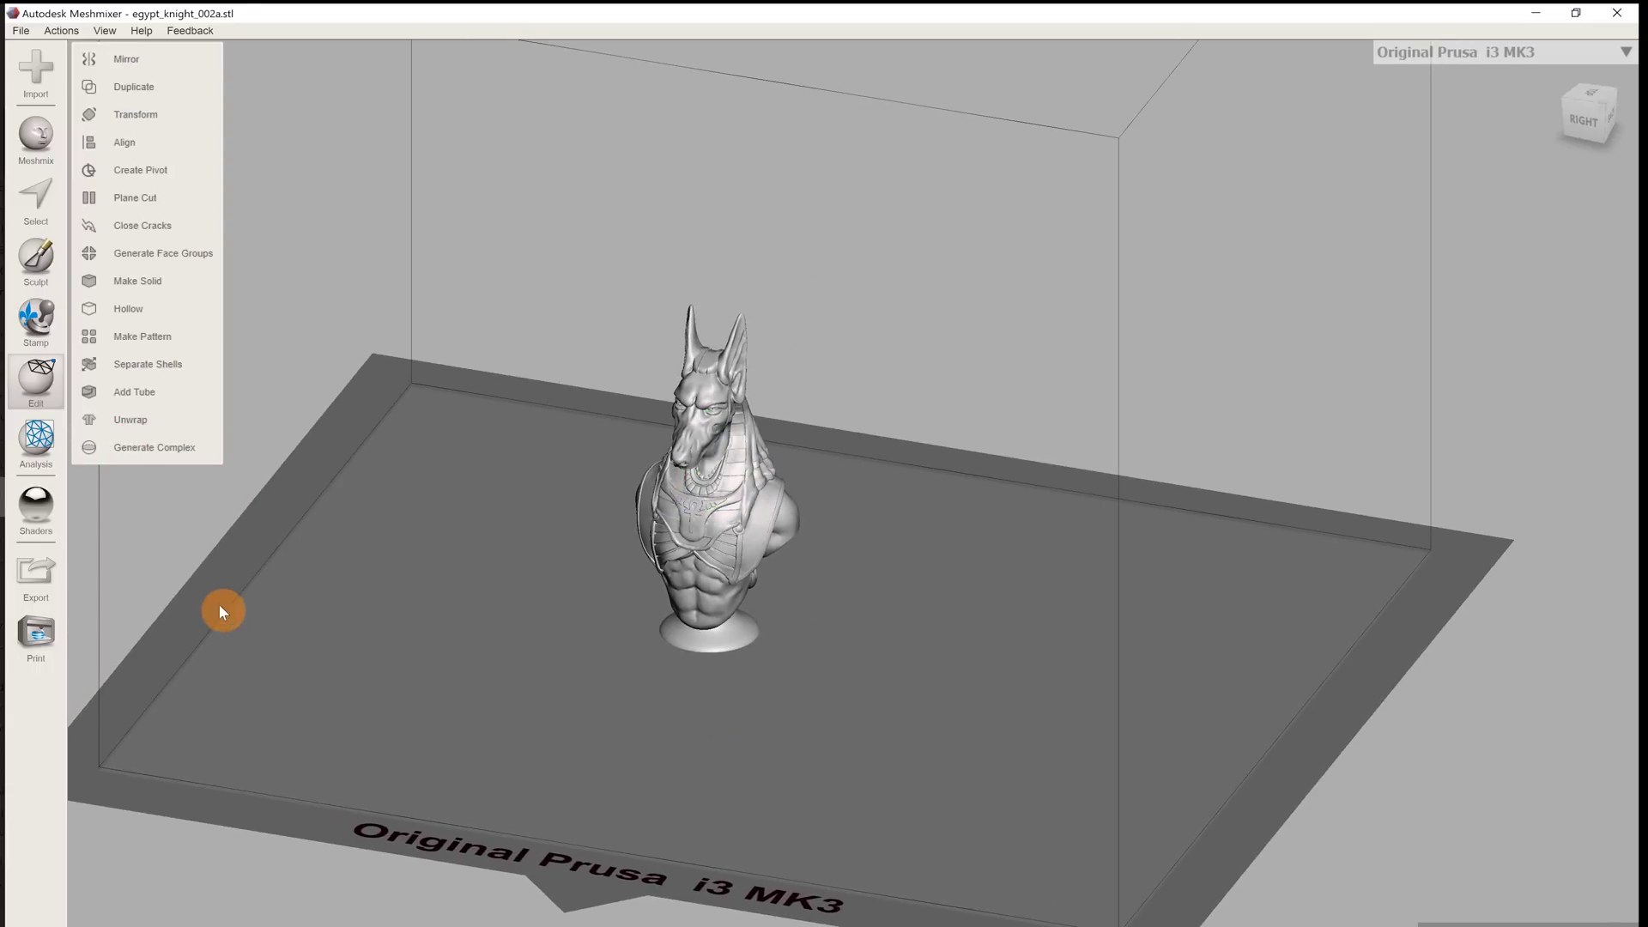
Reopen Transform, enable Uniform Scaling and set Scale X to 2 to double the bust.
right_drag(213, 599, 498, 430)
scroll(432, 688, up, 3)
key(t)
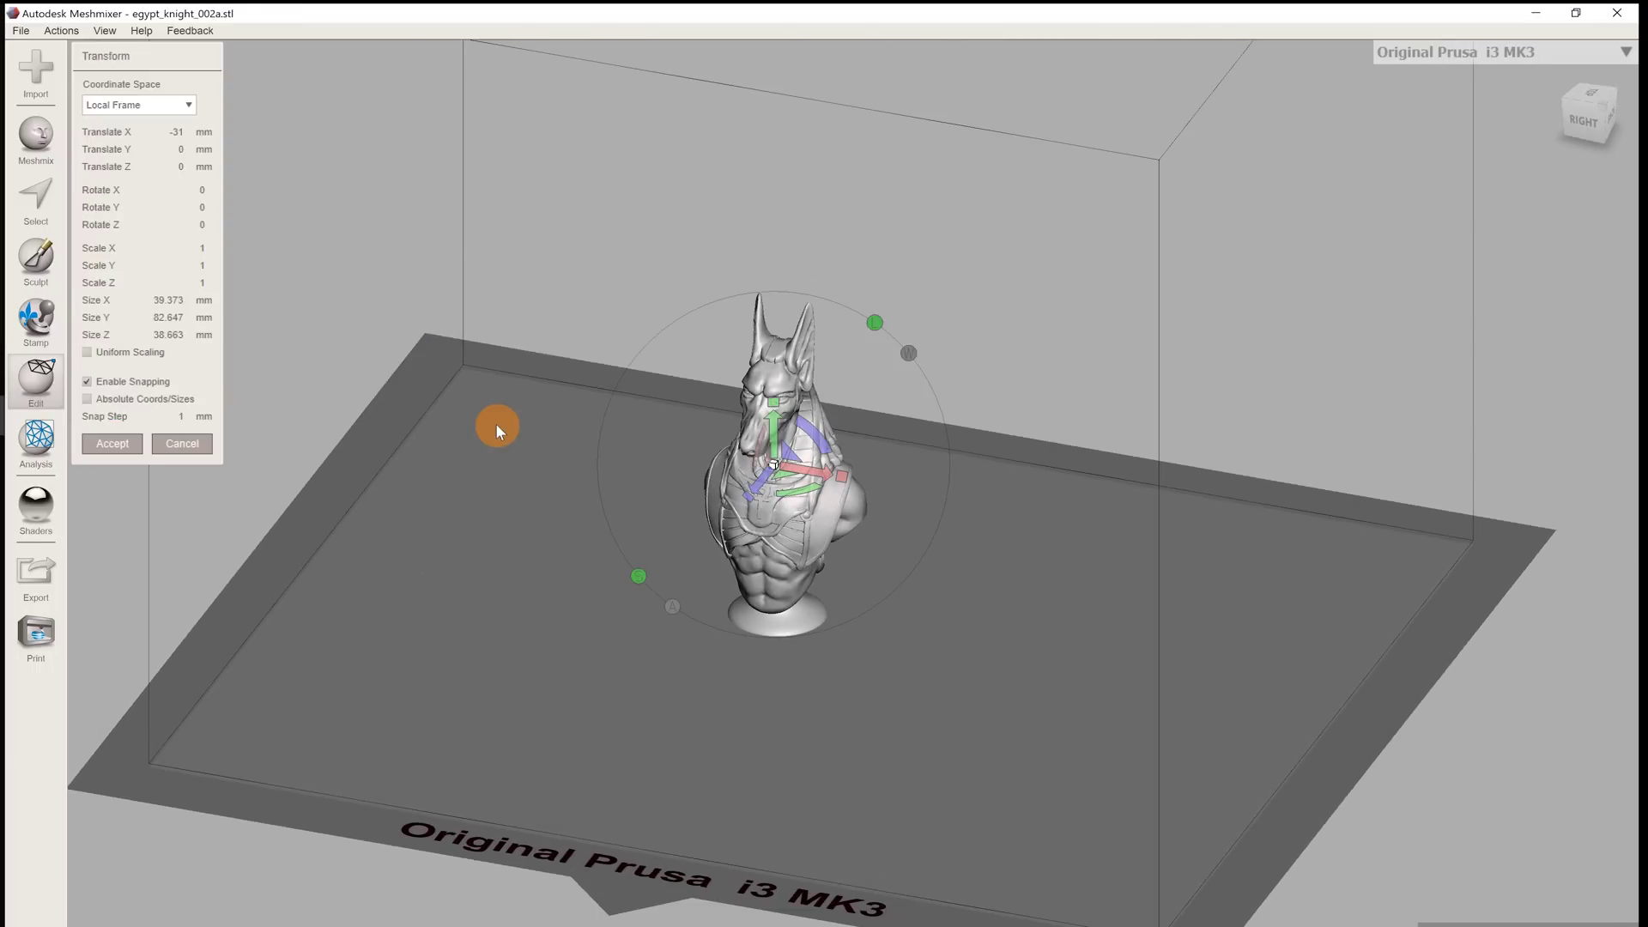
click(86, 352)
double_click(193, 249)
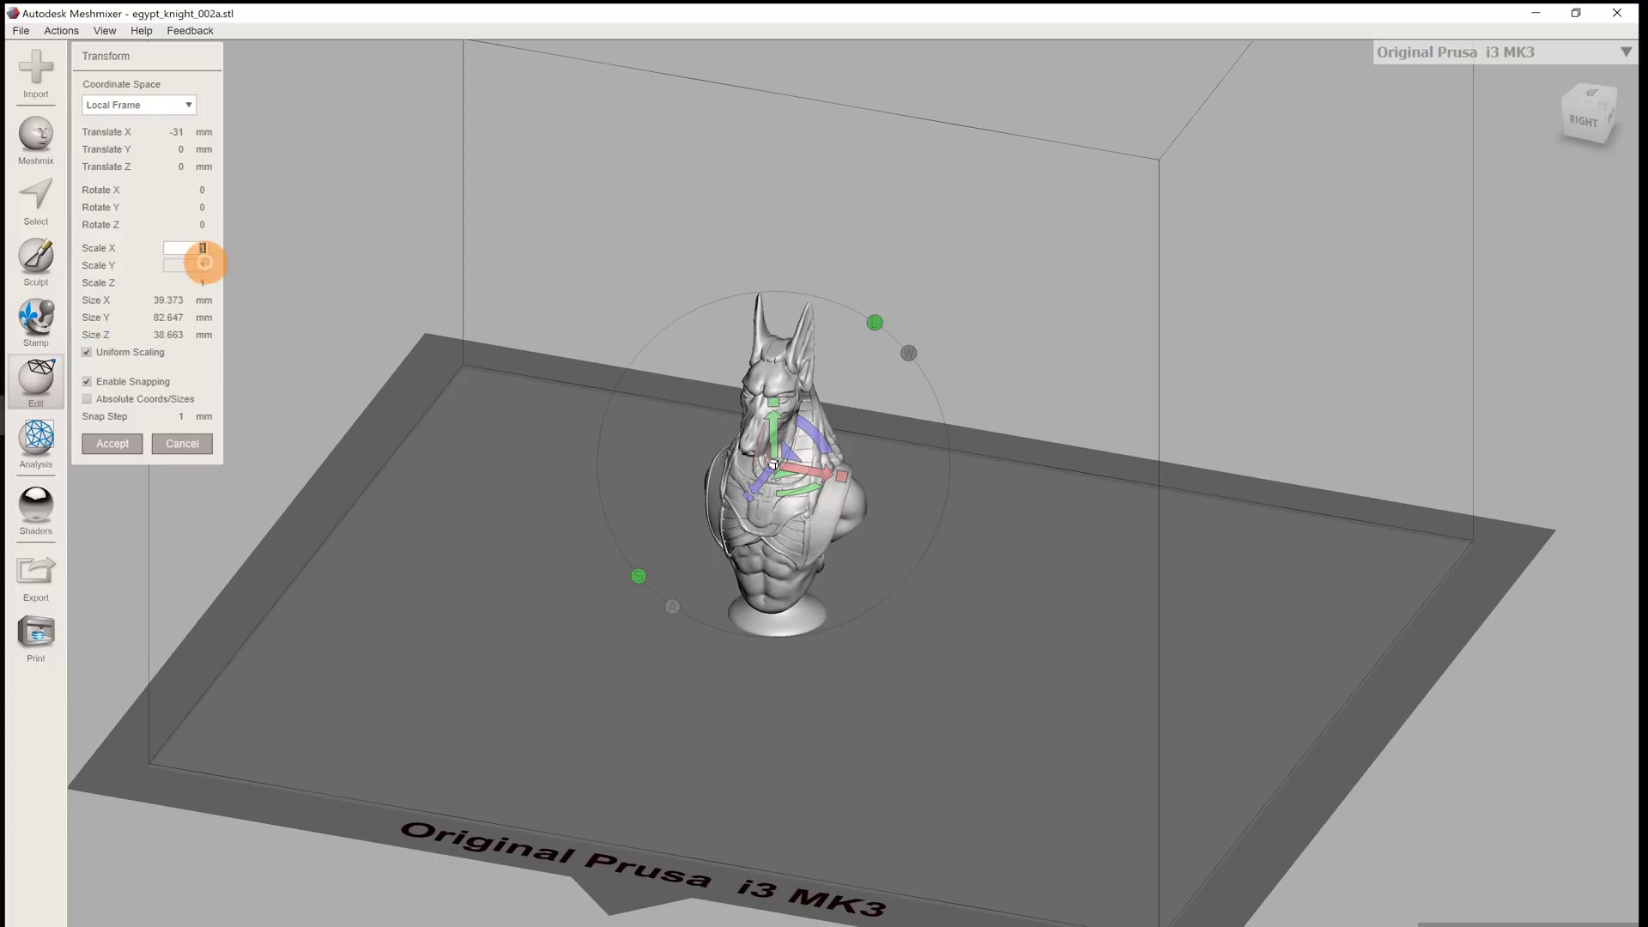
double_click(209, 270)
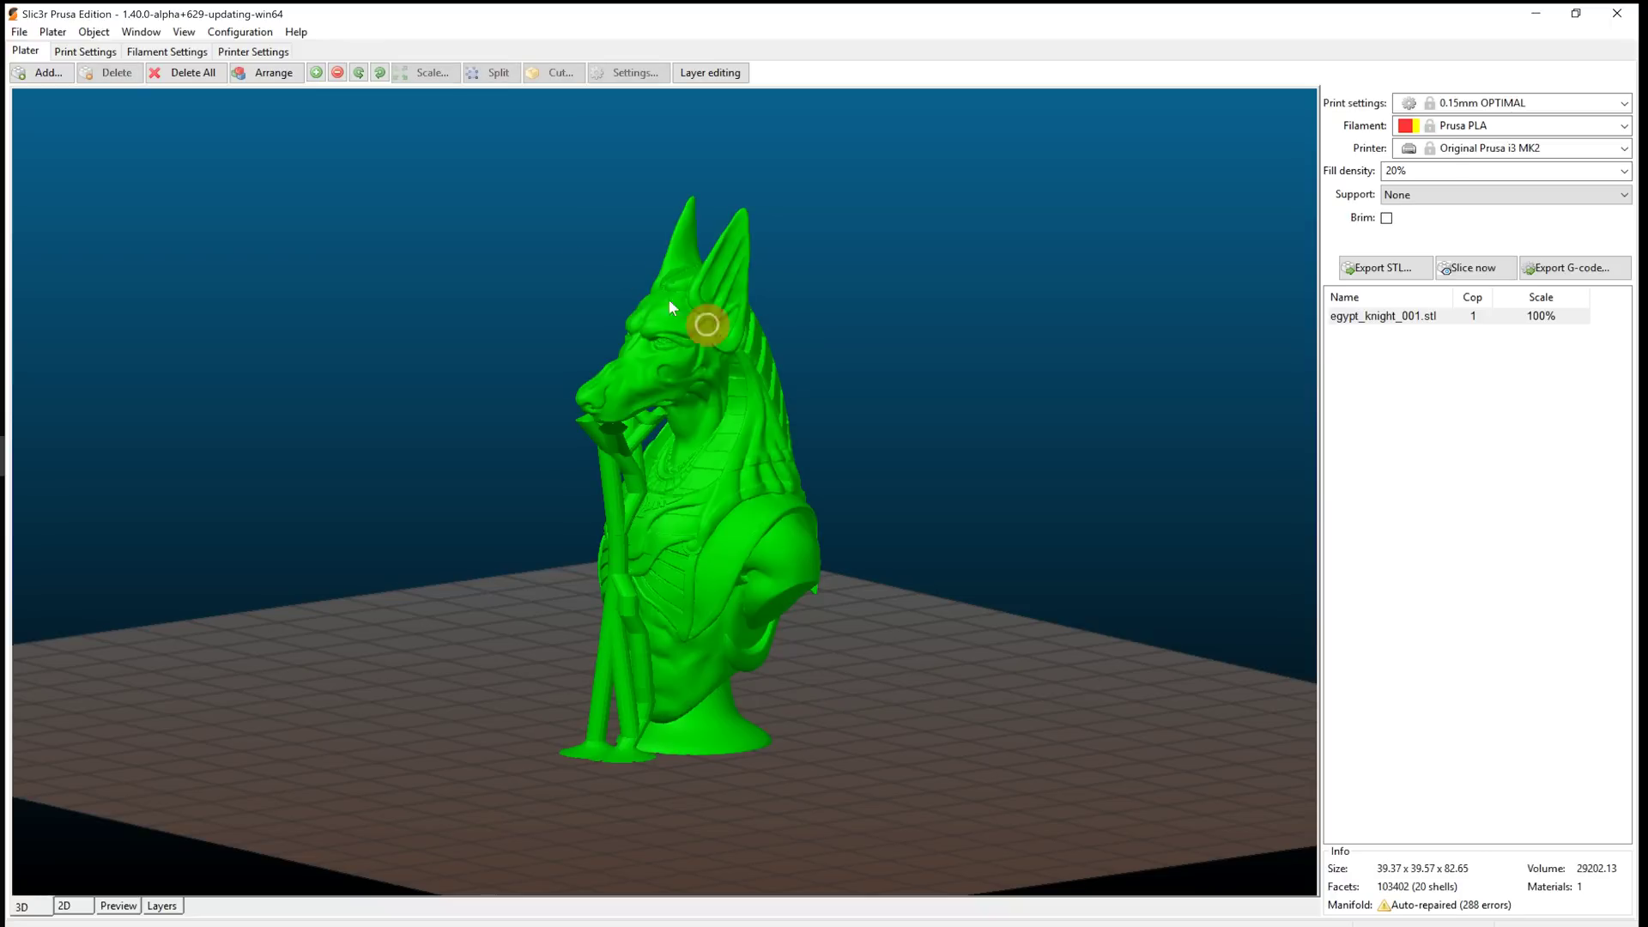
Scale the egypt_knight_001.stl bust to 30%, then to 250%.
click(434, 71)
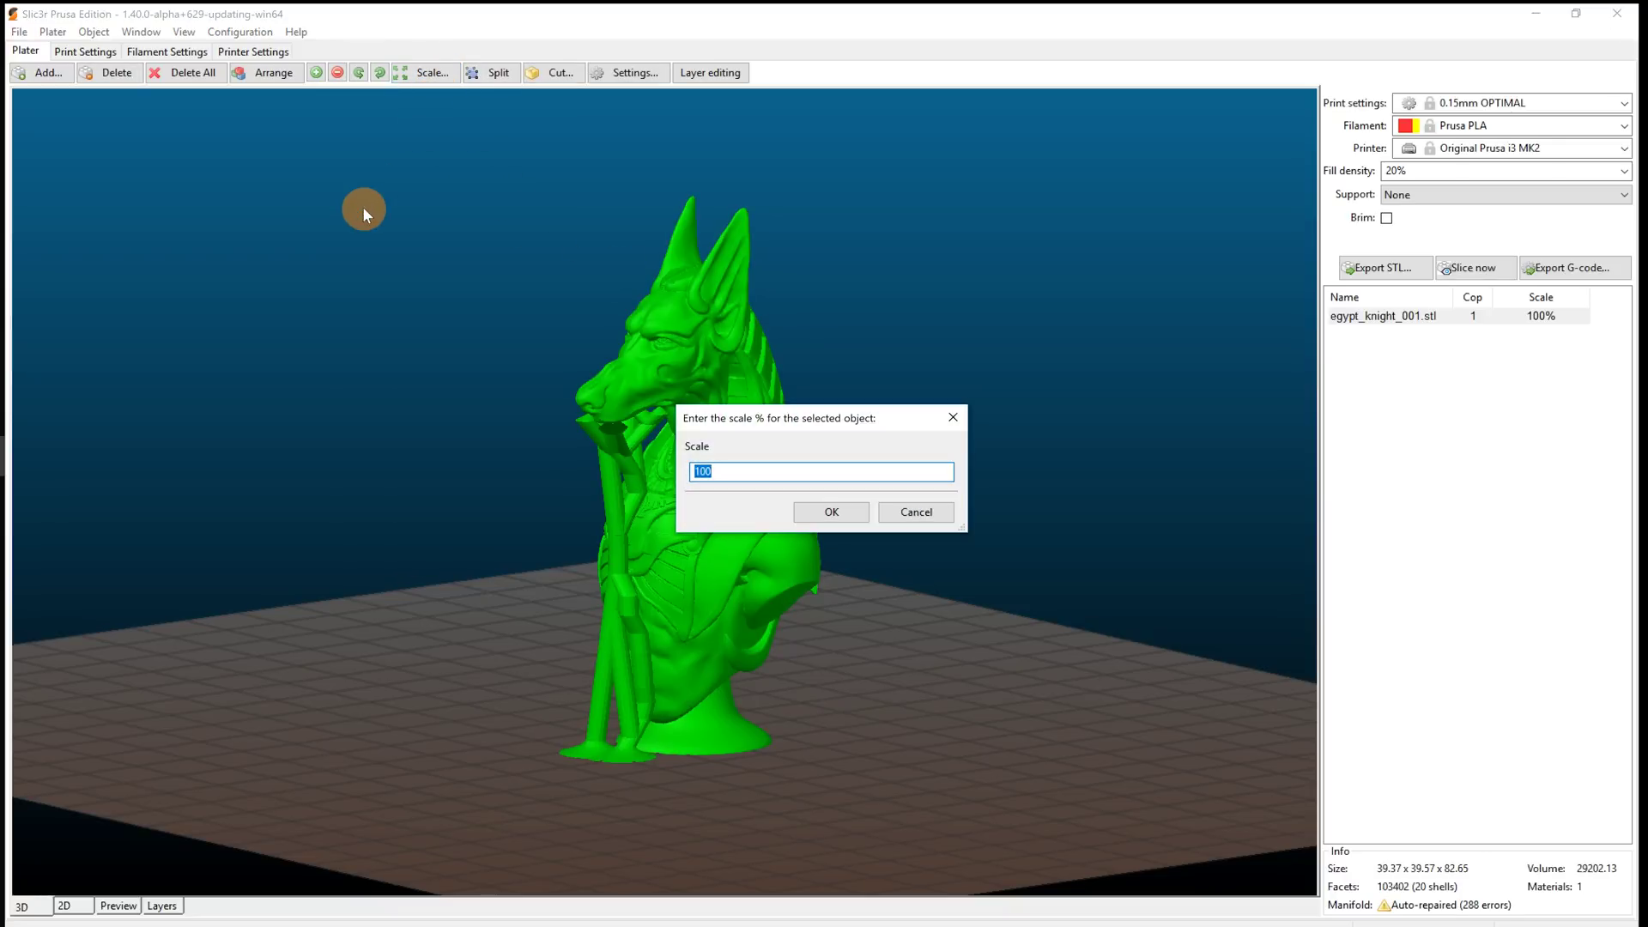
text(30)
key(Return)
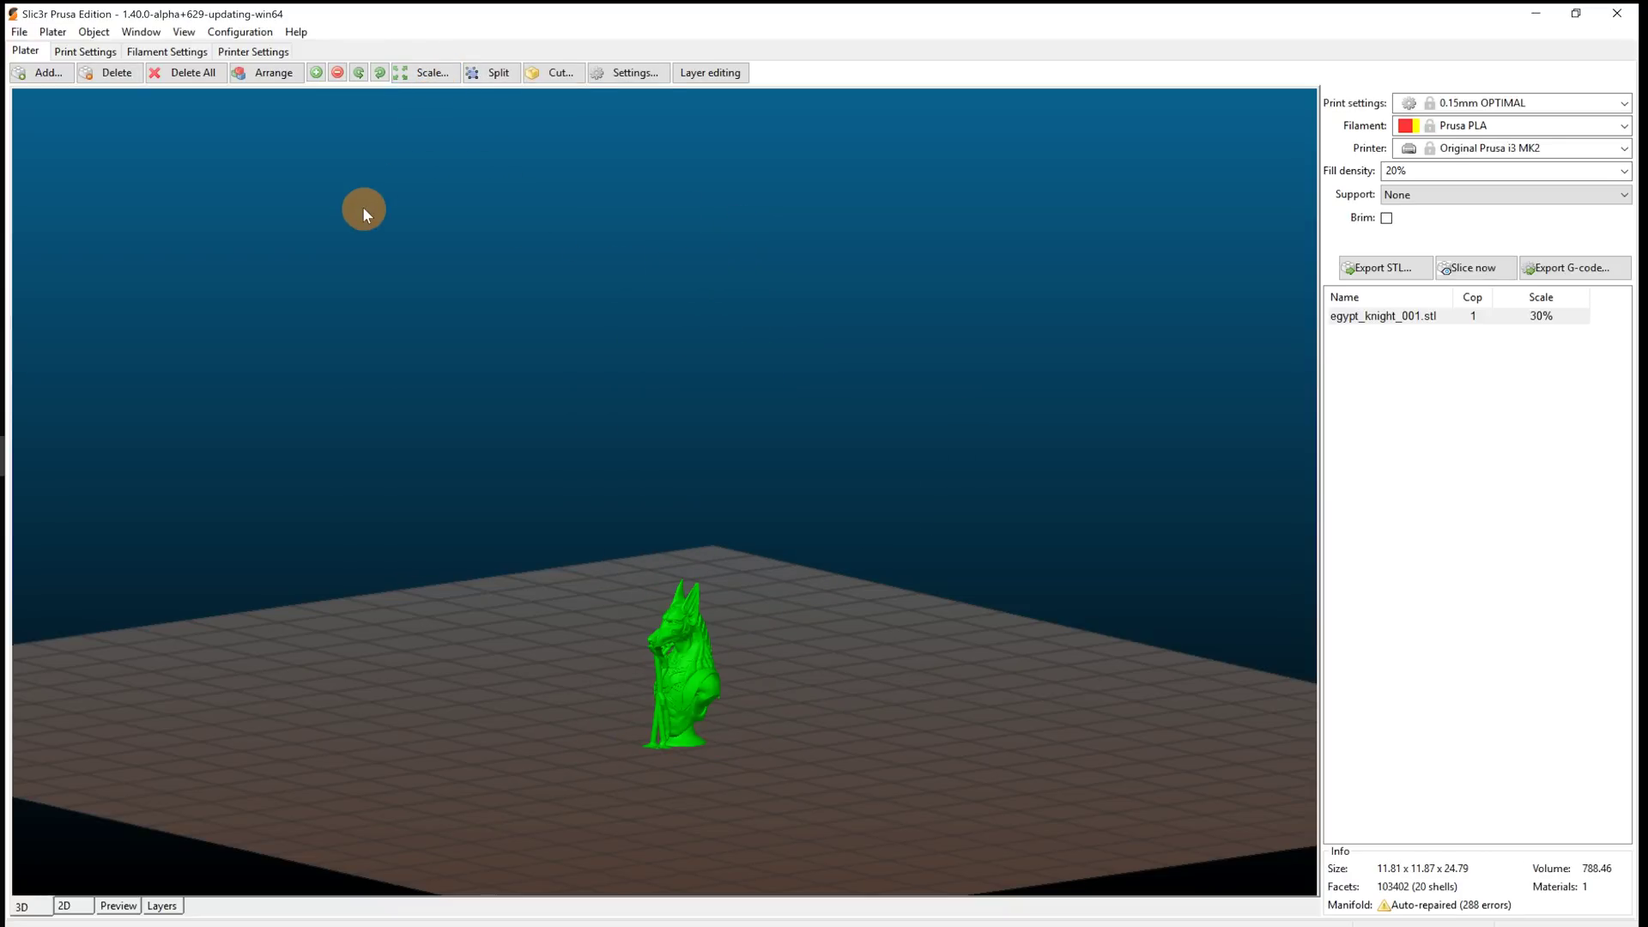
click(421, 83)
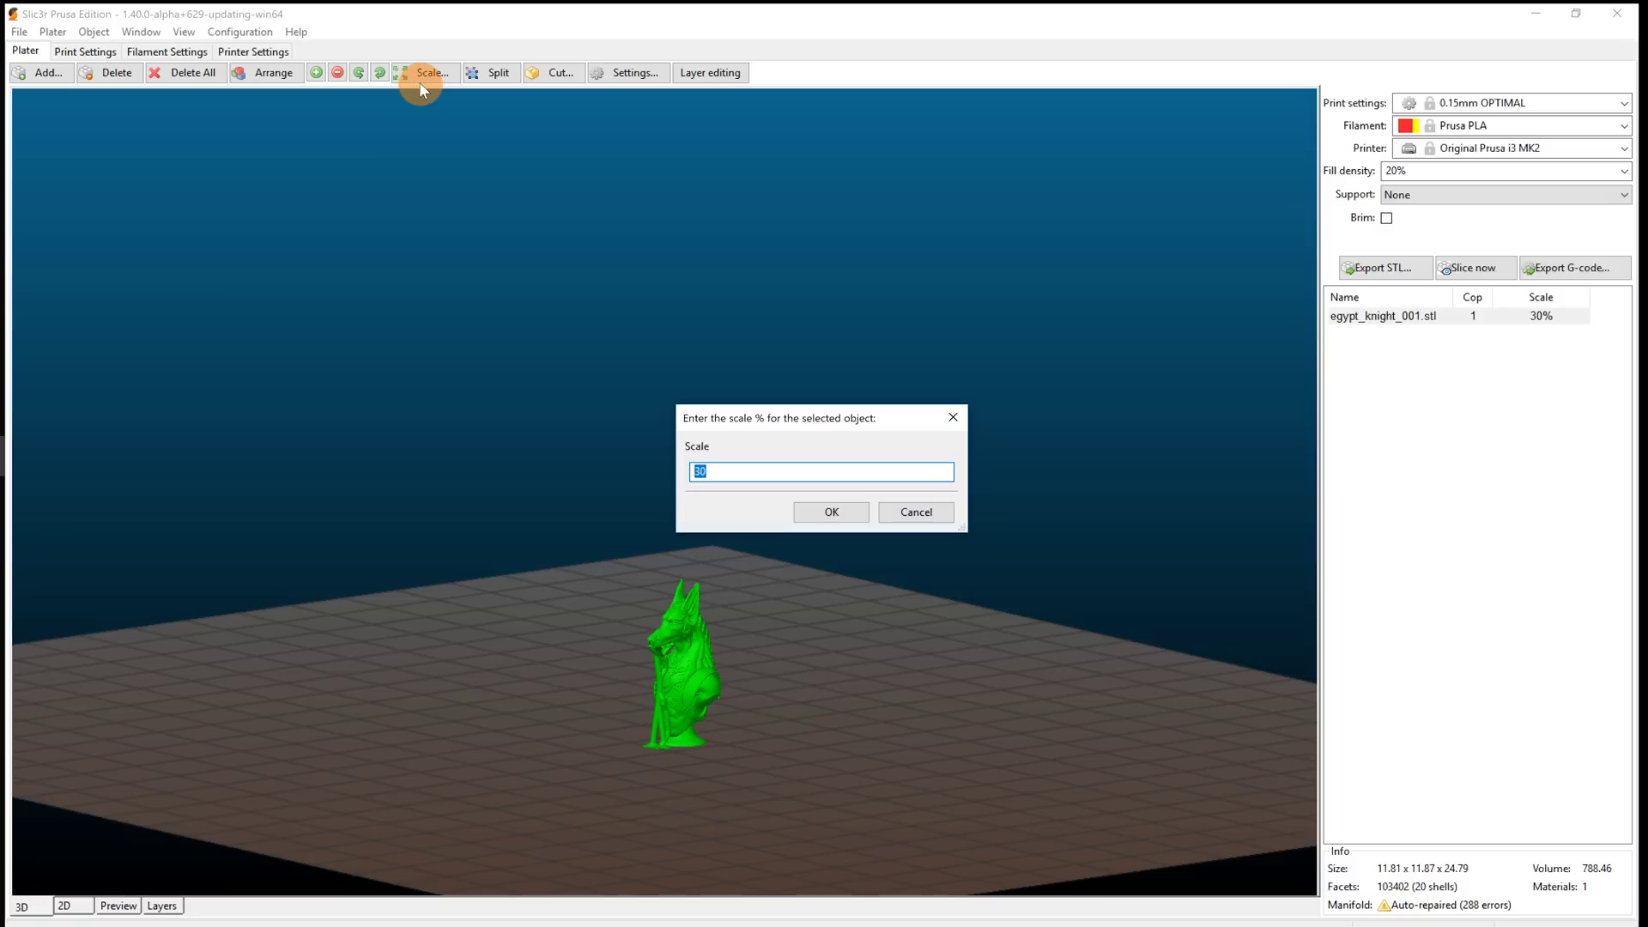
text(250)
key(Return)
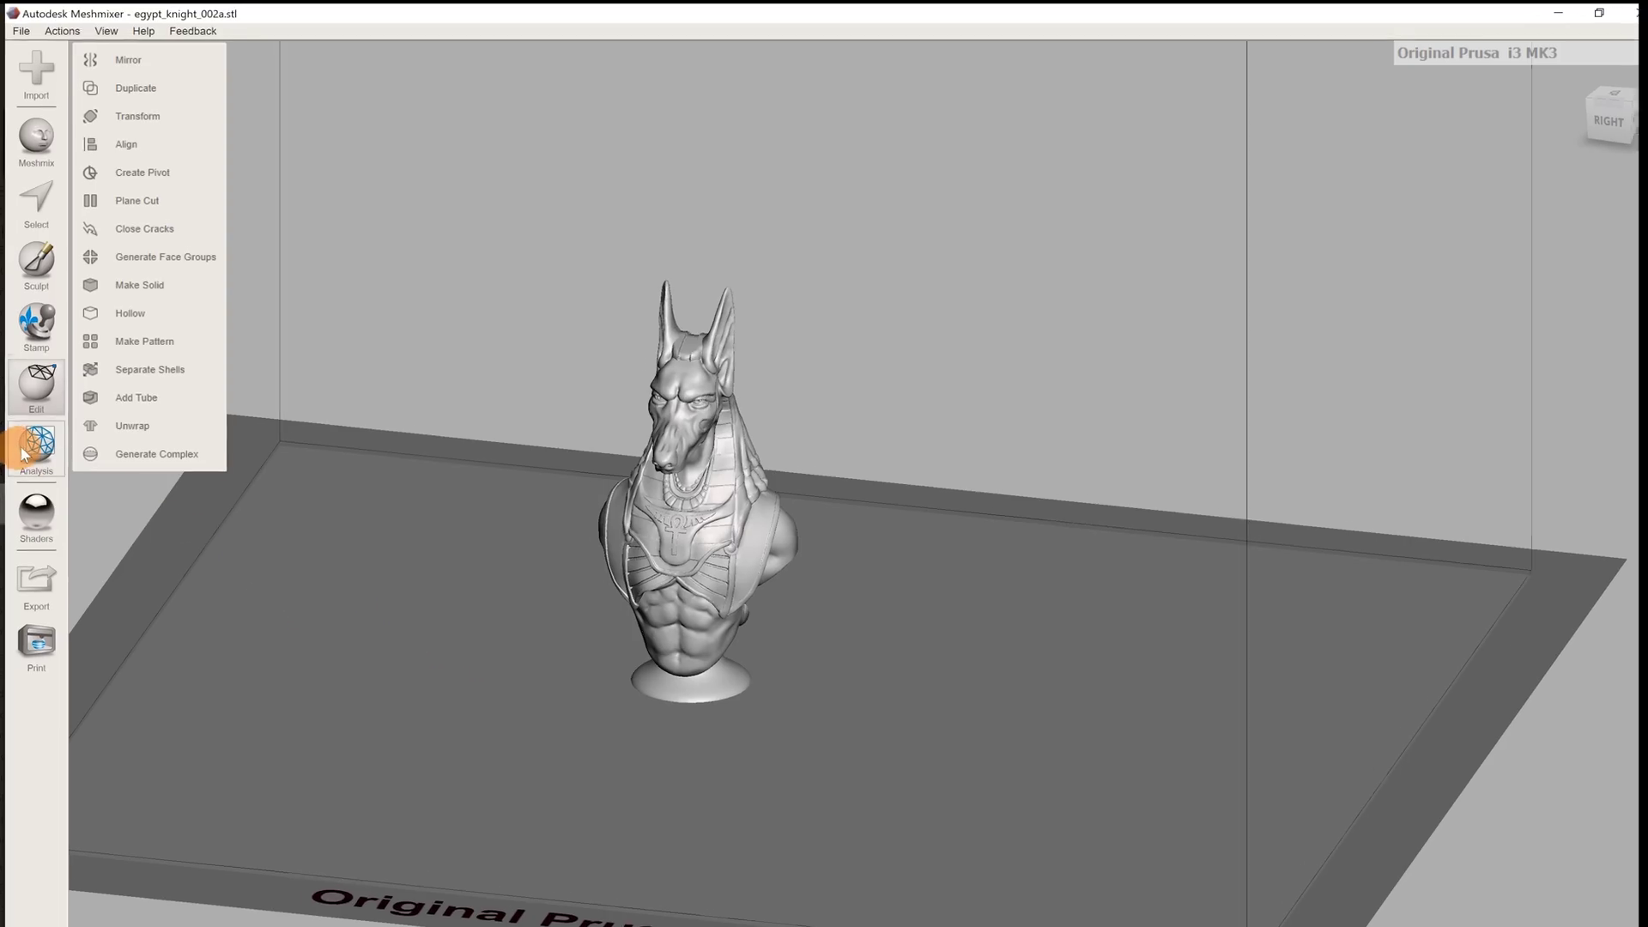
Start the Analysis > Overhangs tool and orbit to view the bust's underside.
click(36, 438)
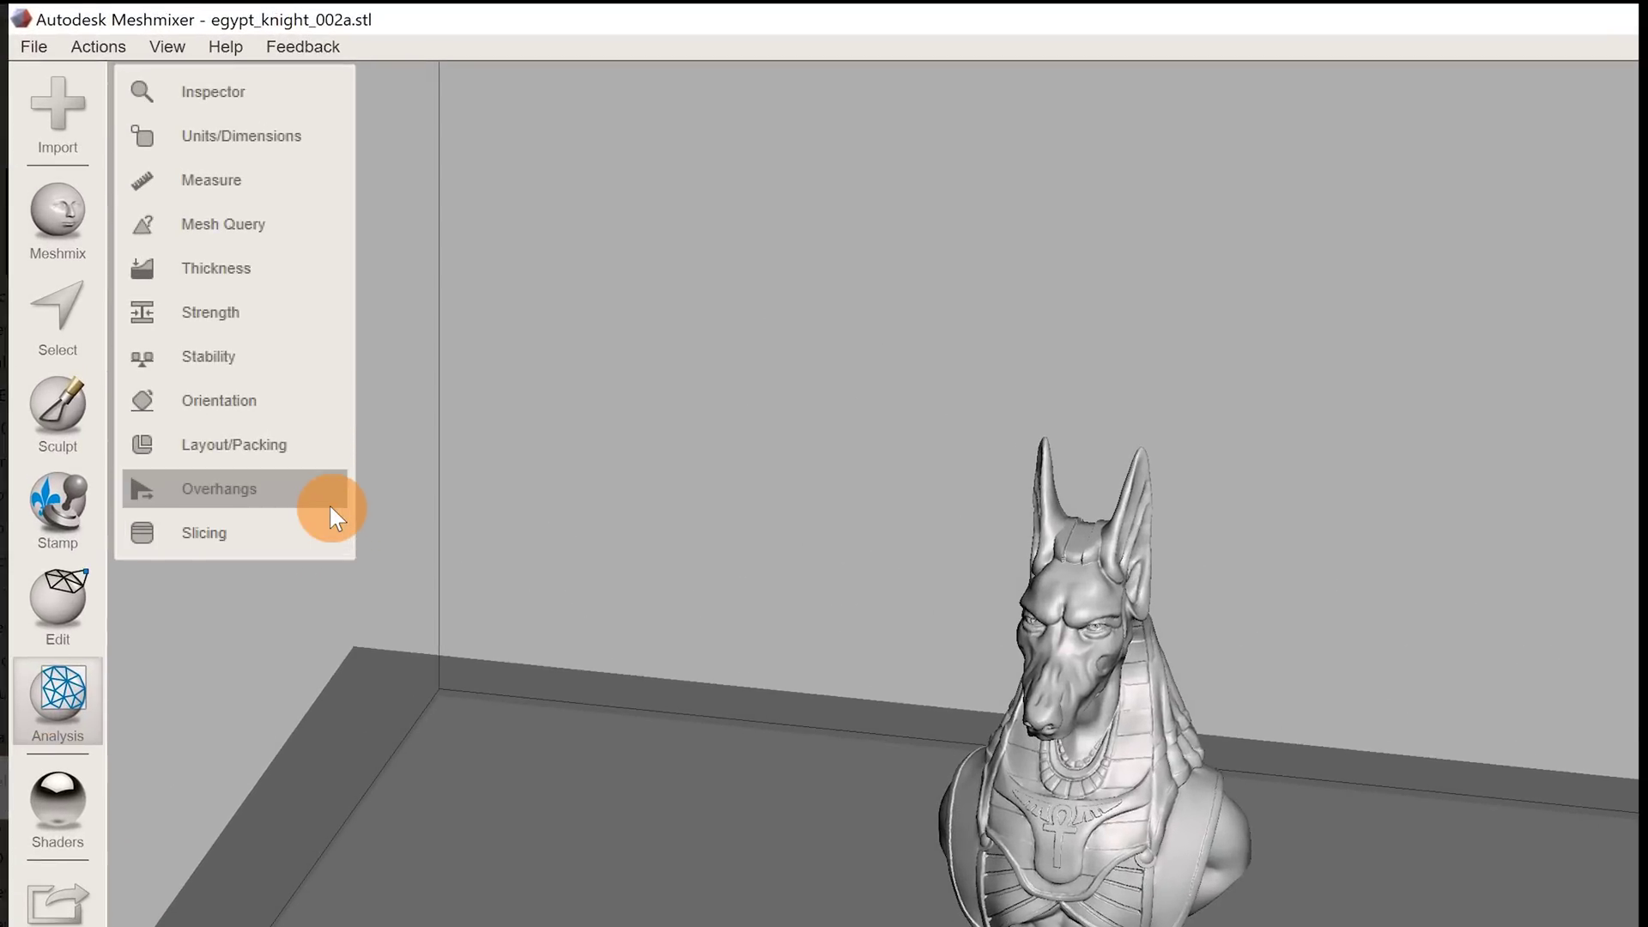
click(329, 507)
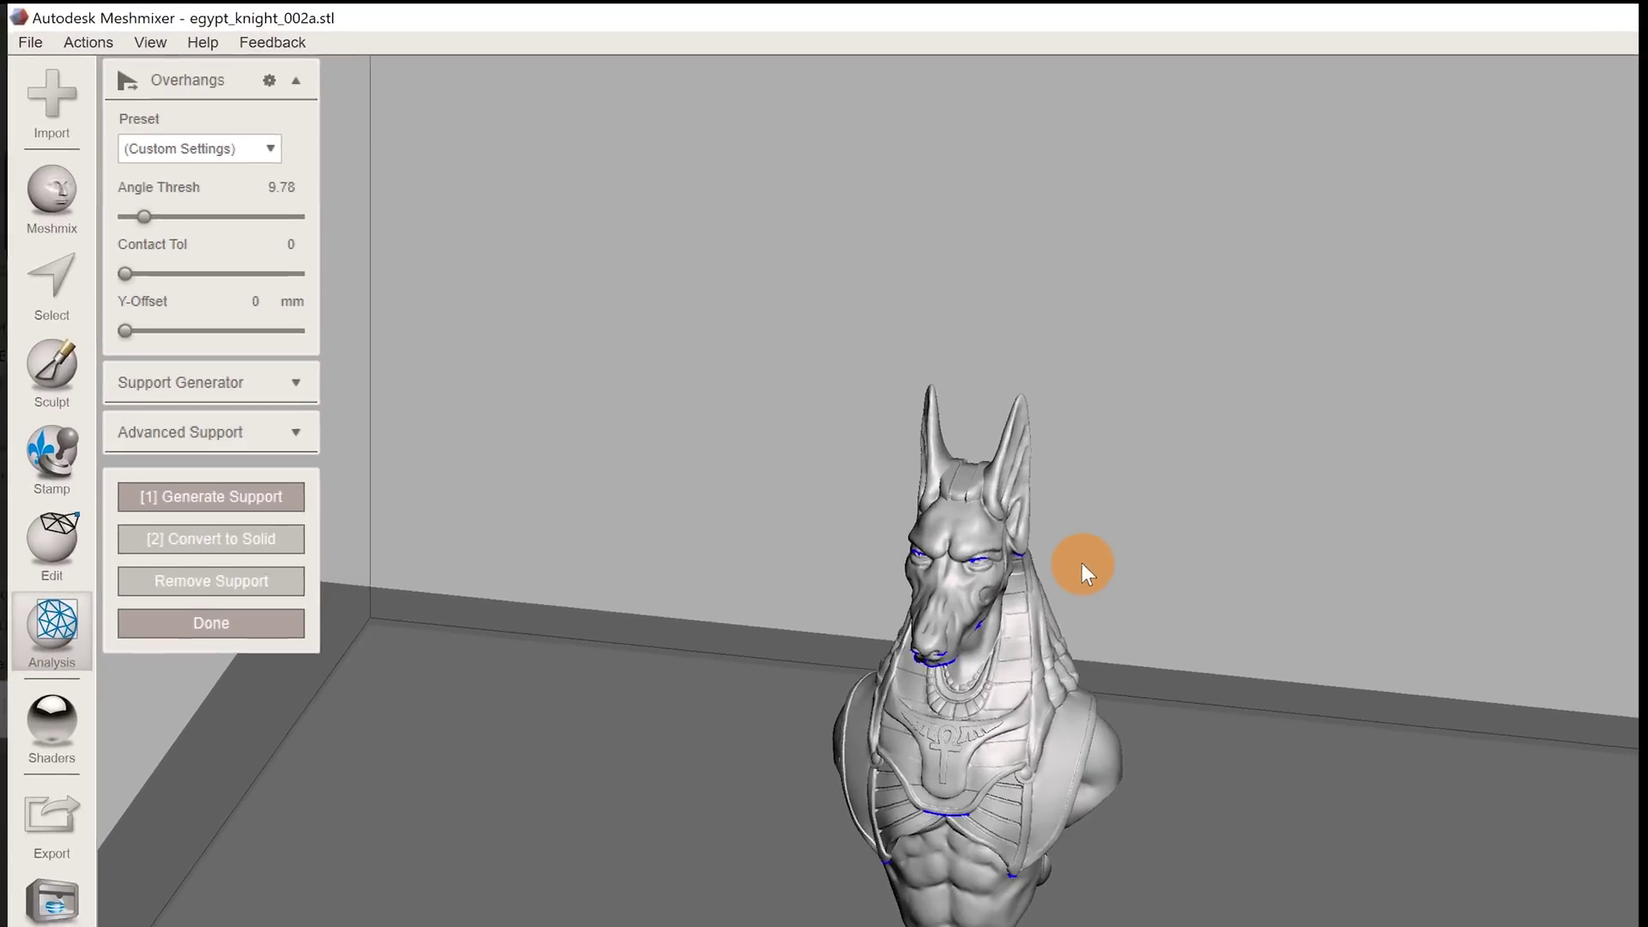
scroll(1111, 467, up, 5)
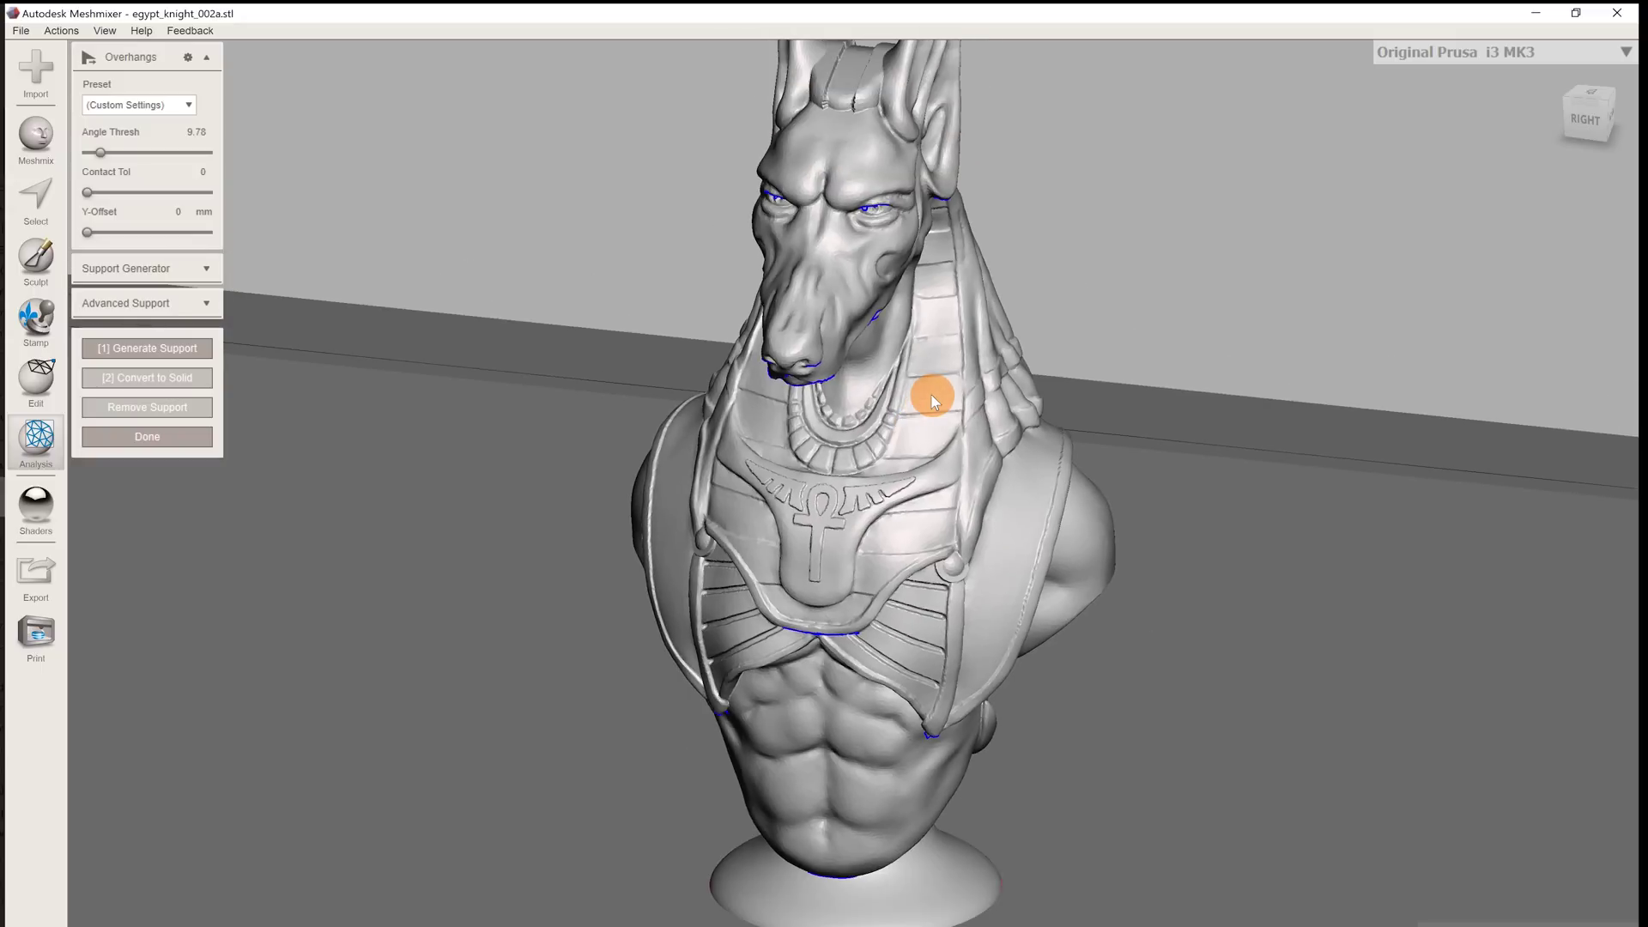
right_drag(1020, 587, 995, 438)
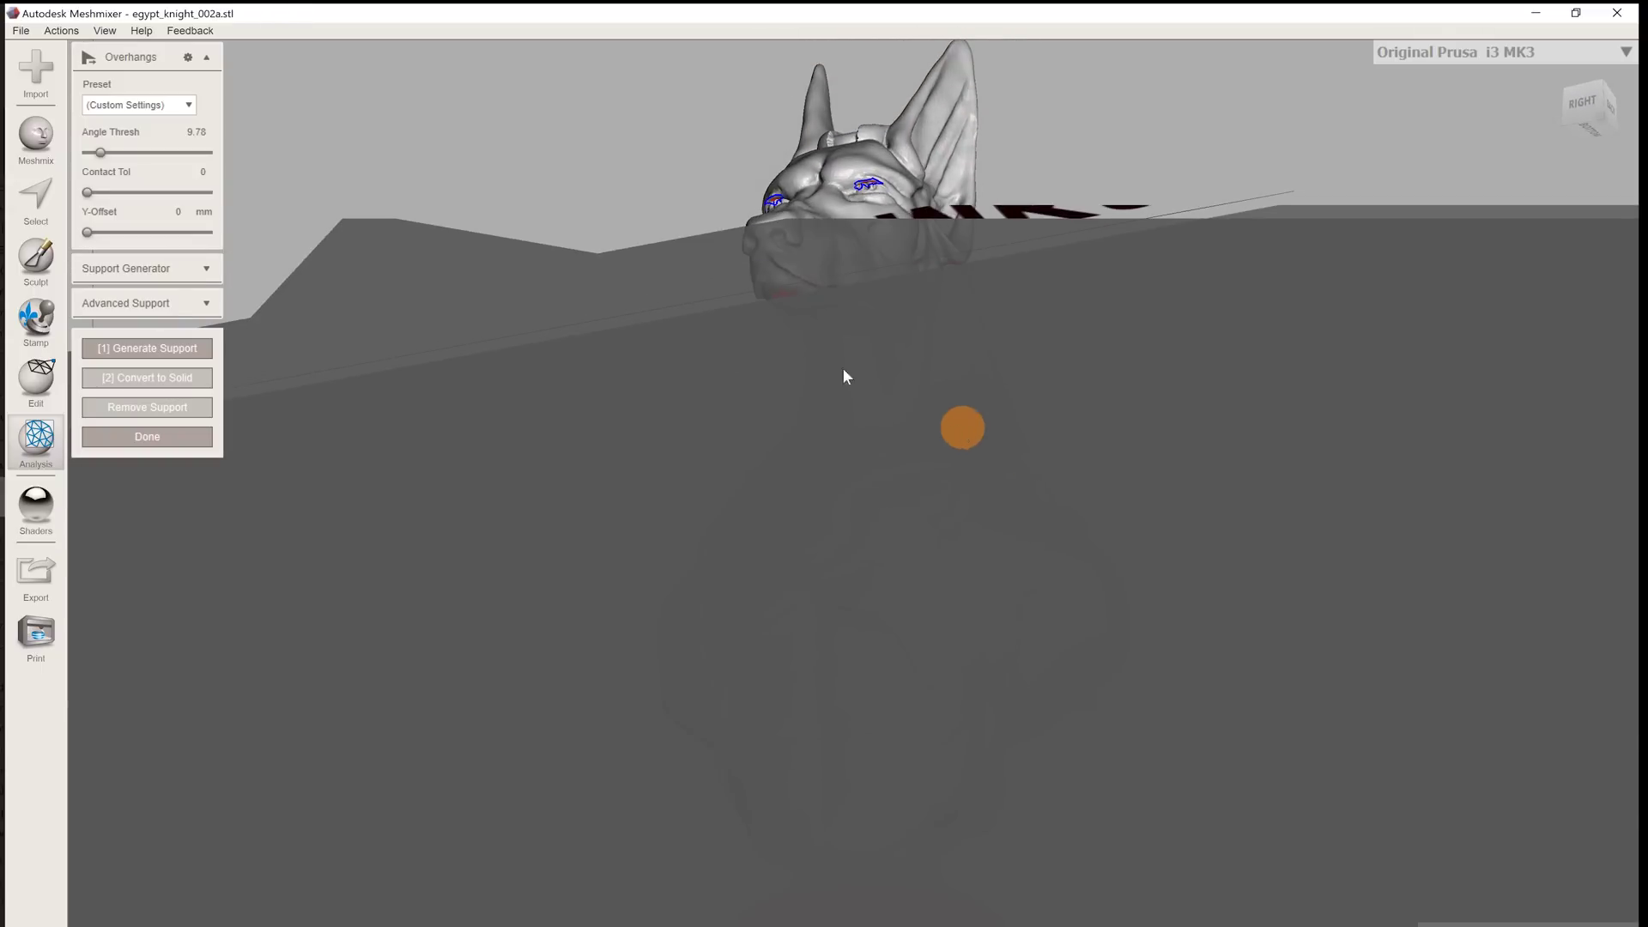
click(105, 30)
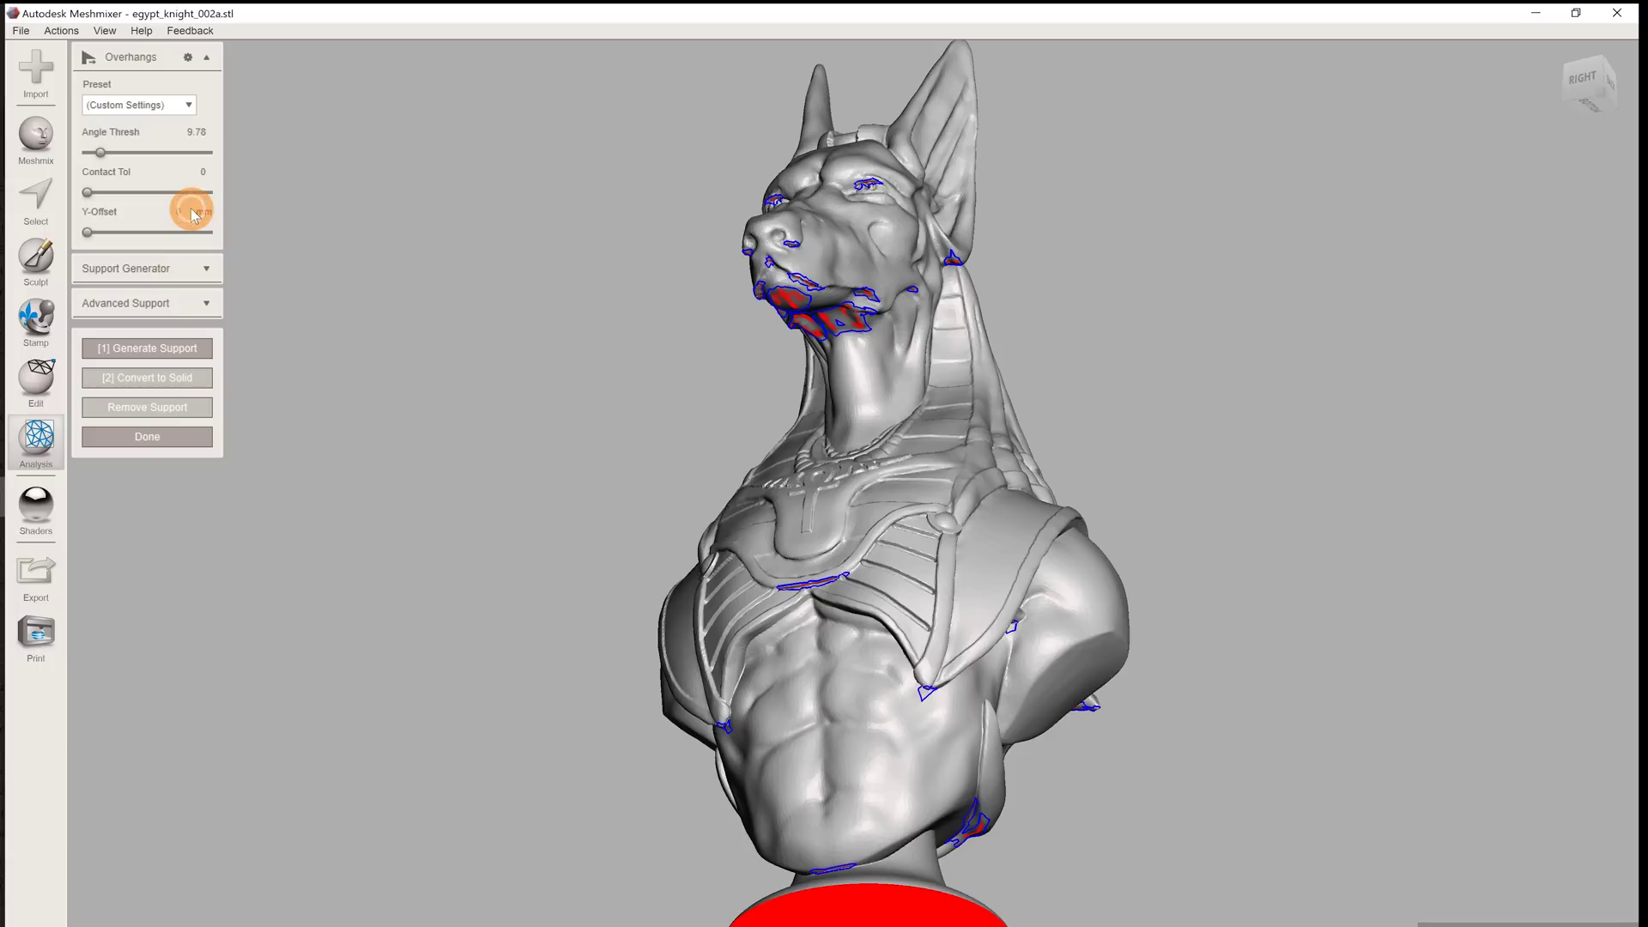
right_drag(919, 721, 926, 703)
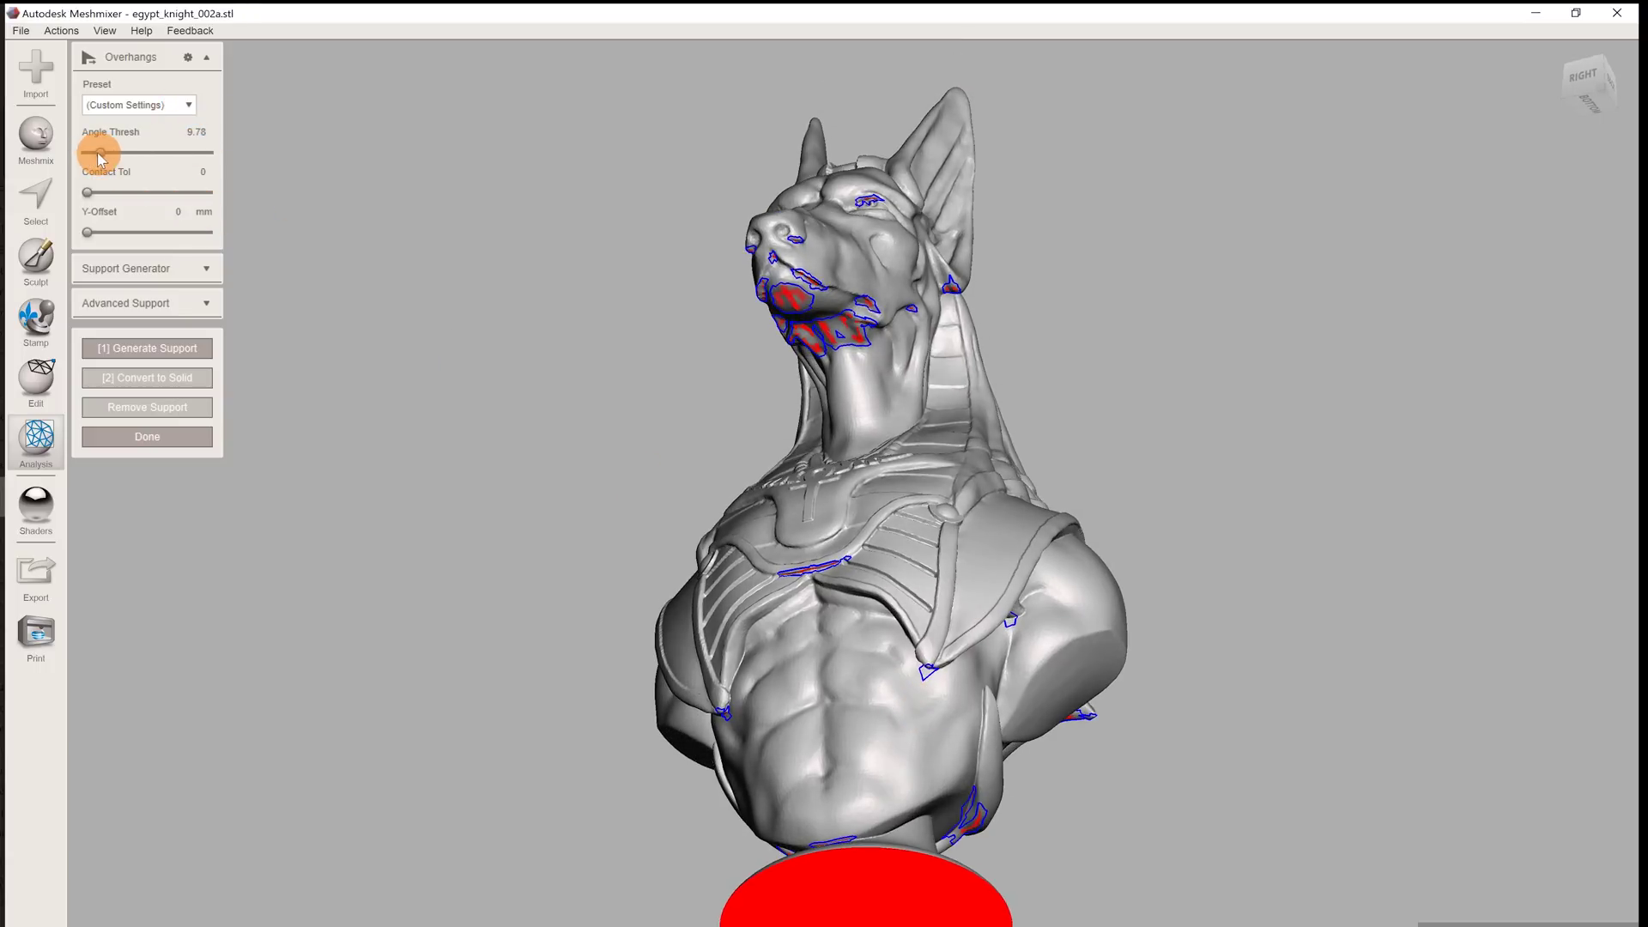
Raise Angle Thresh to 26.57 and expand the Support Generator and Advanced Support settings.
mouse_move(115, 157)
mouse_down()
mouse_move(217, 165)
mouse_move(112, 183)
mouse_up()
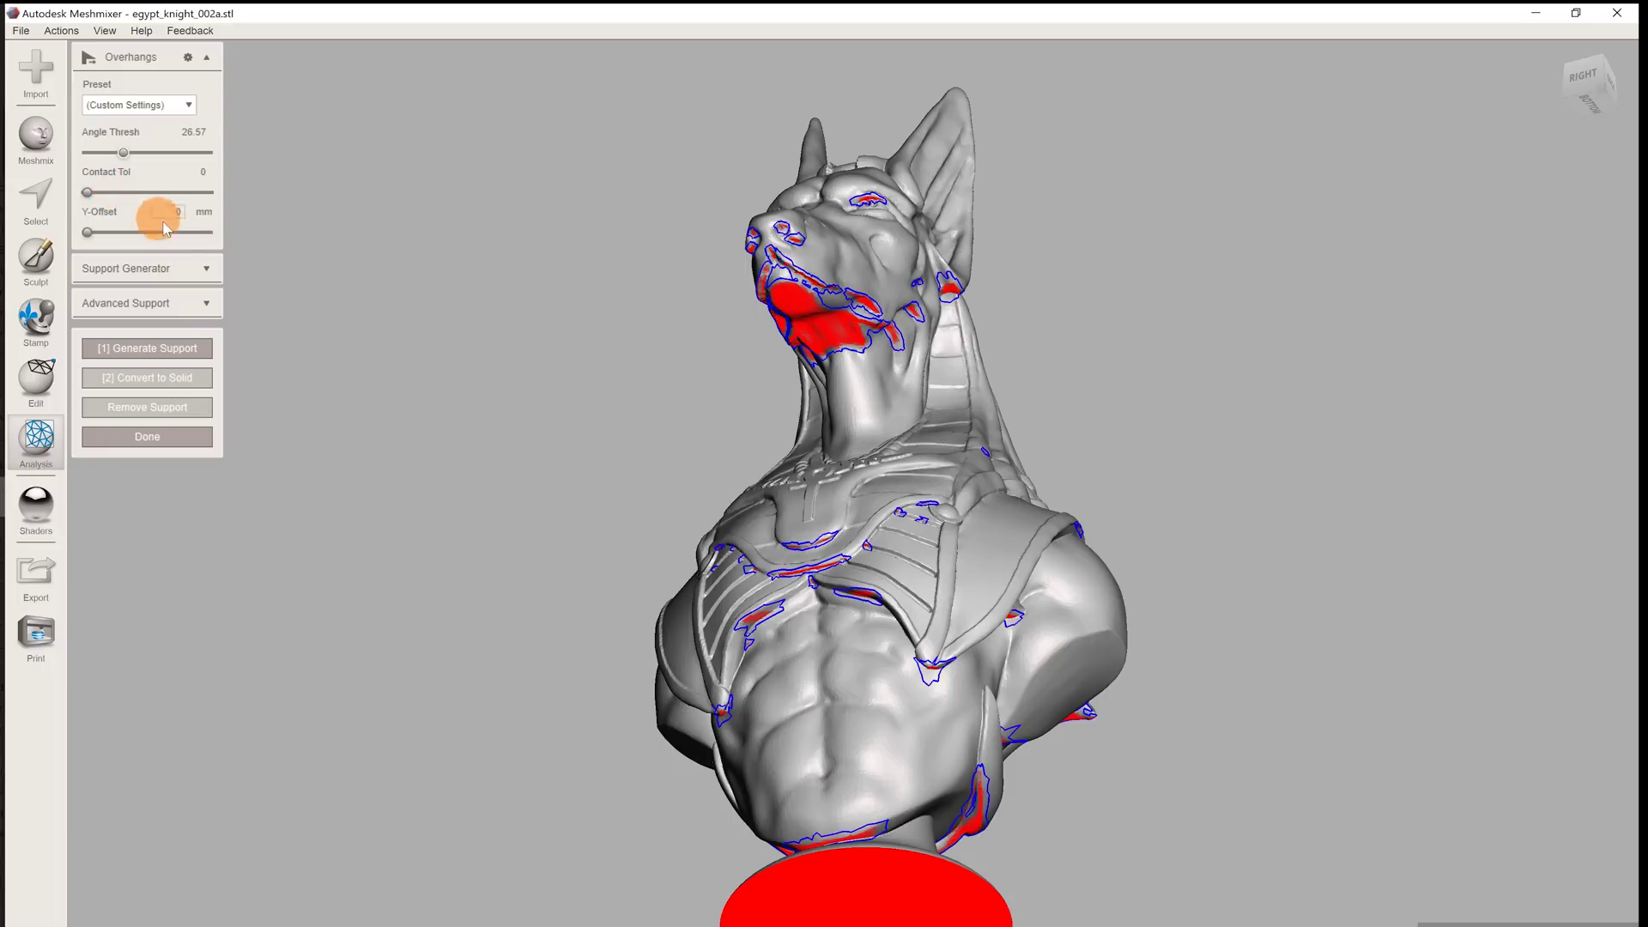
click(207, 269)
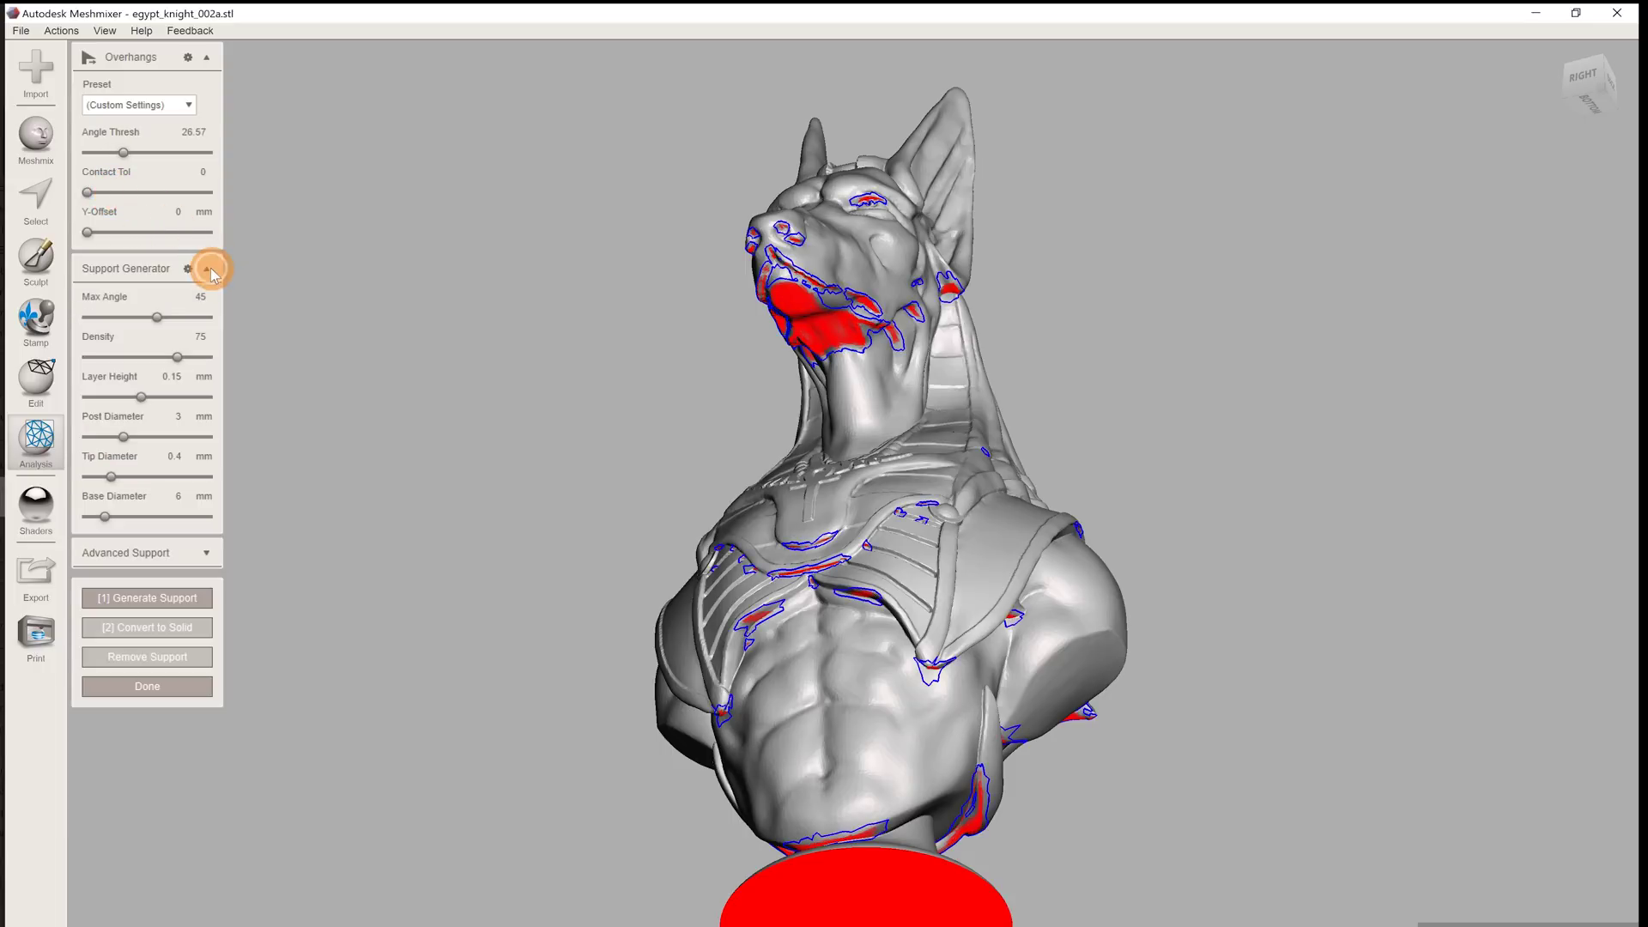
click(206, 553)
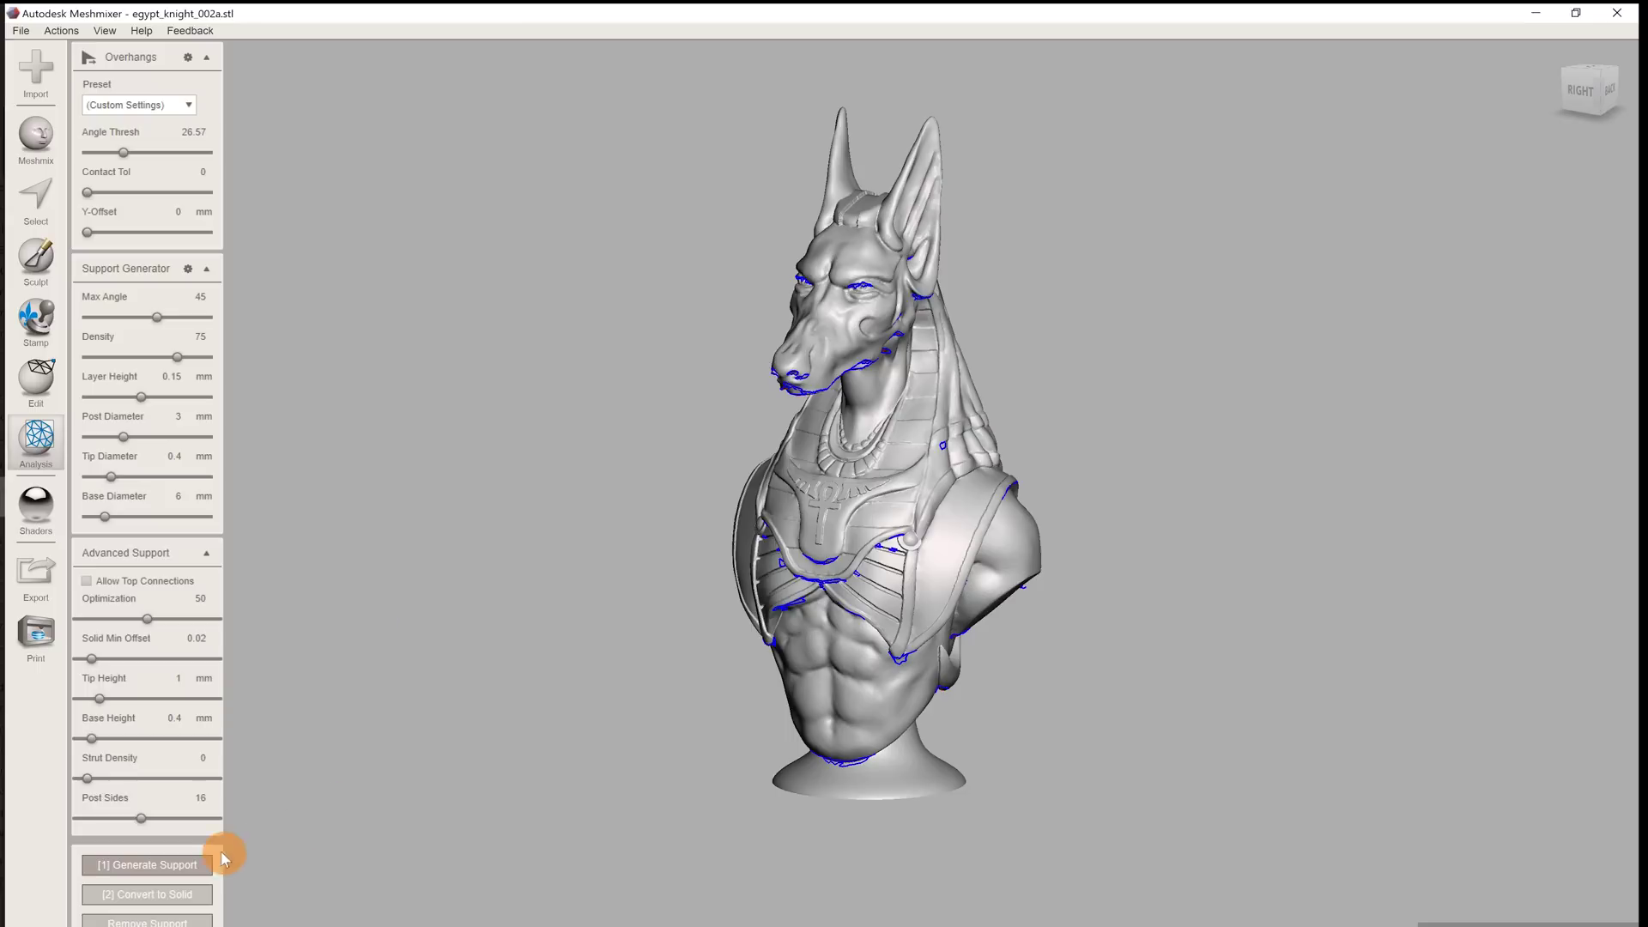
Generate tree supports, inspect them, then lower Angle Thresh to 15.65 and remove the supports.
click(202, 865)
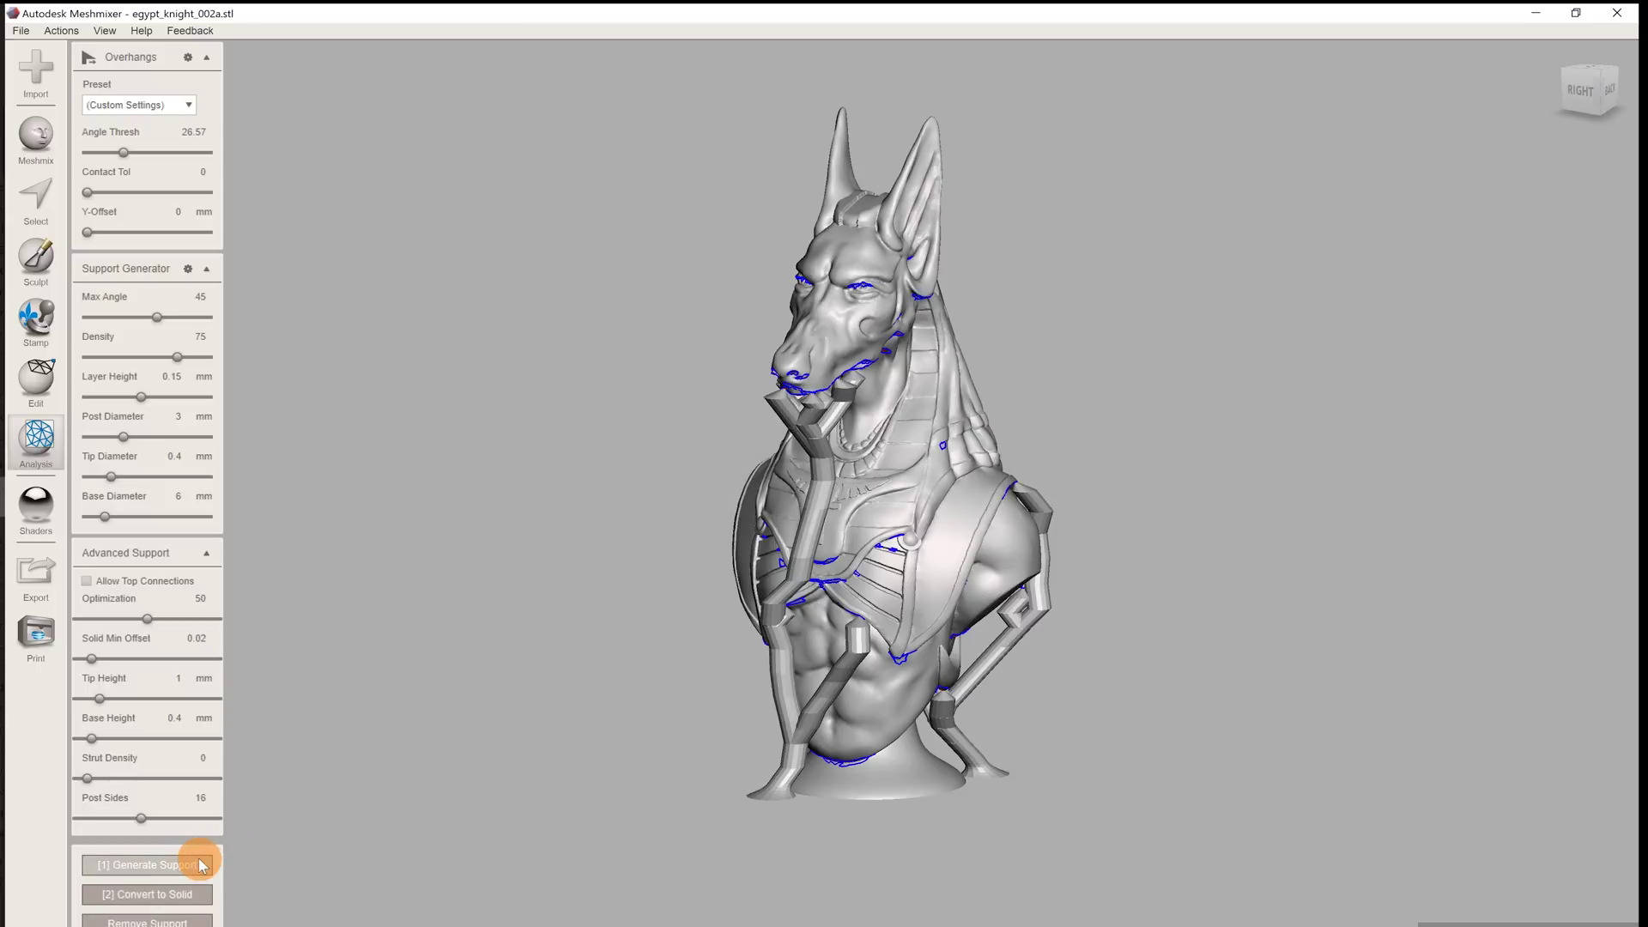
right_drag(574, 508, 498, 450)
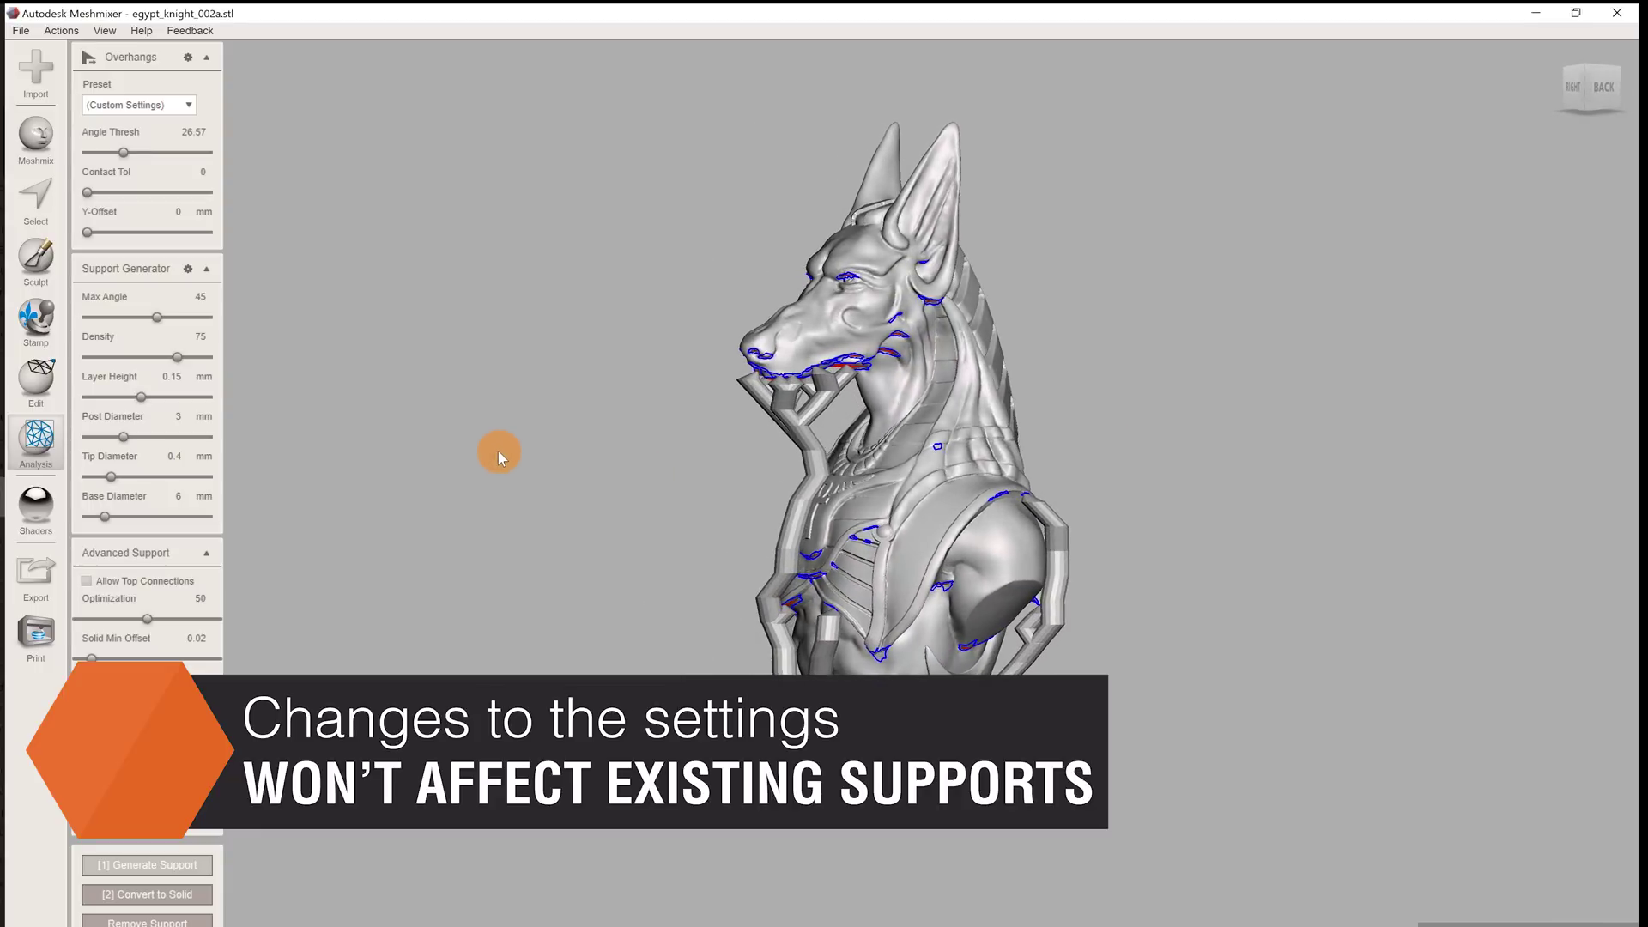
drag(123, 152, 107, 154)
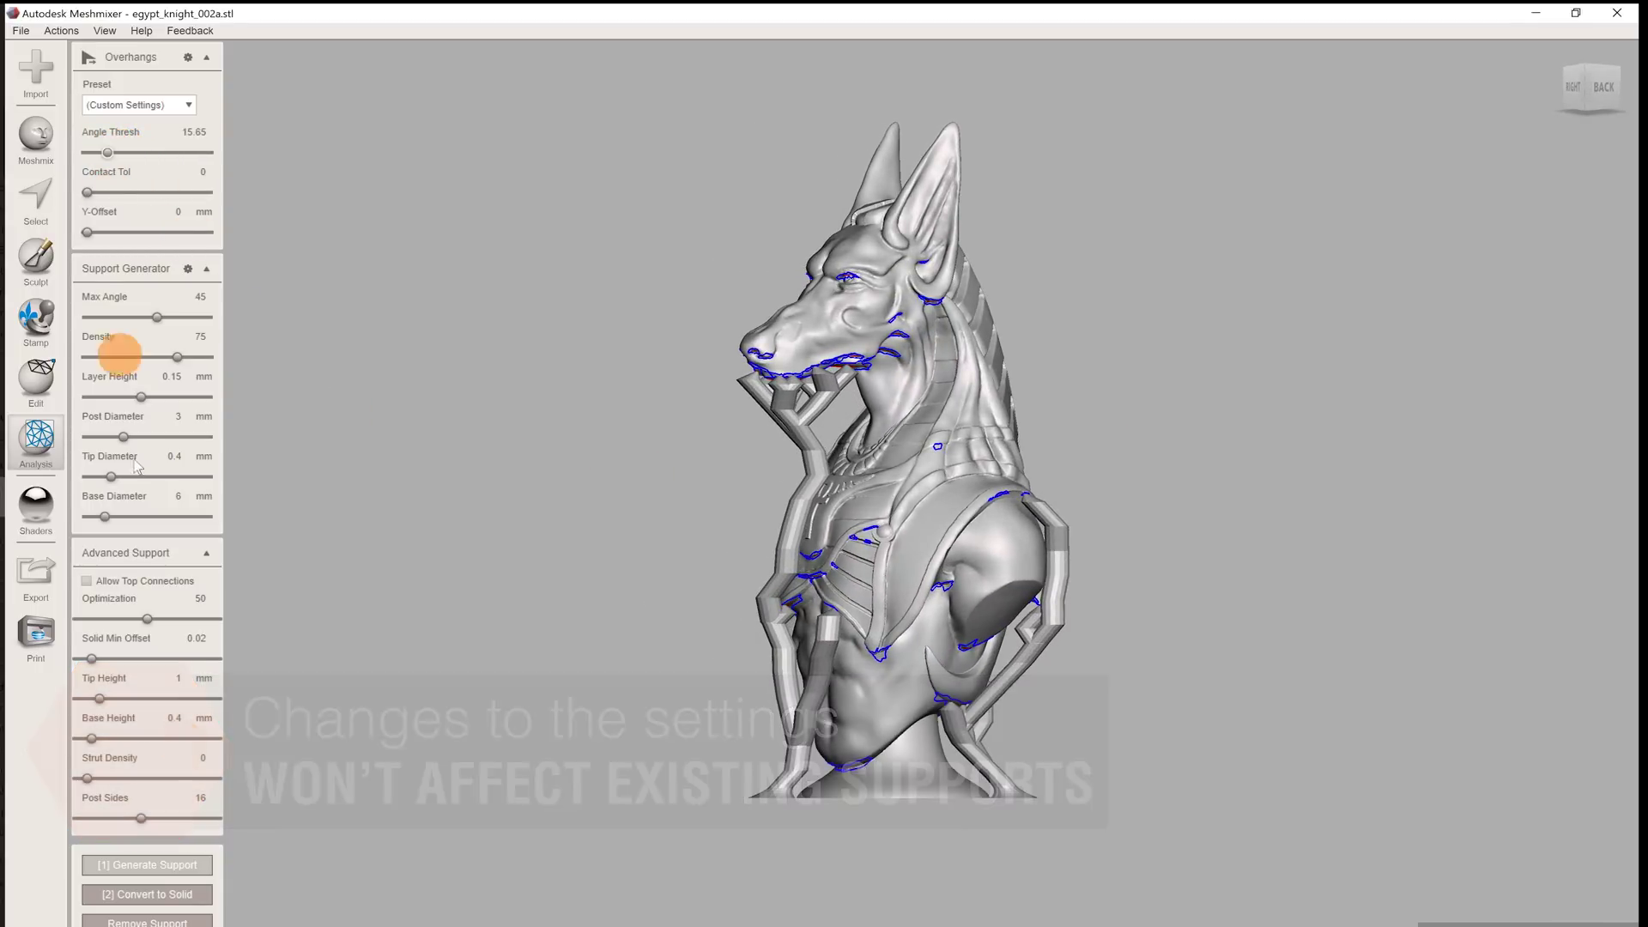
click(191, 919)
Regenerate supports, adjust contact tolerance, and regenerate with Y-Offset raised to 8.04 mm.
click(194, 863)
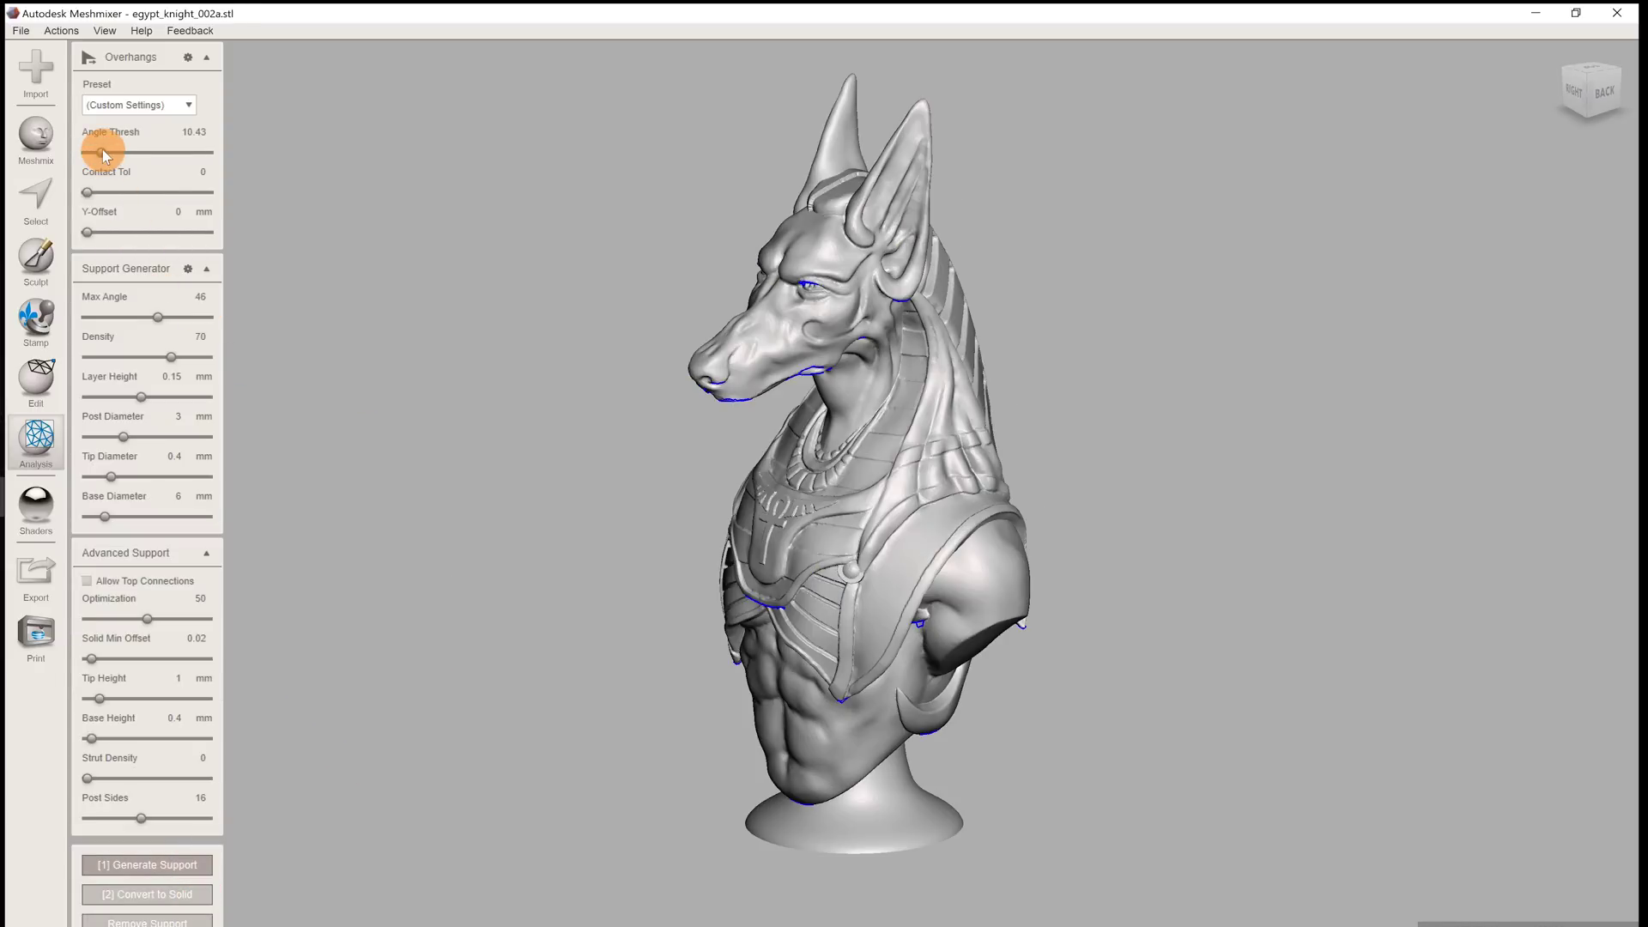
mouse_move(89, 192)
mouse_down()
mouse_move(207, 198)
mouse_move(114, 204)
mouse_up()
drag(89, 232, 184, 232)
click(189, 865)
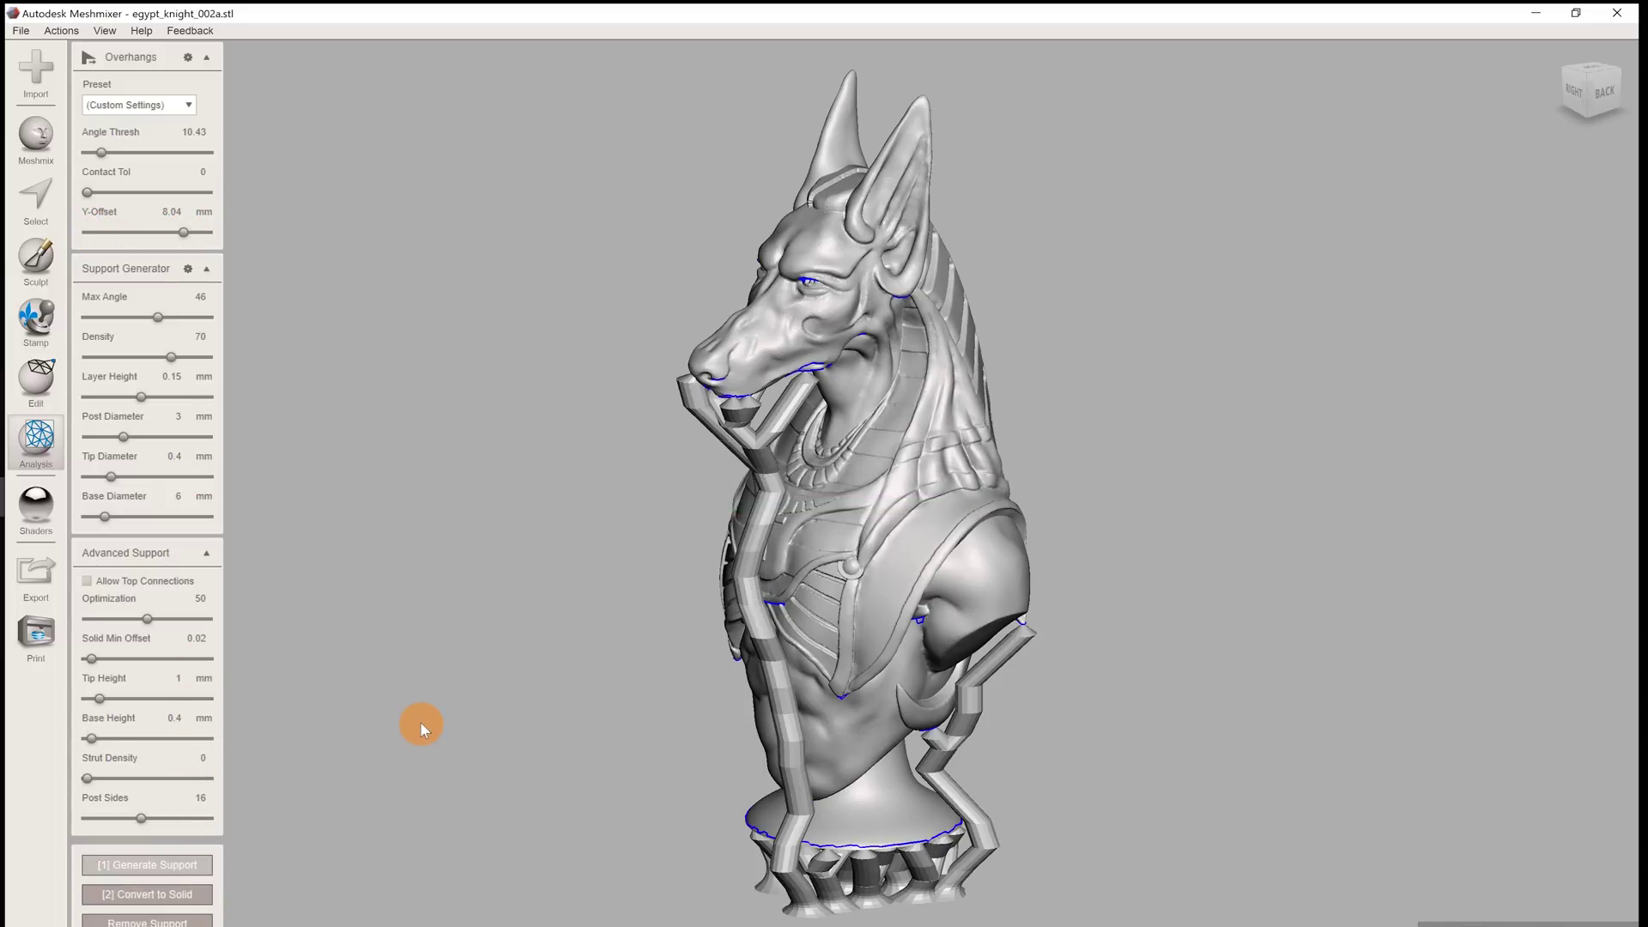
right_drag(595, 740, 721, 613)
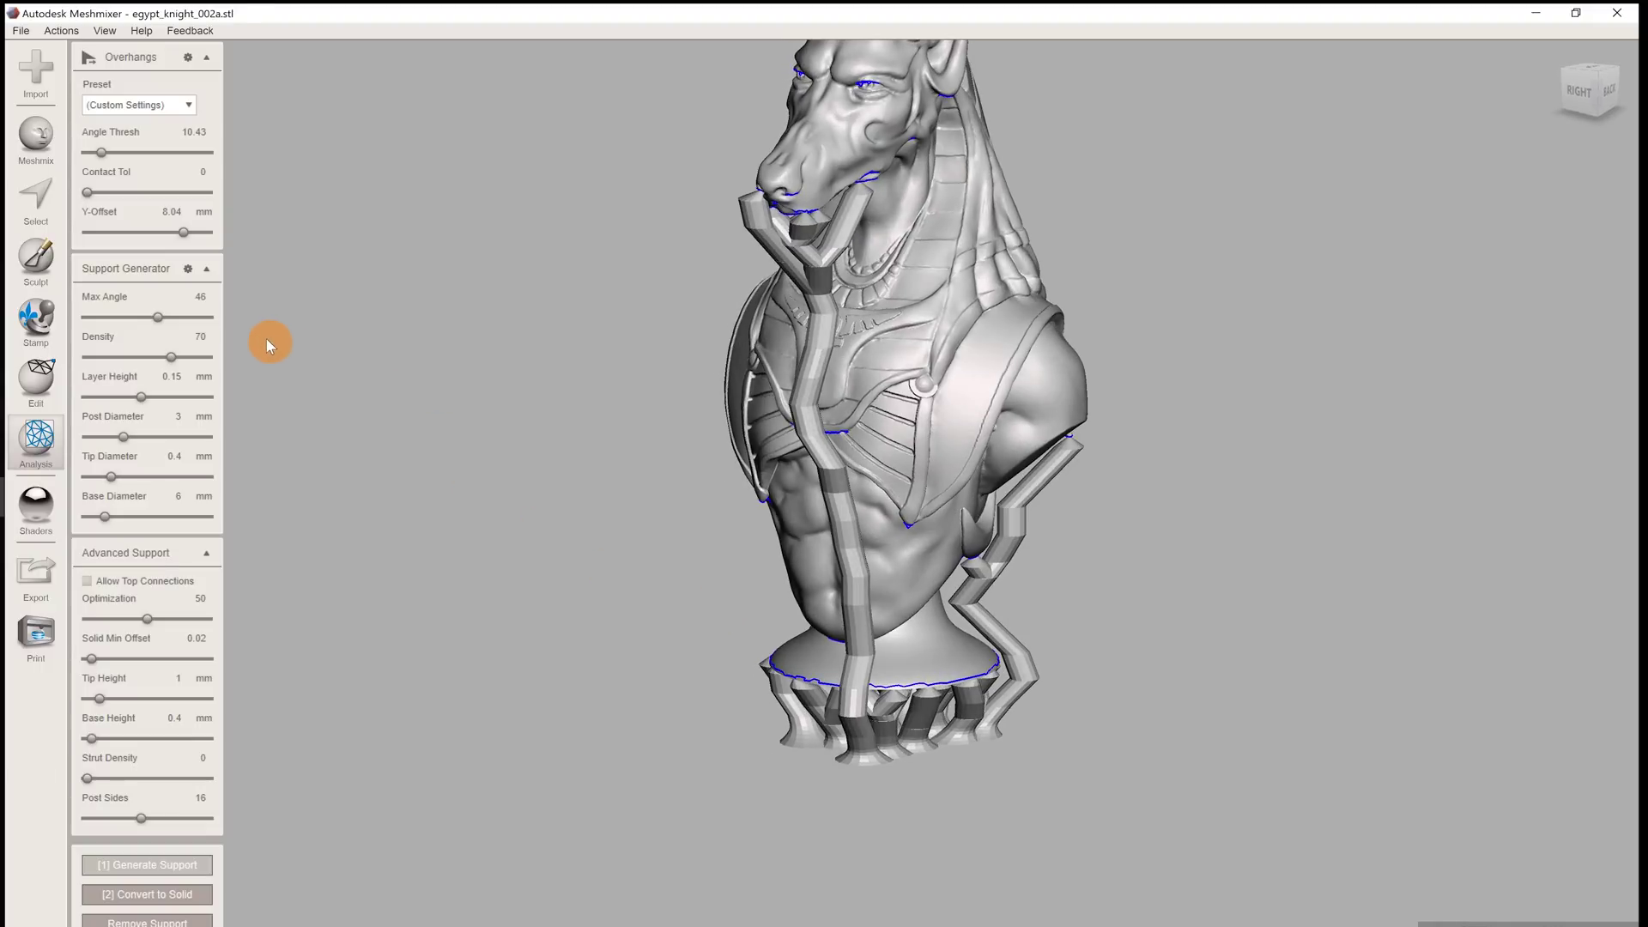
Reset Y-Offset to 0 mm and rebuild the supports from scratch.
drag(178, 232, 86, 232)
click(167, 921)
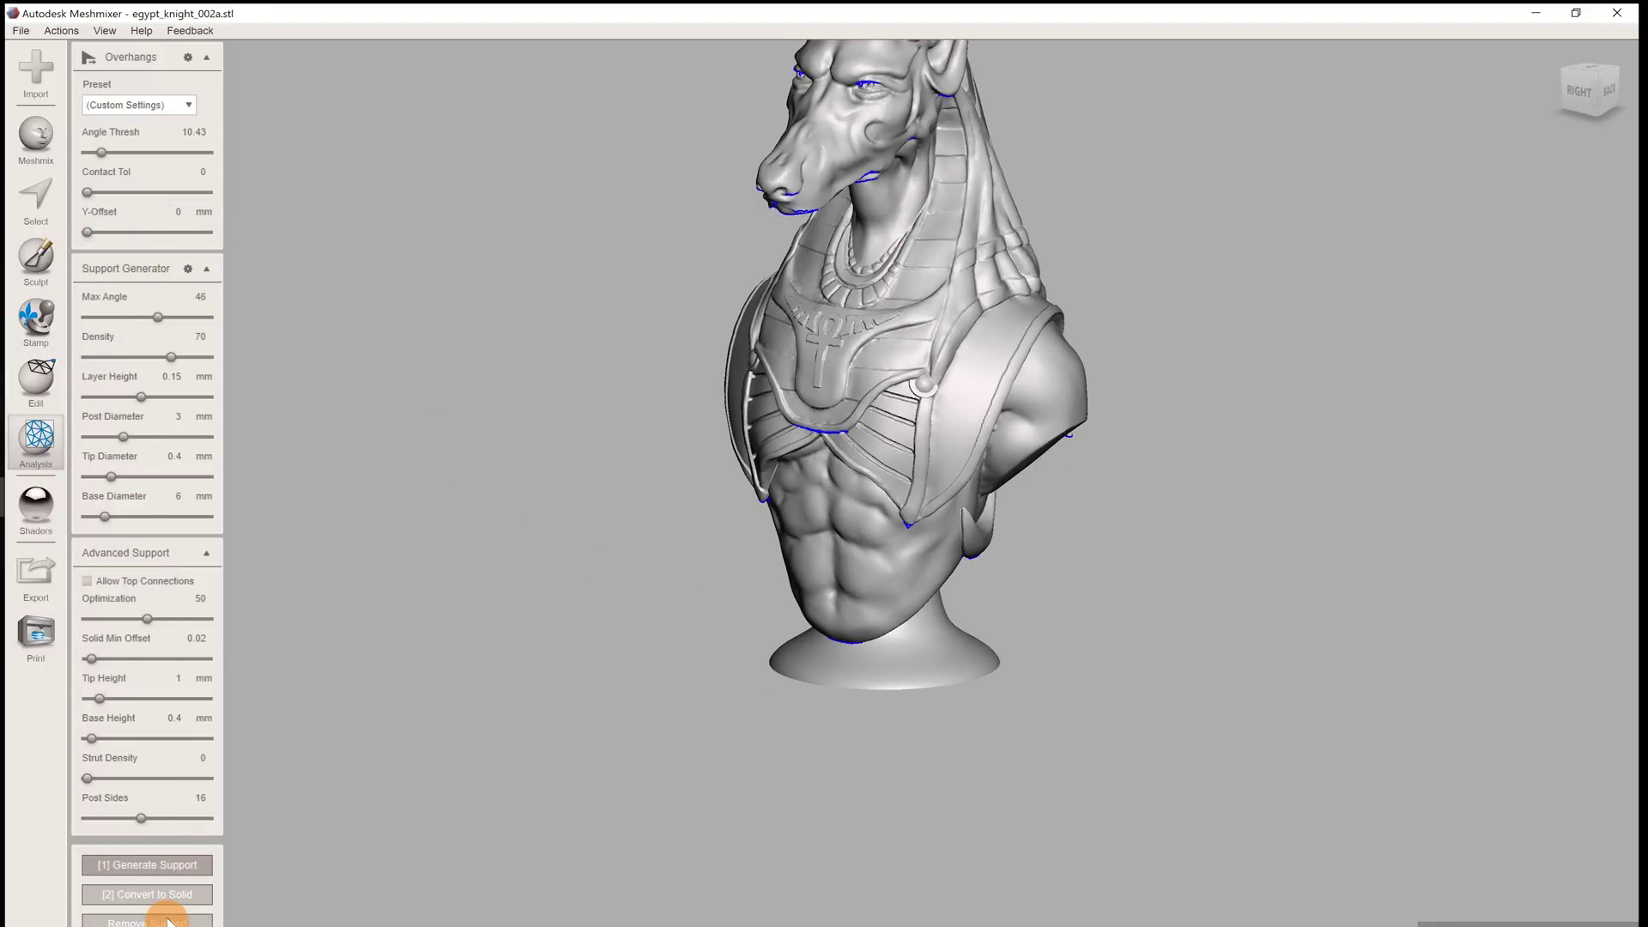
click(190, 865)
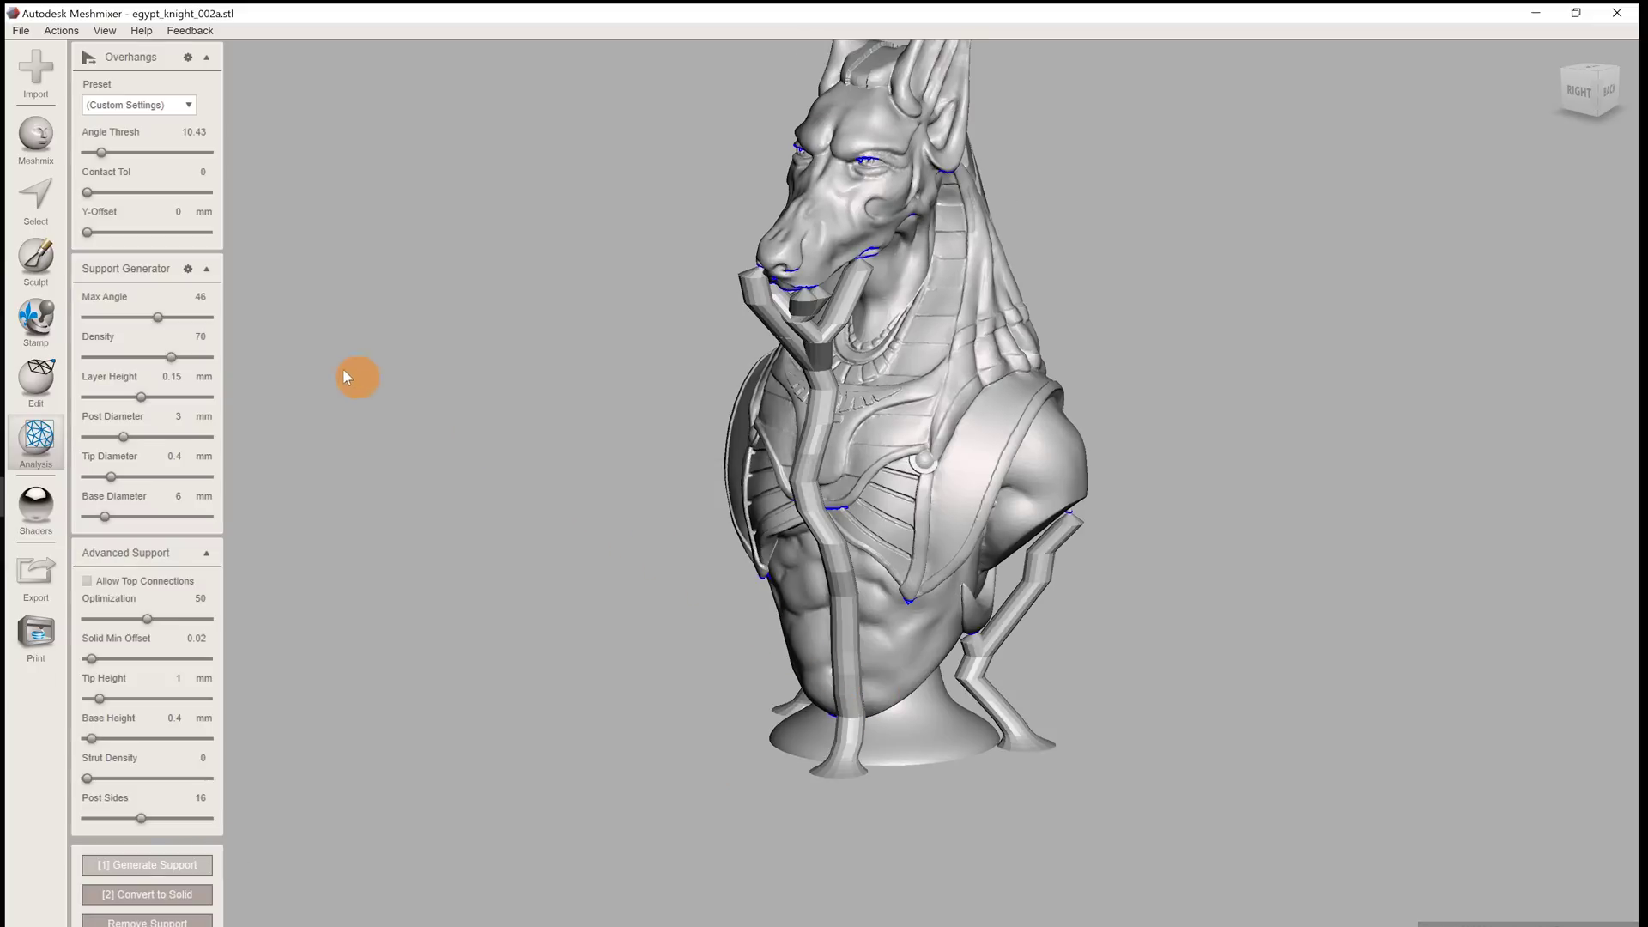
Lower Max Angle to 12 and regenerate the bust's supports.
drag(157, 321, 90, 317)
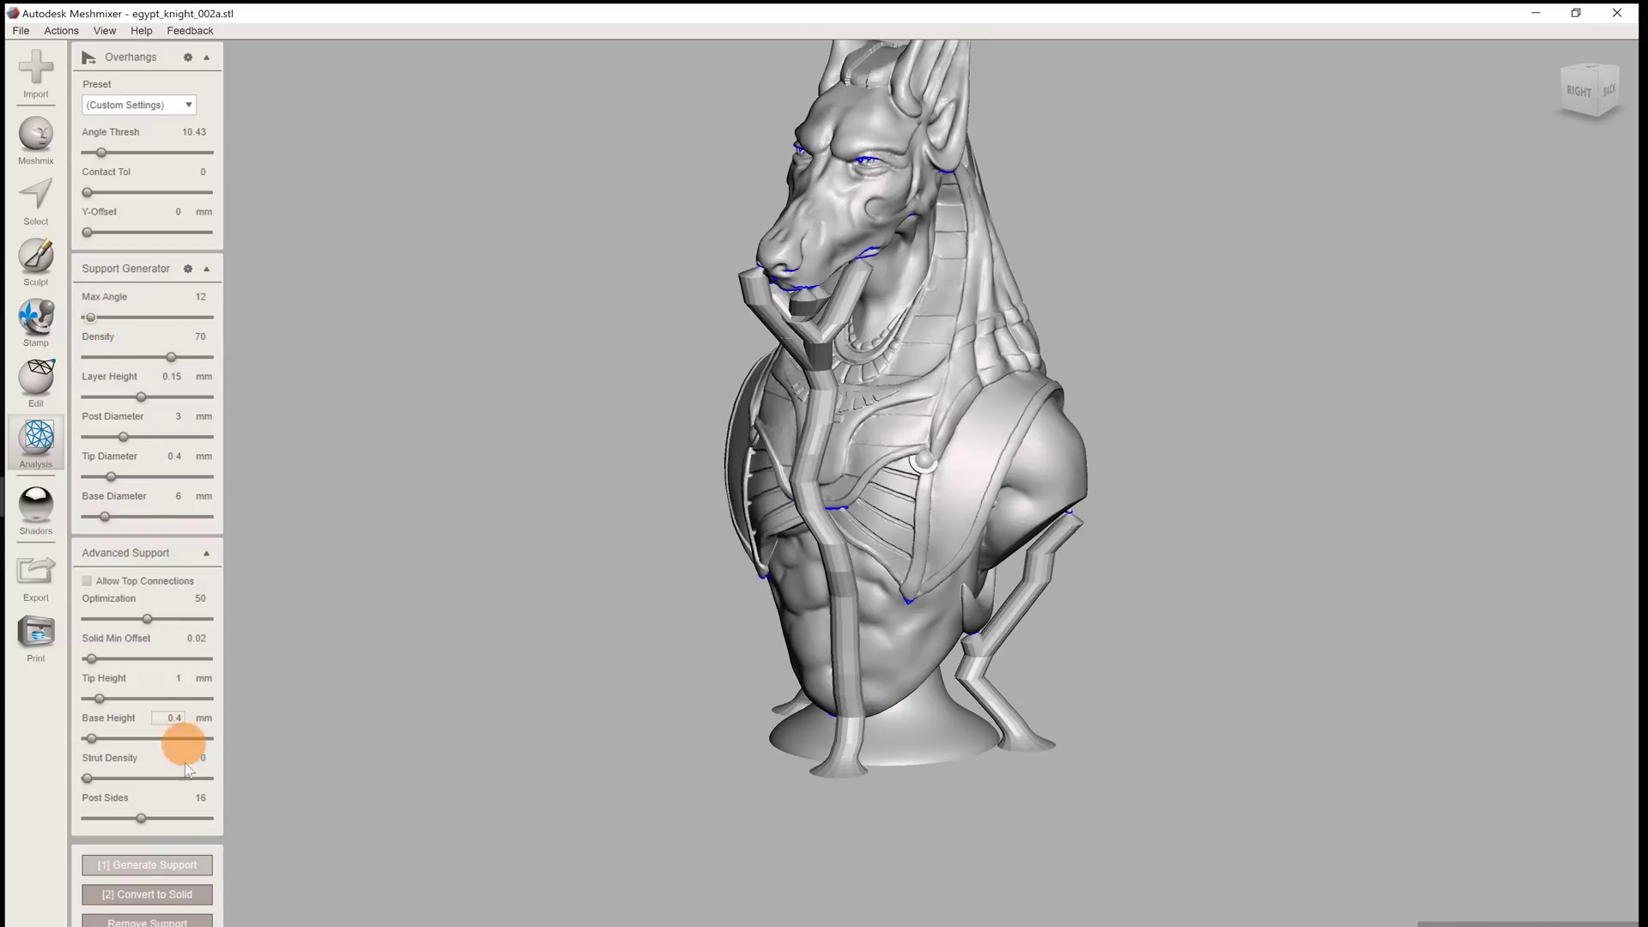
click(196, 923)
click(190, 865)
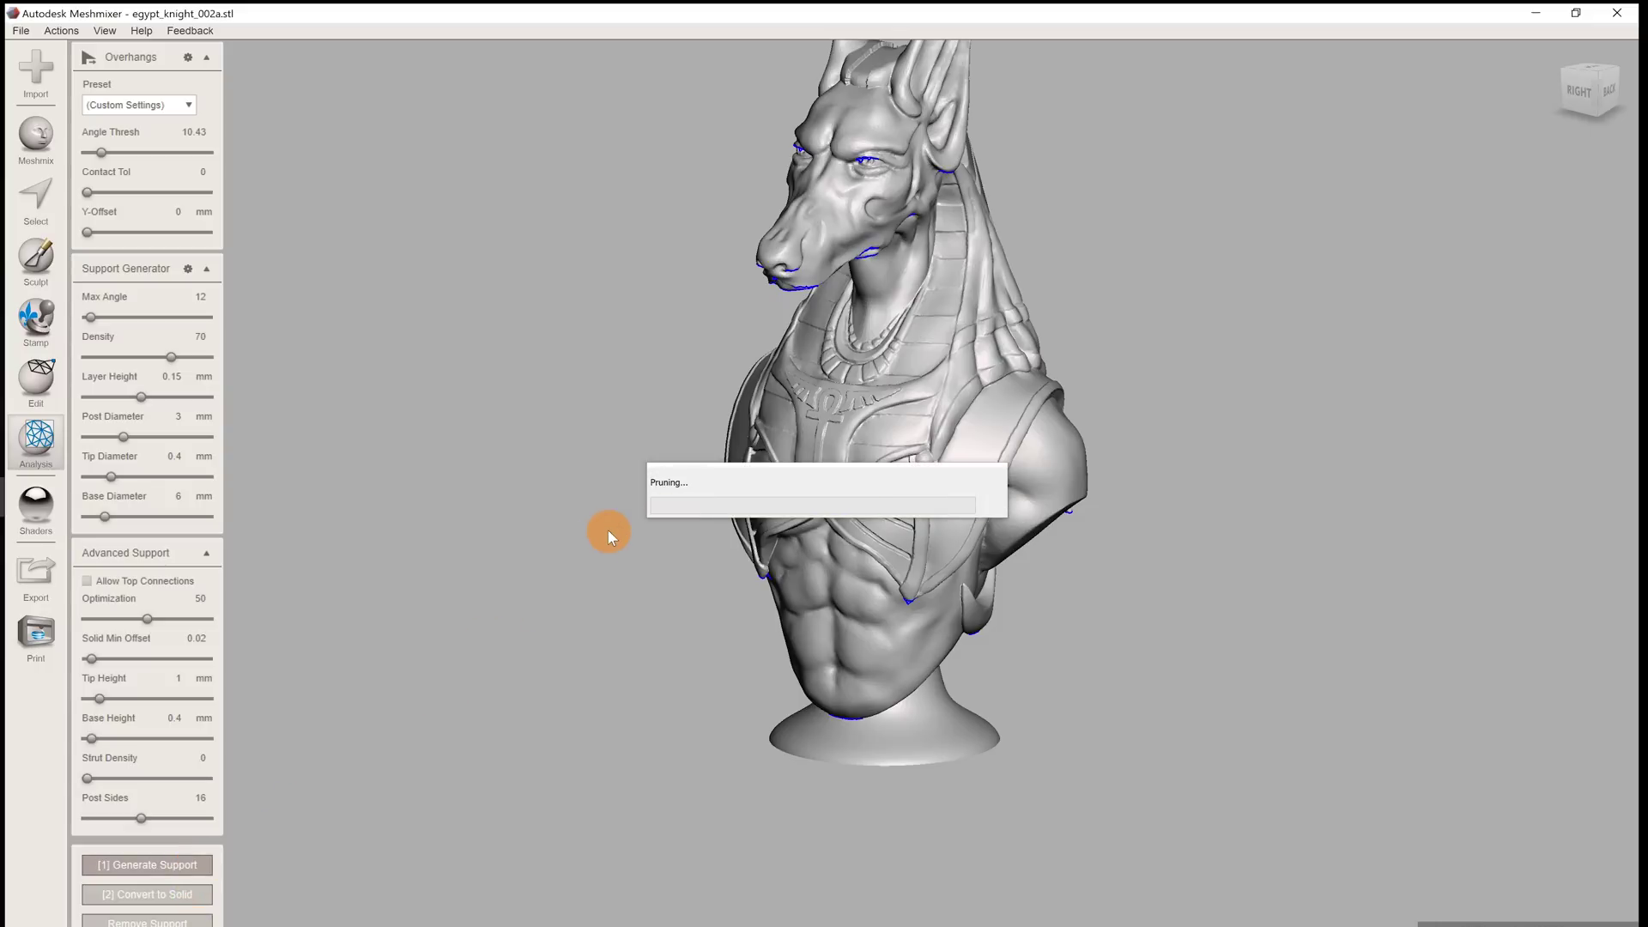
click(630, 537)
right_drag(631, 539, 758, 500)
click(402, 379)
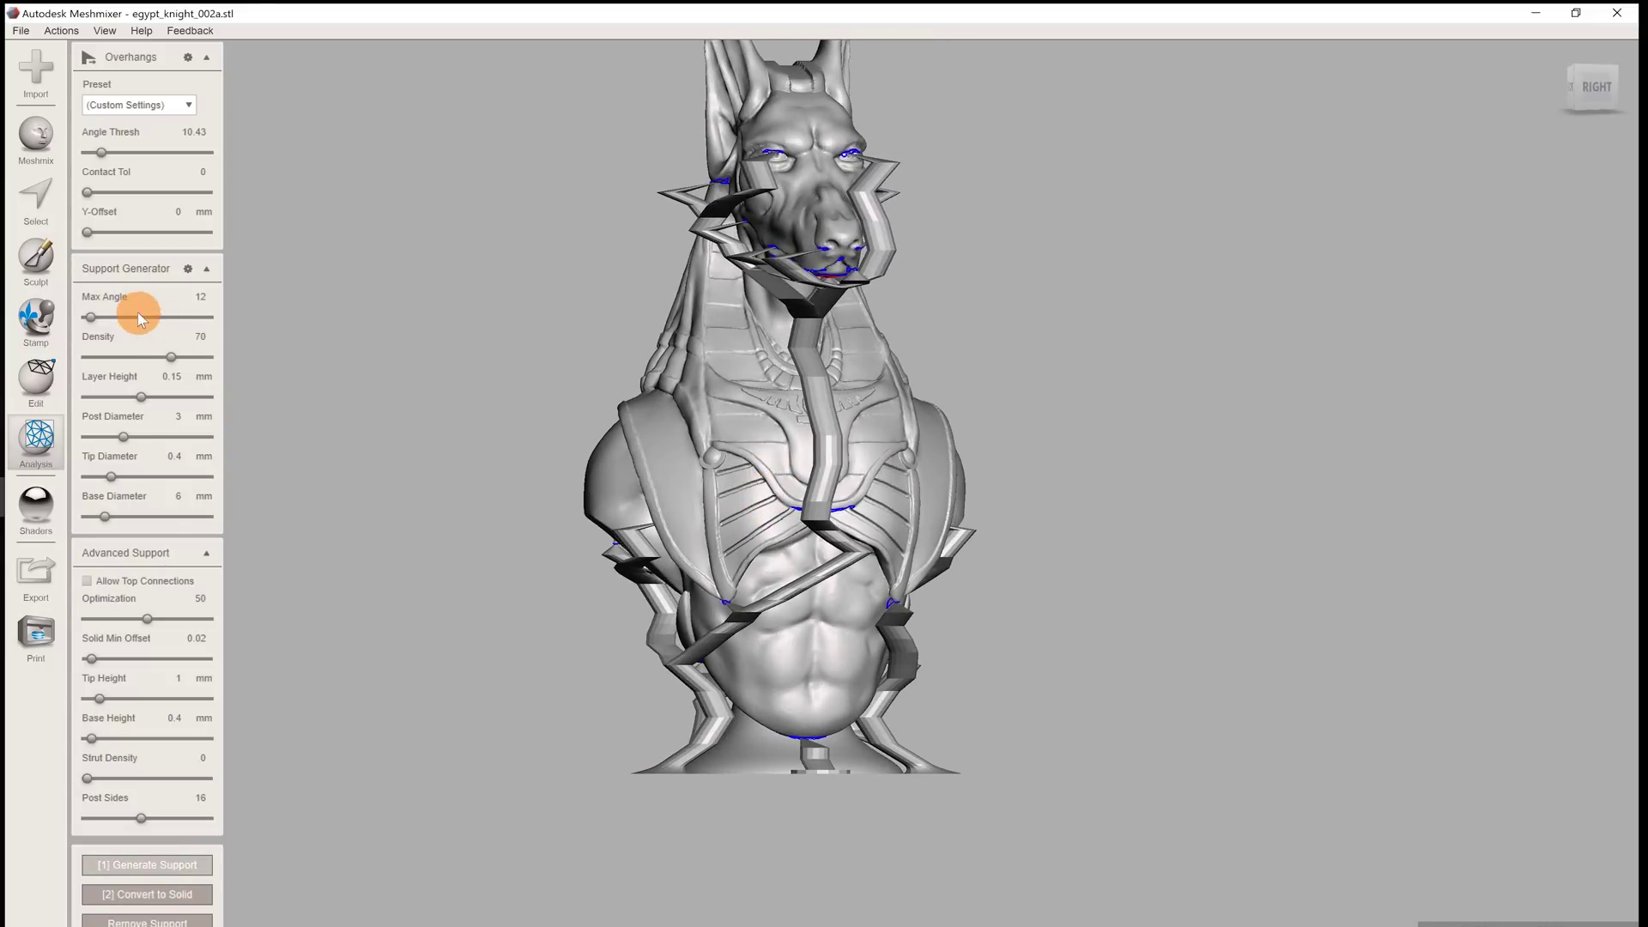
Rebuild the supports with Max Angle 70 for near-vertical posts, then set Max Angle to 40.
drag(102, 314, 208, 318)
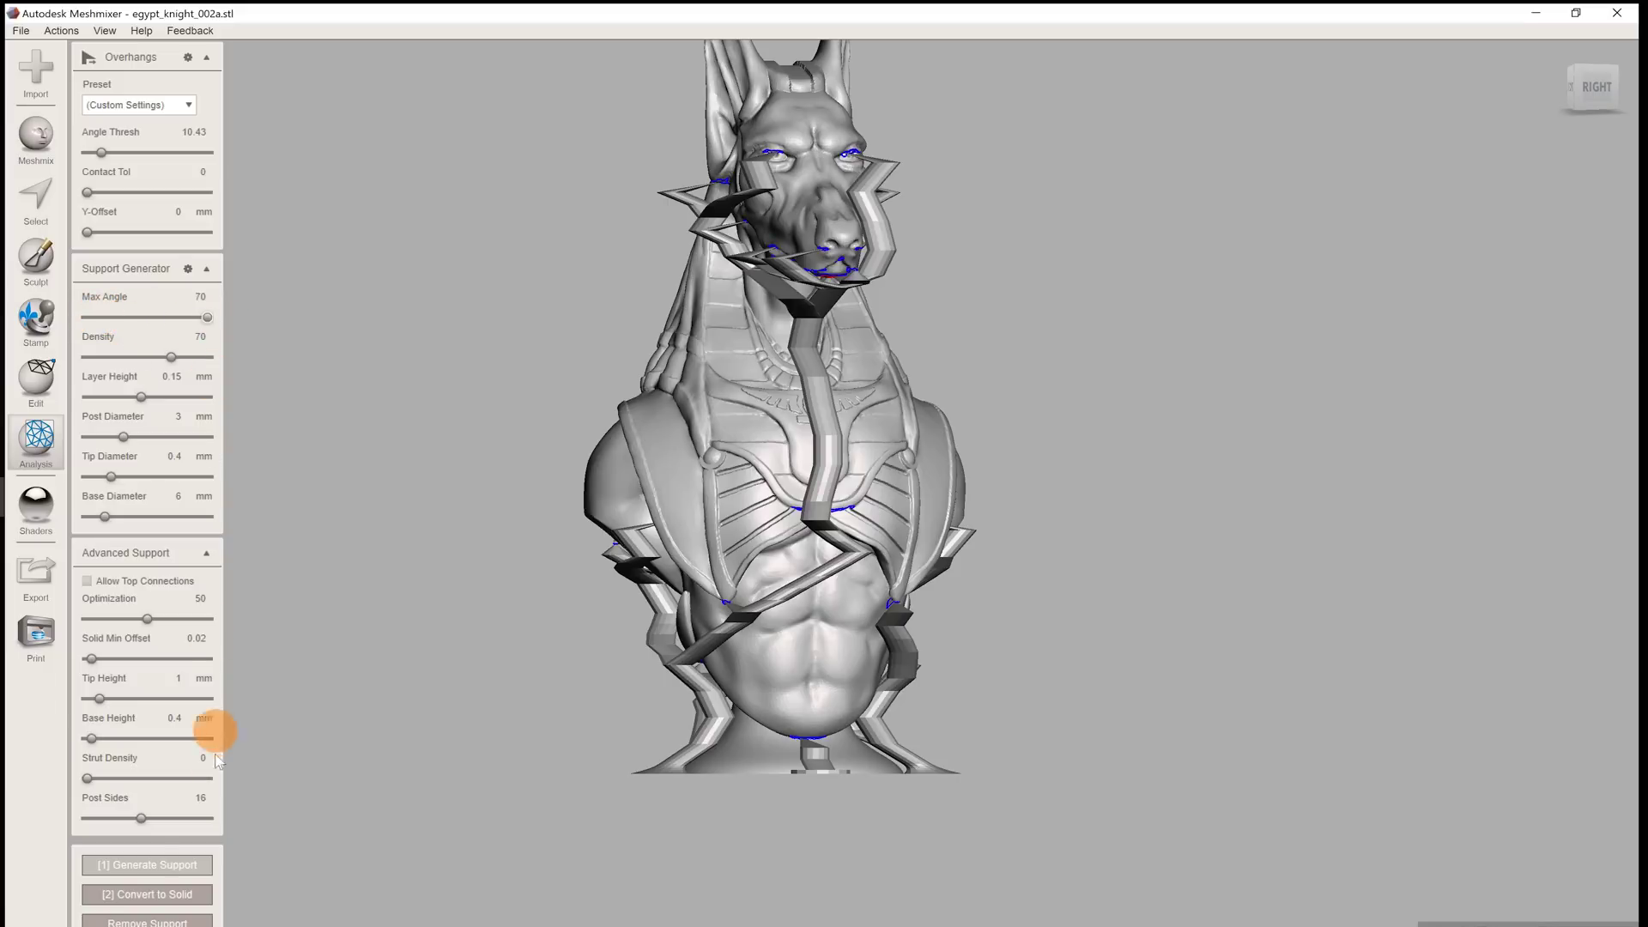
click(187, 867)
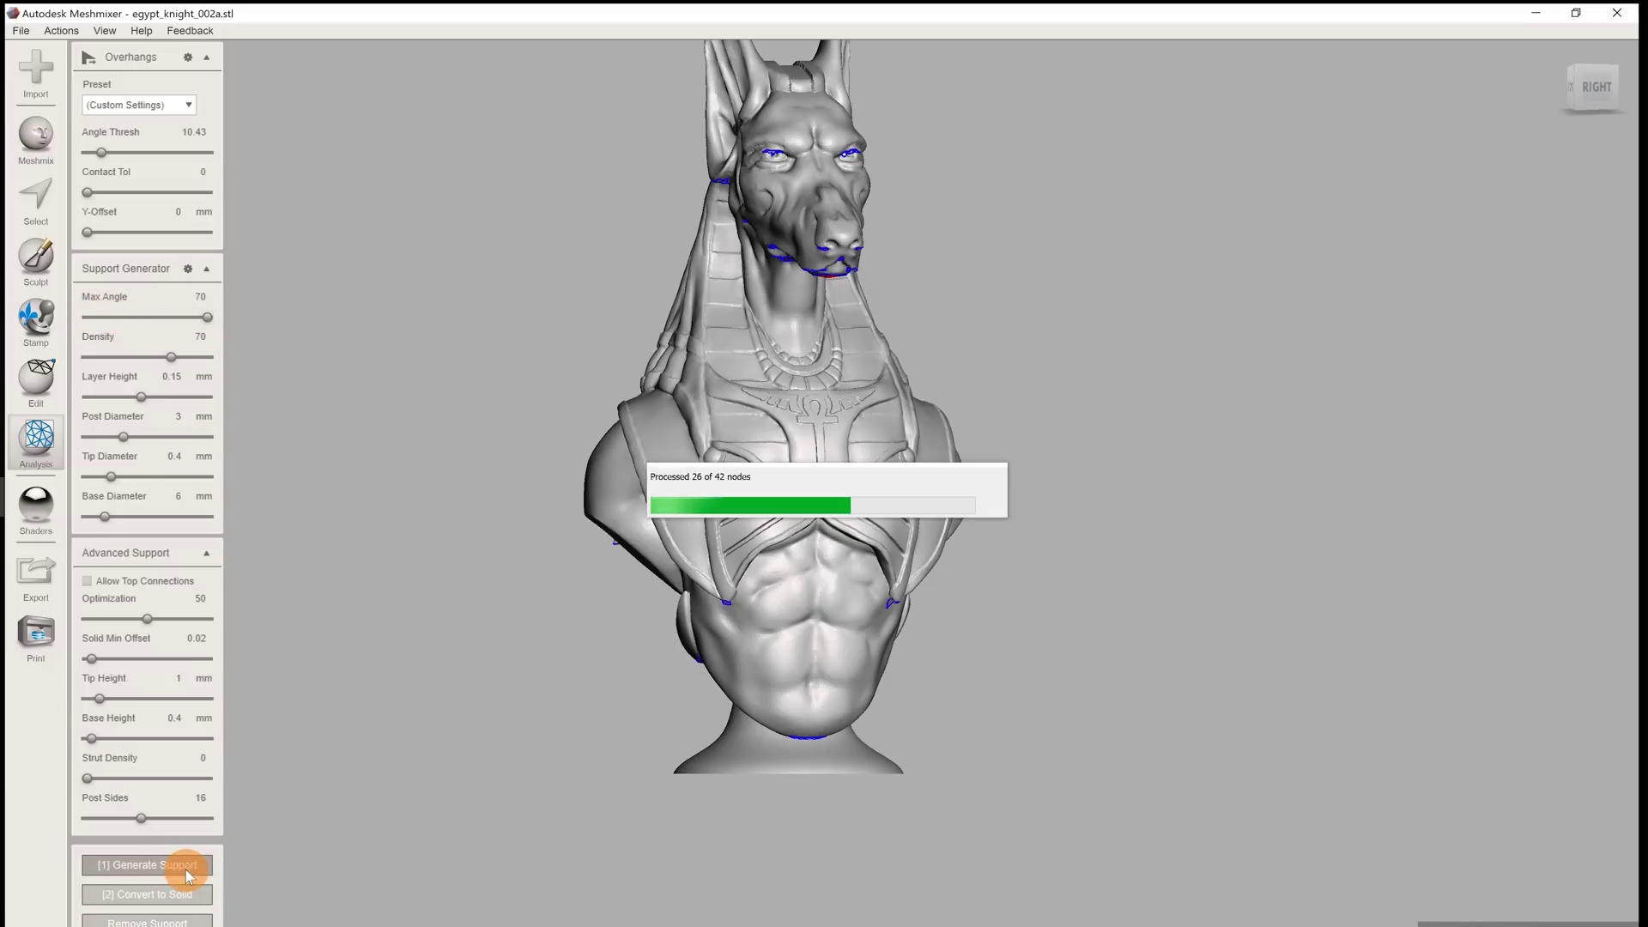
right_drag(541, 697, 494, 673)
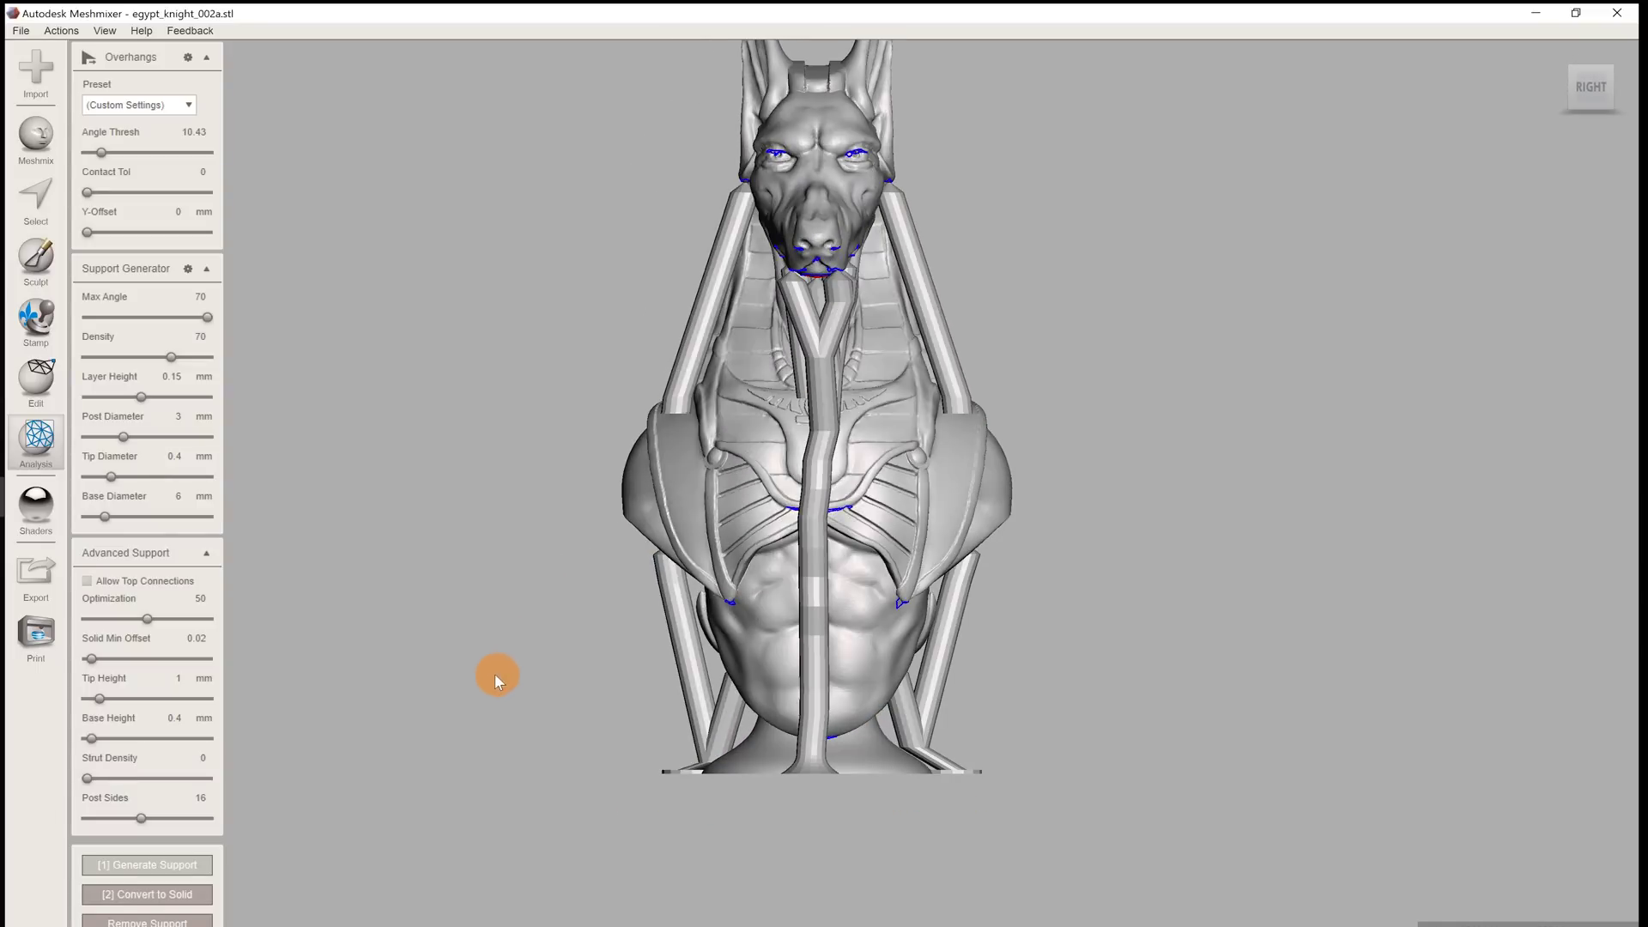
drag(183, 305, 147, 316)
right_drag(225, 369, 280, 419)
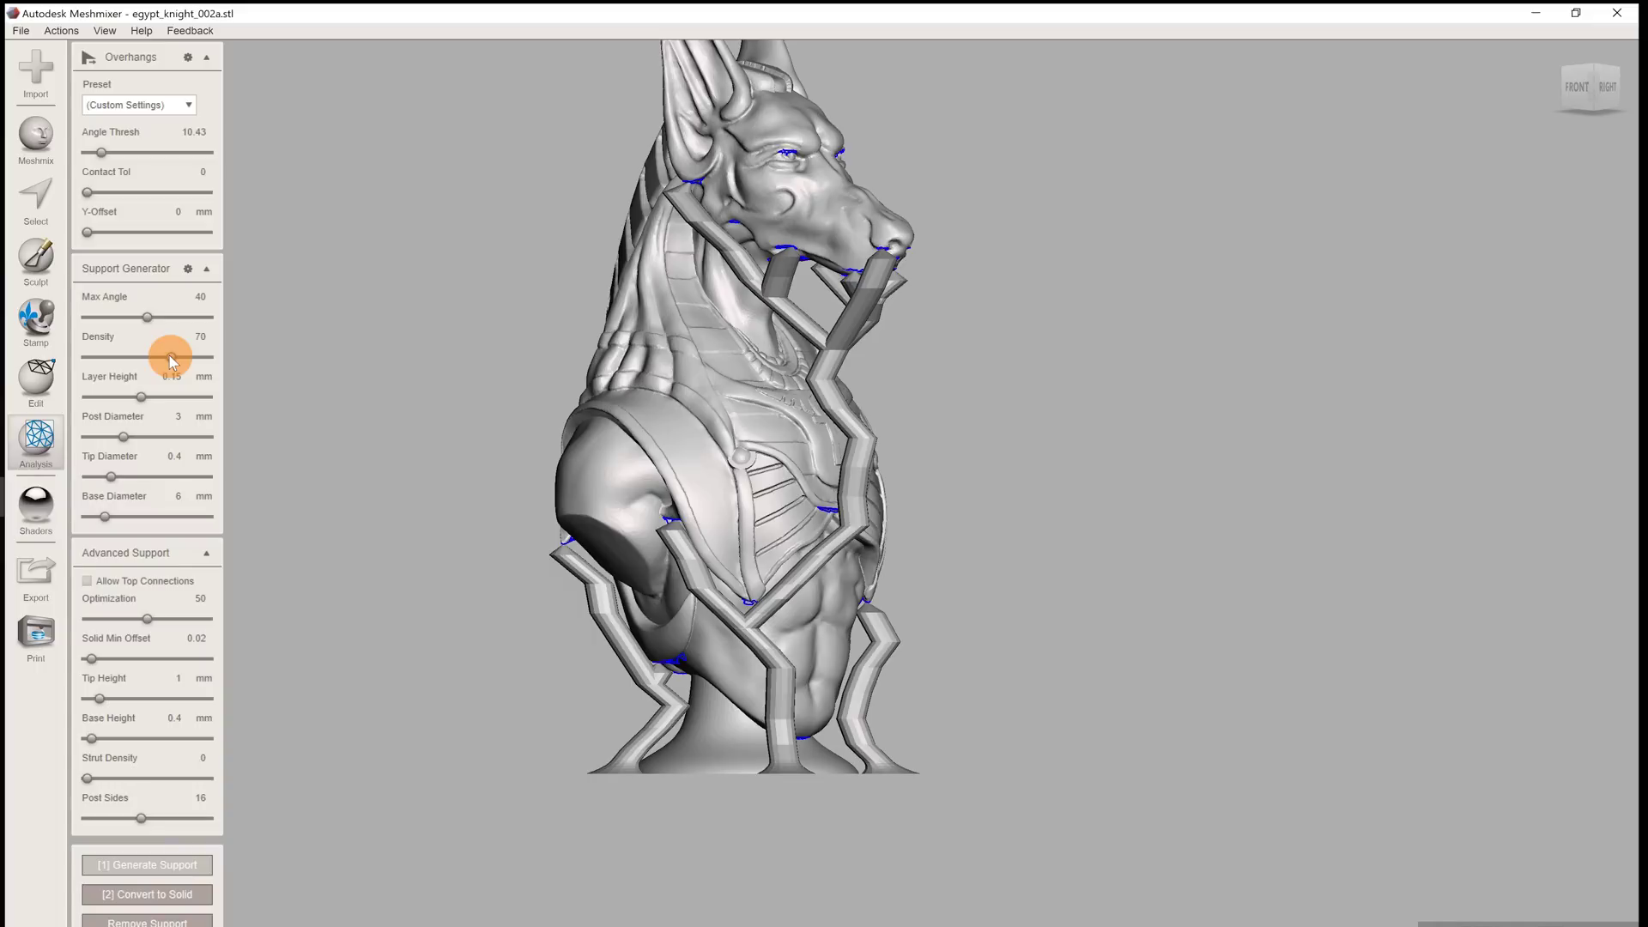
Raise support Density to 97 and regenerate the supports.
drag(171, 356, 203, 357)
click(185, 920)
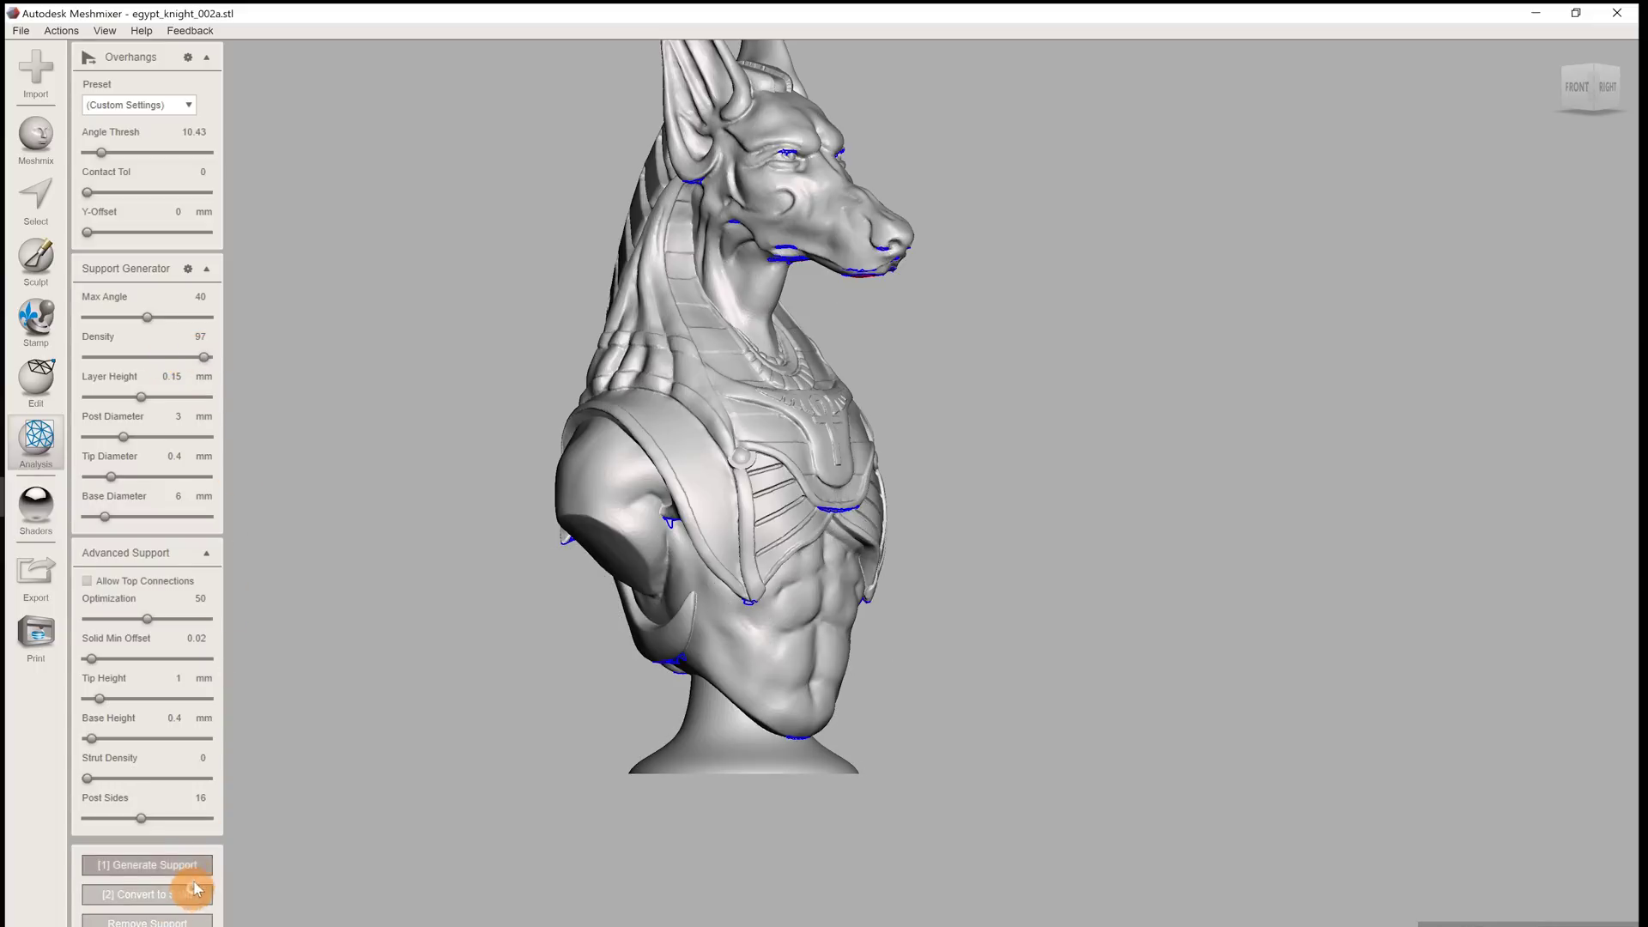
click(192, 865)
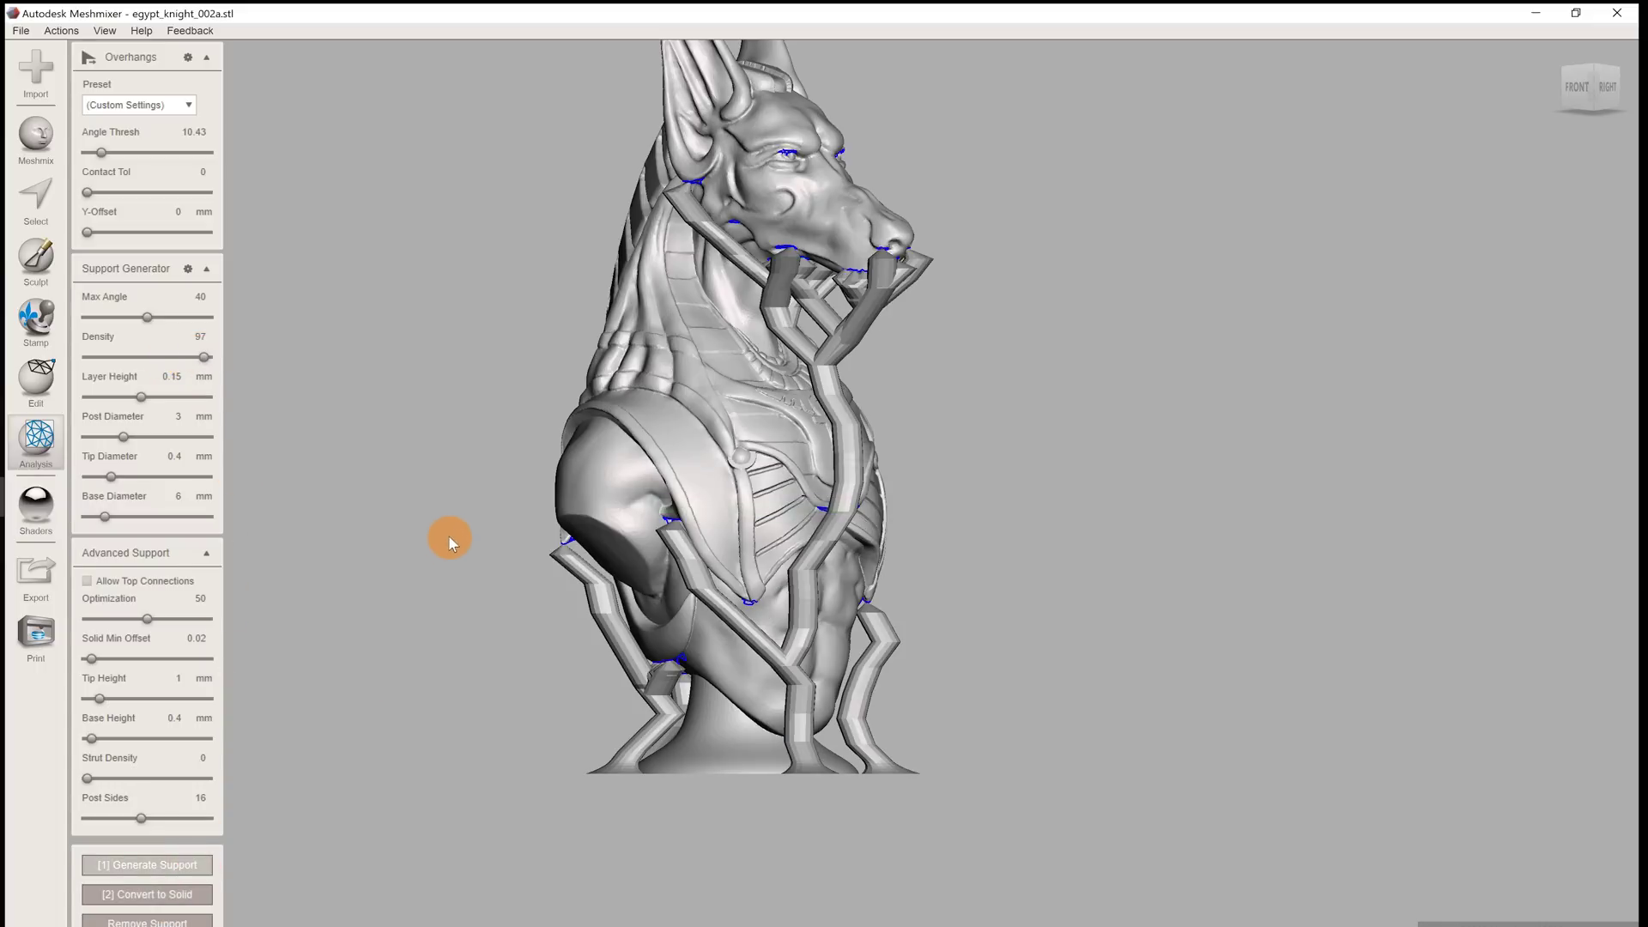
right_drag(448, 539, 591, 546)
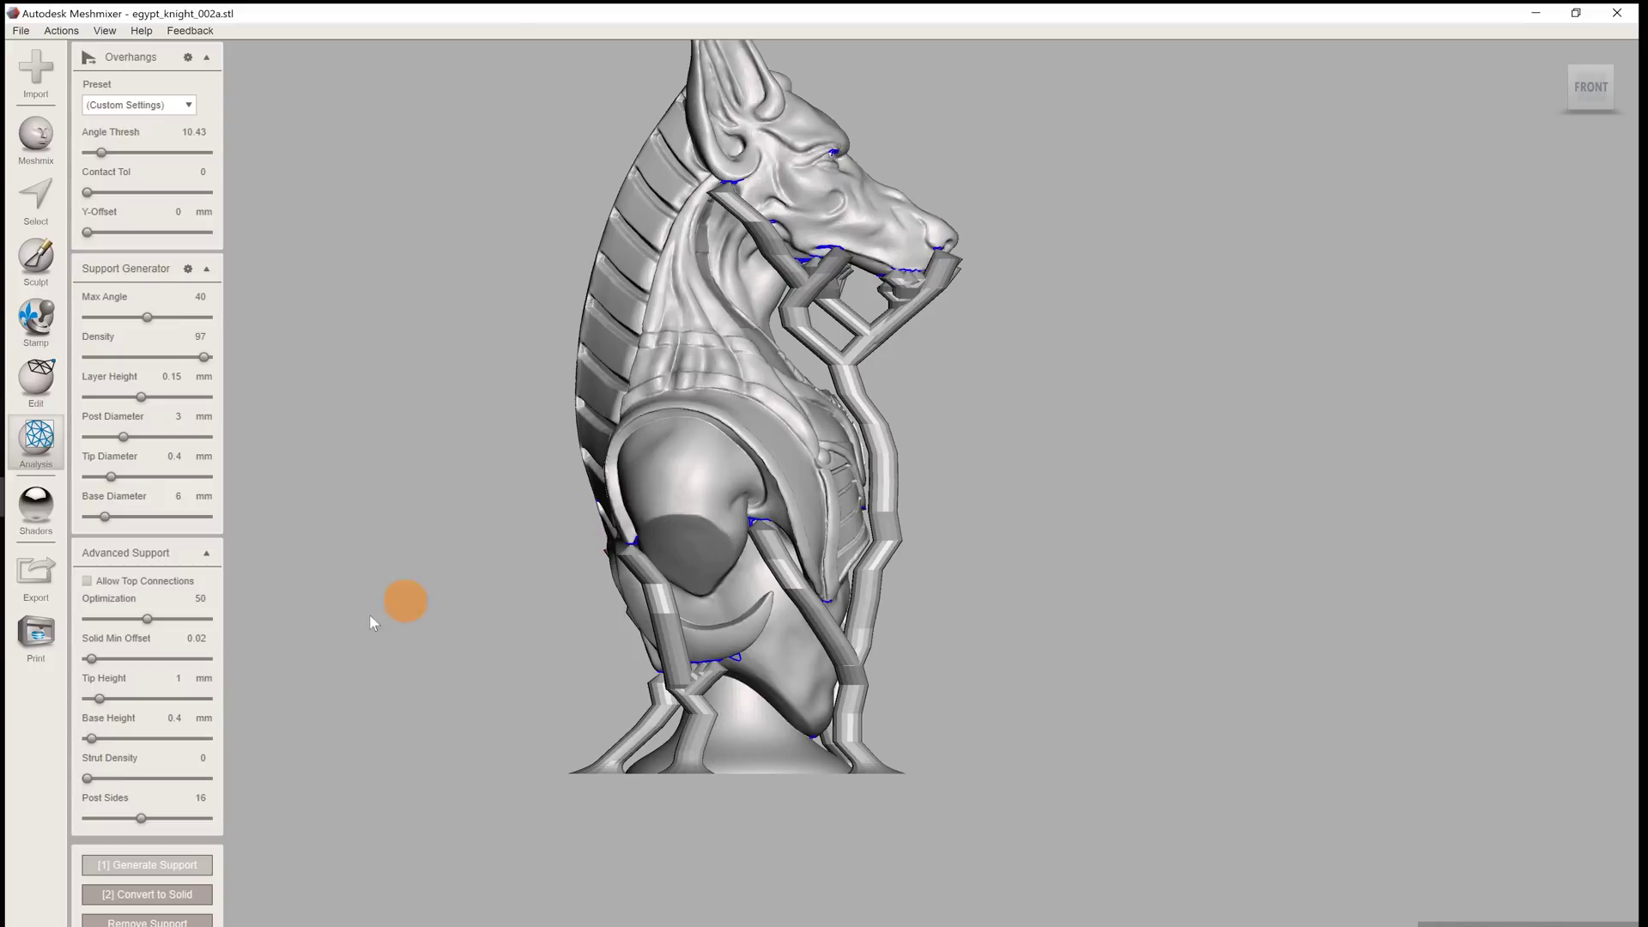
Regenerate the supports with Density 75 and Layer Height 0.025 mm.
click(177, 357)
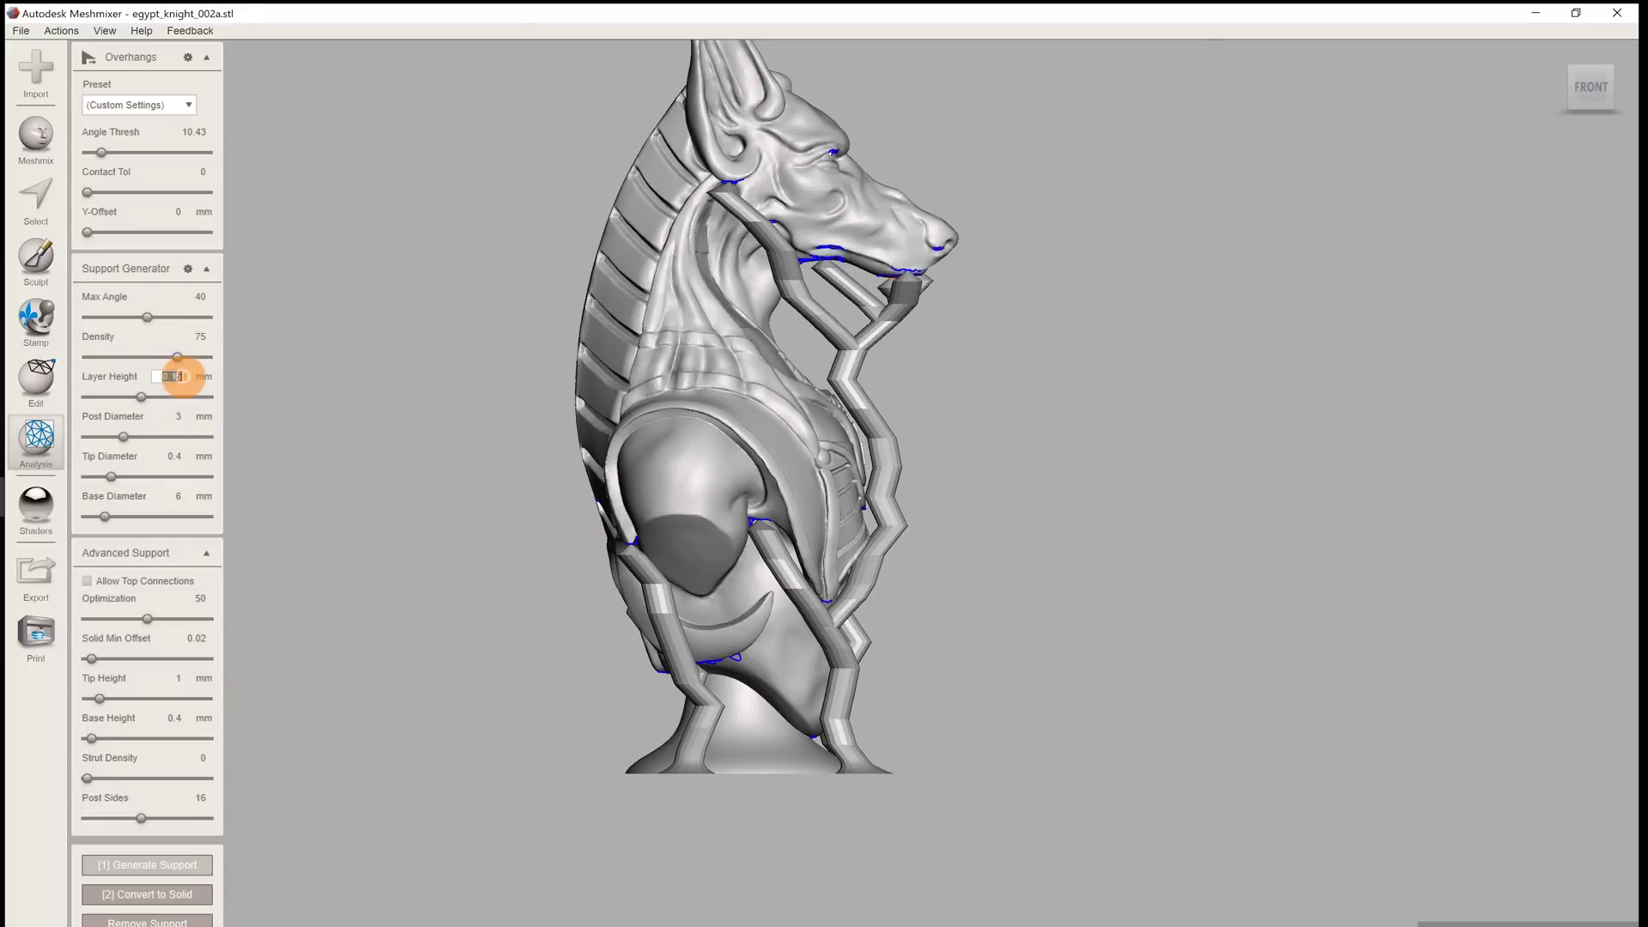
drag(140, 396, 86, 397)
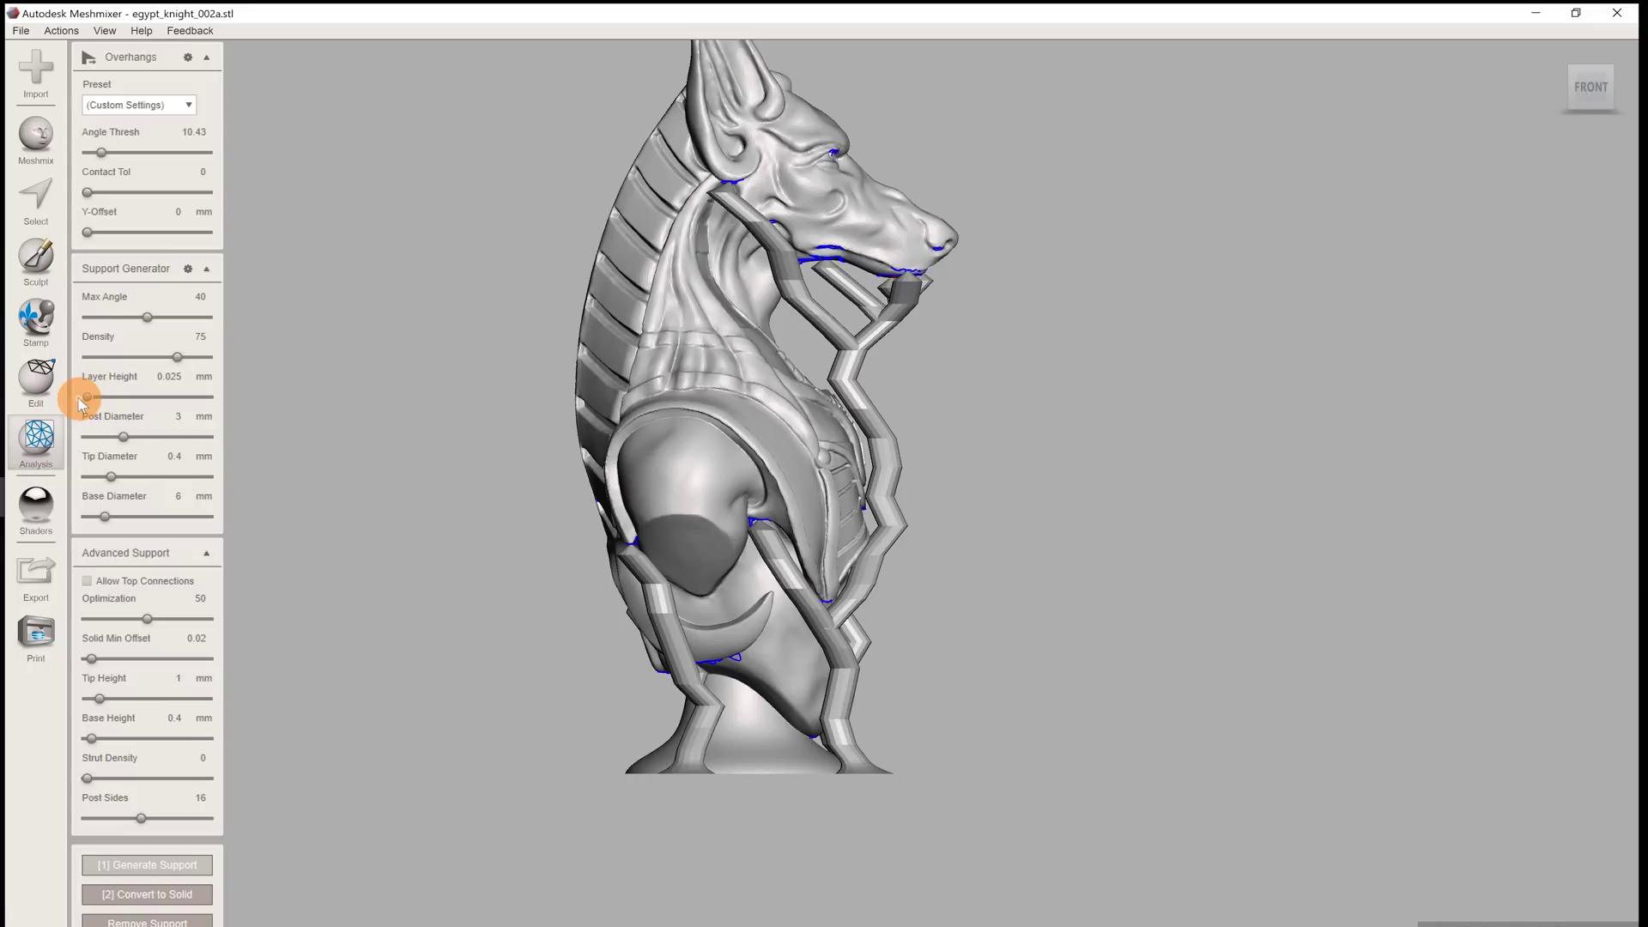
click(197, 921)
click(196, 868)
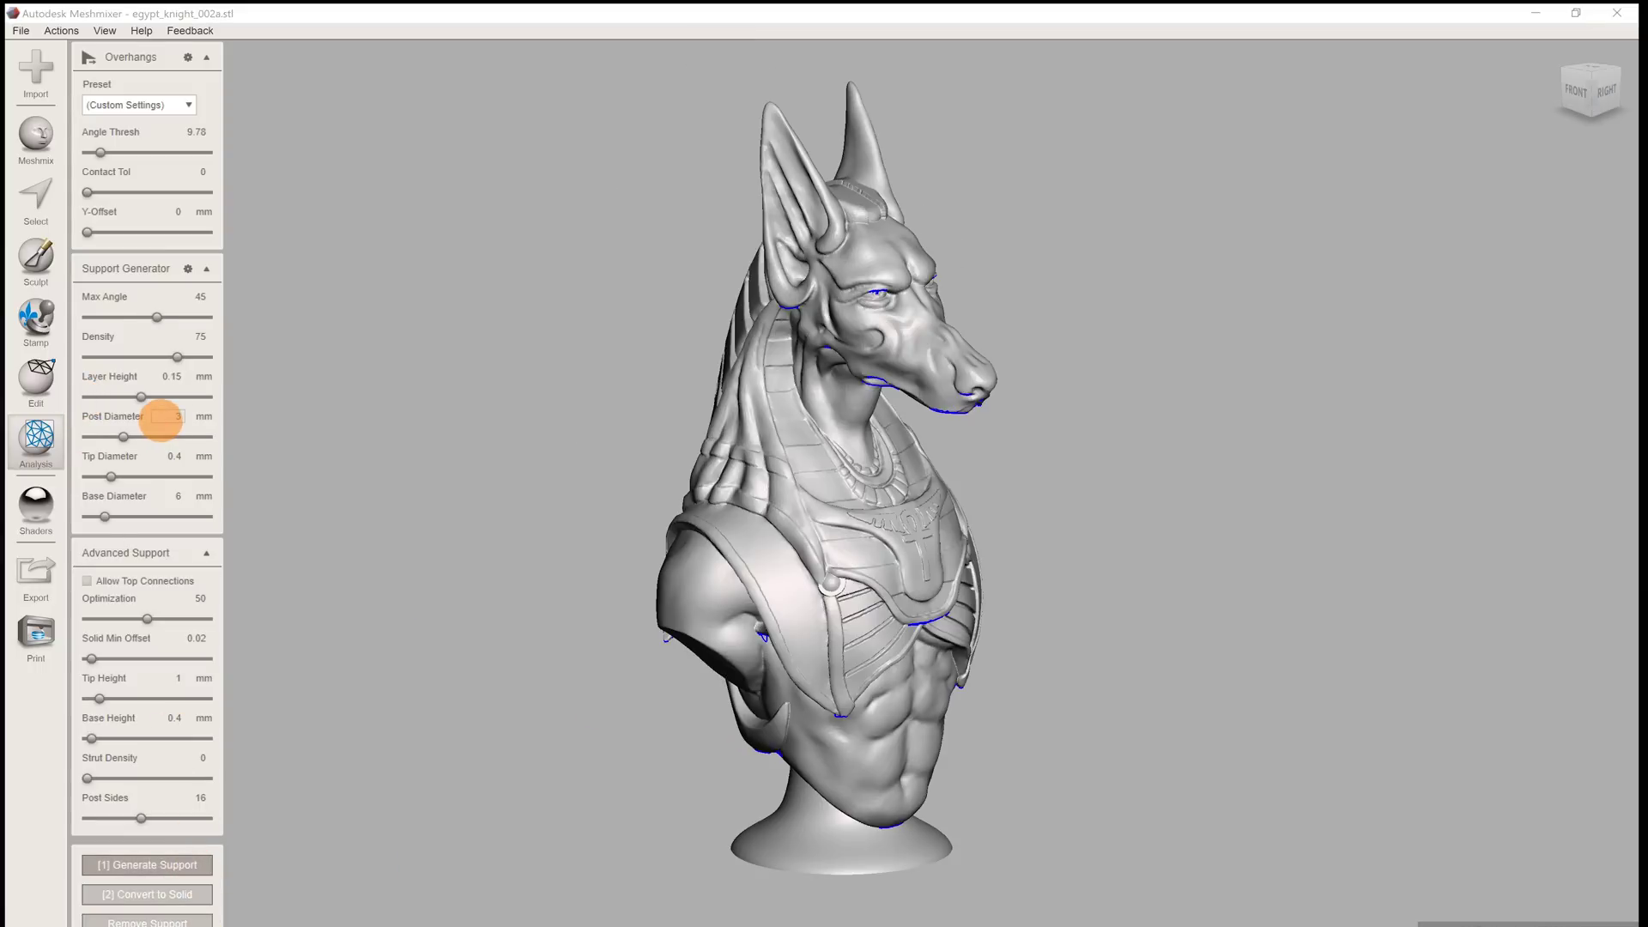
Set Post Diameter to 8 and generate the thicker supports.
click(176, 417)
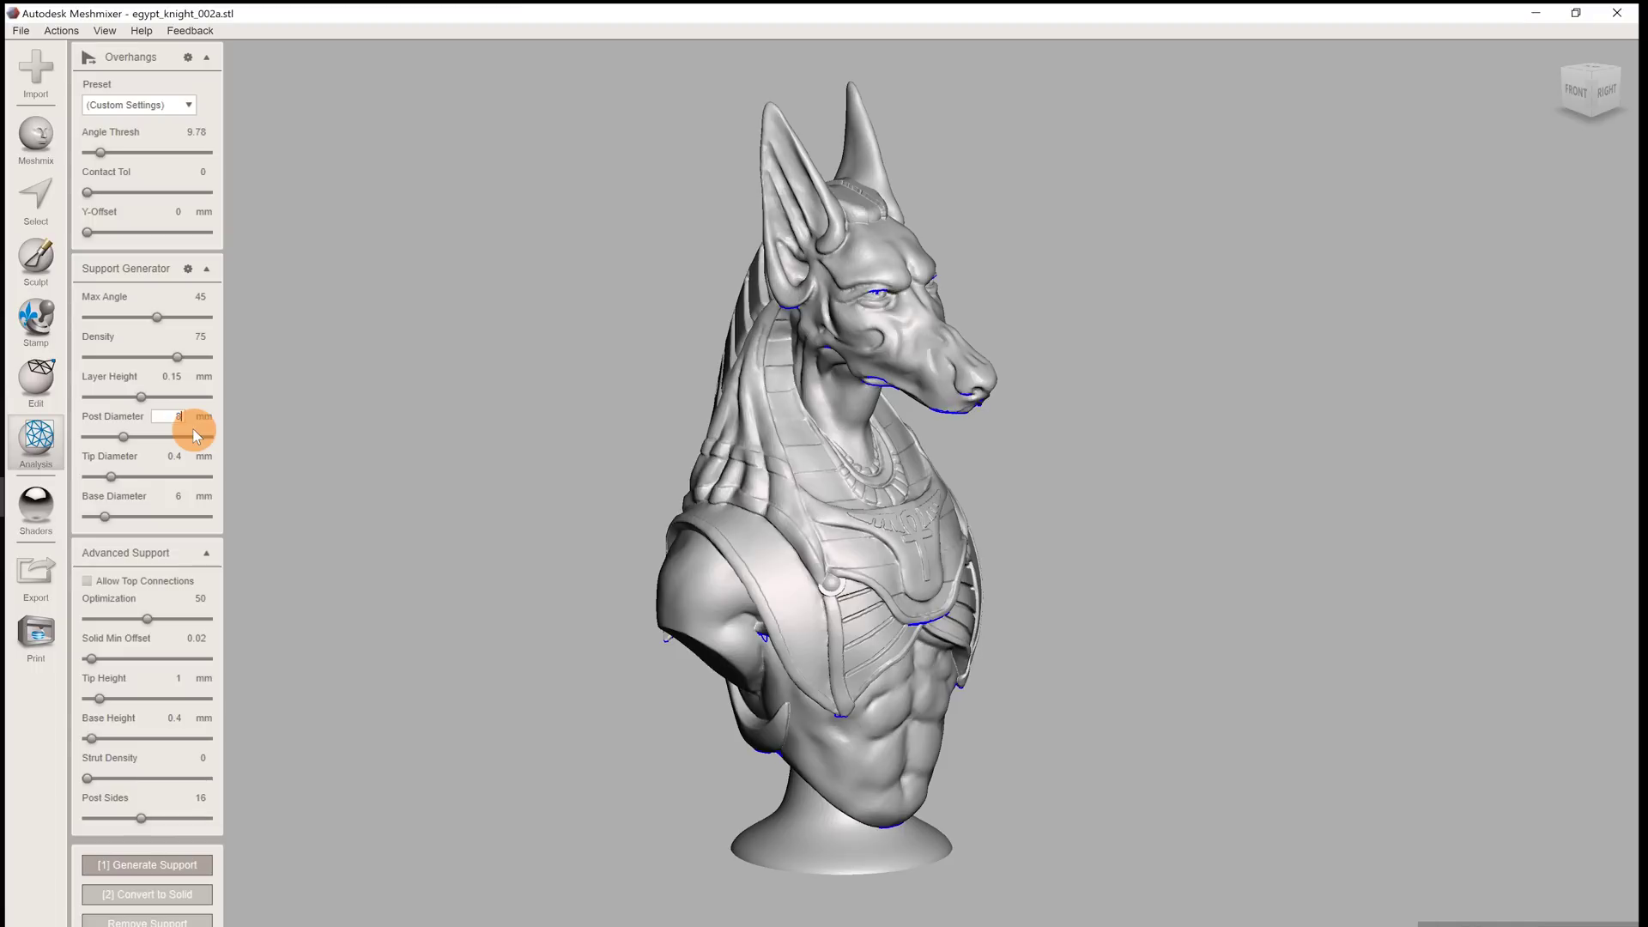
text(8)
key(Return)
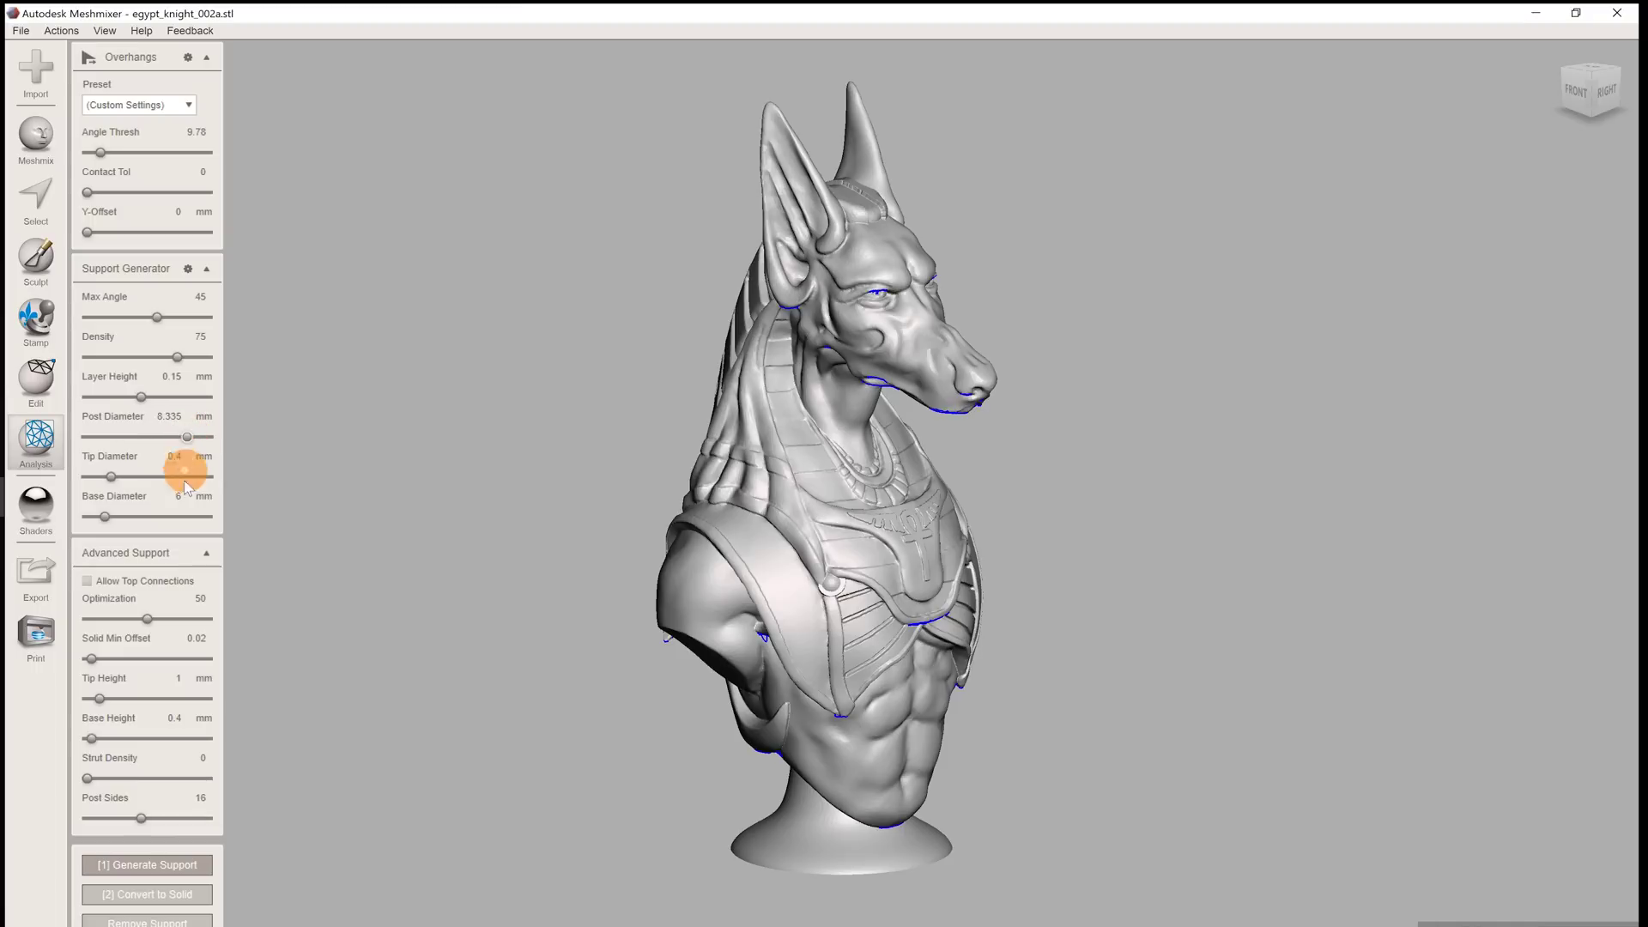
click(179, 863)
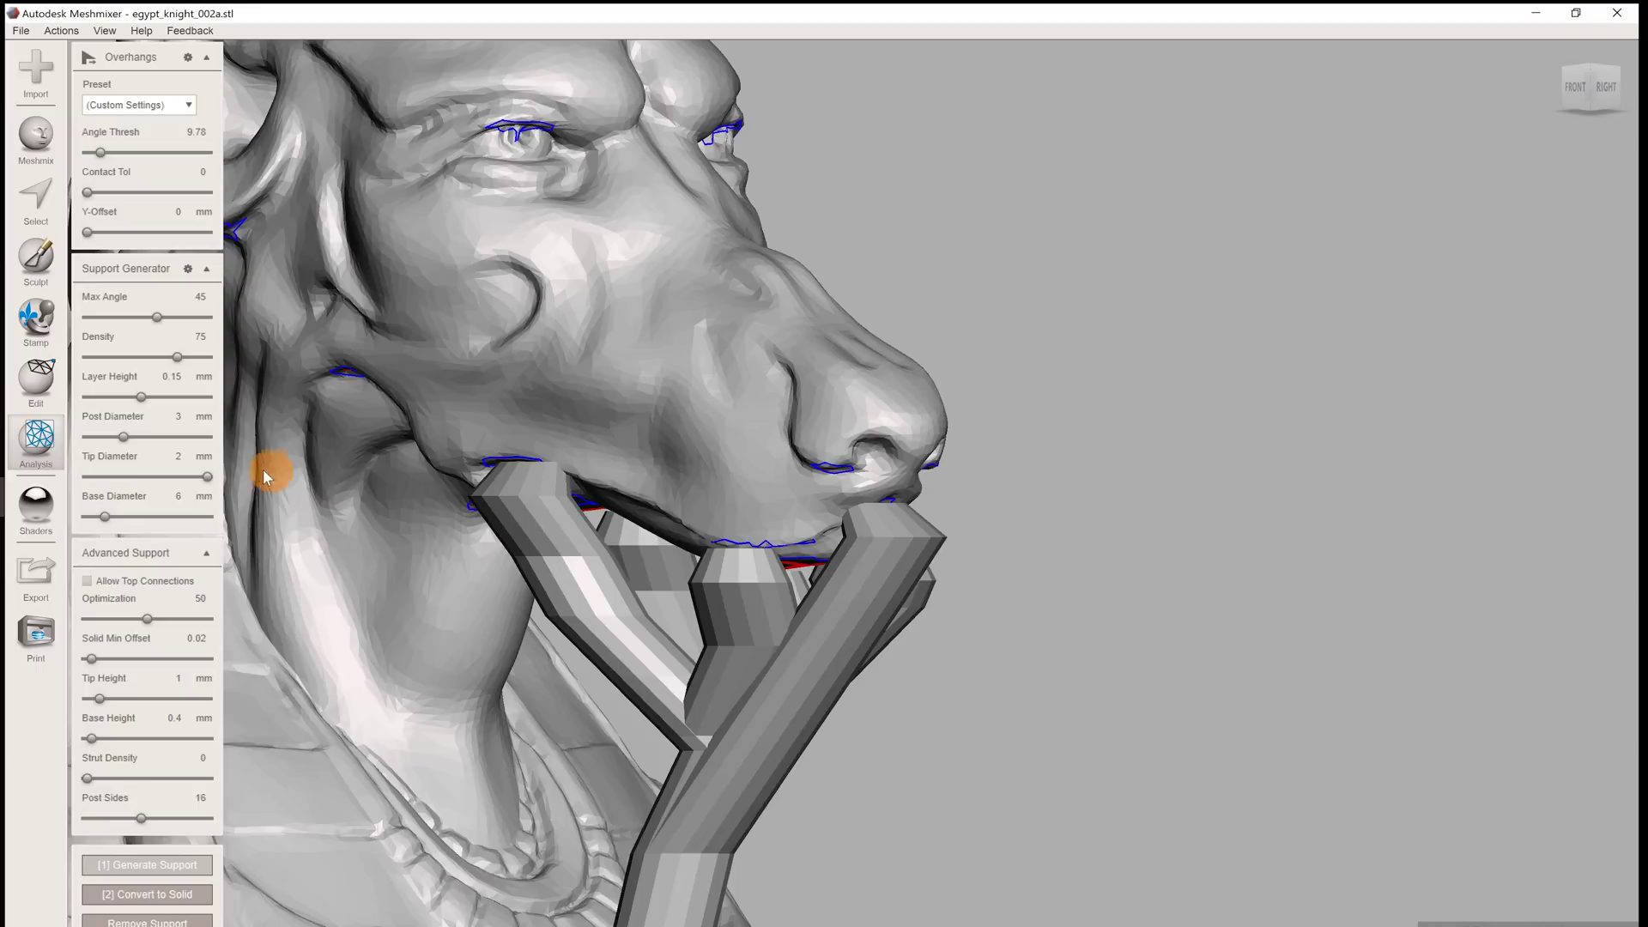
Shrink Tip Diameter to 0.01 mm and regenerate the supports.
drag(207, 478, 88, 477)
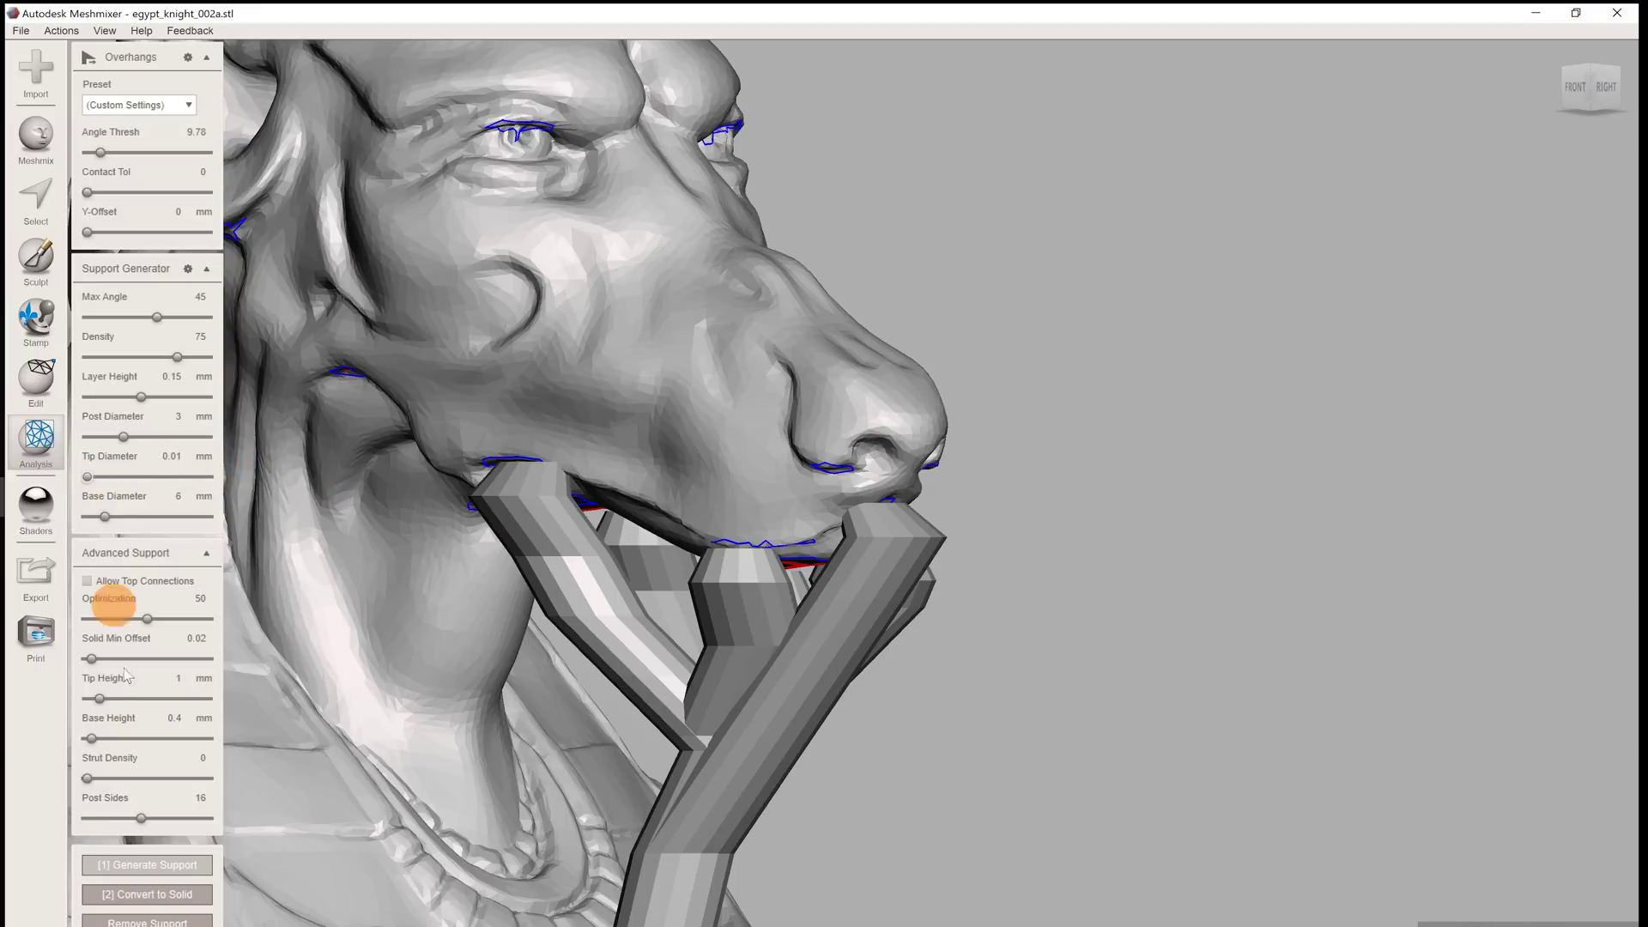
click(161, 923)
click(187, 865)
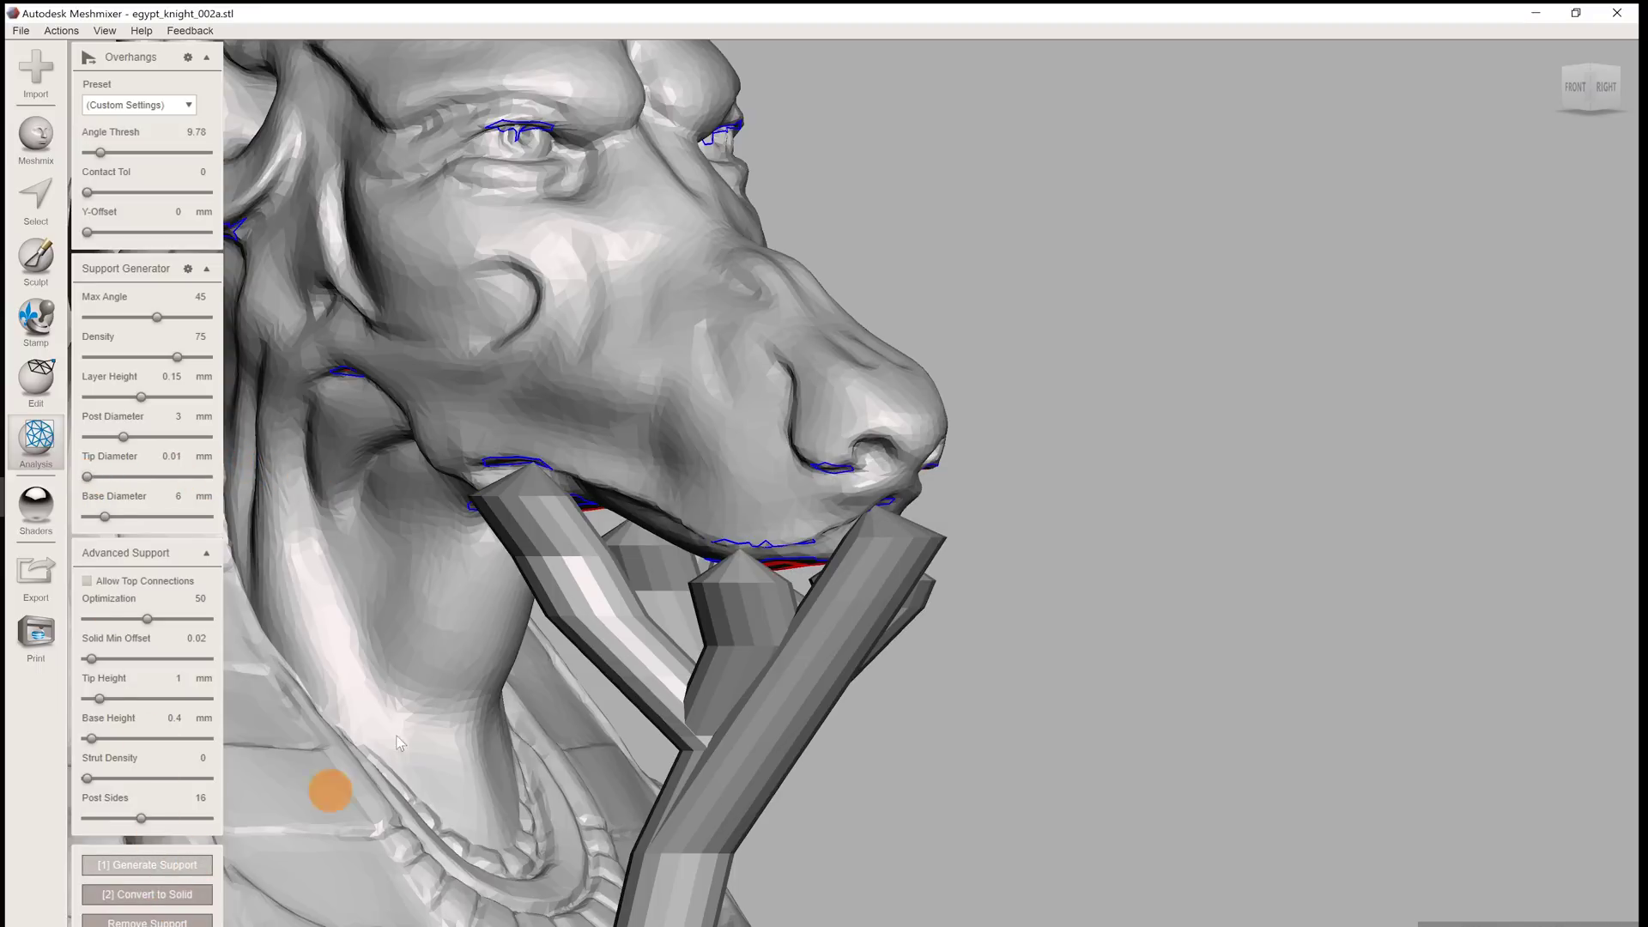
right_drag(324, 790, 585, 496)
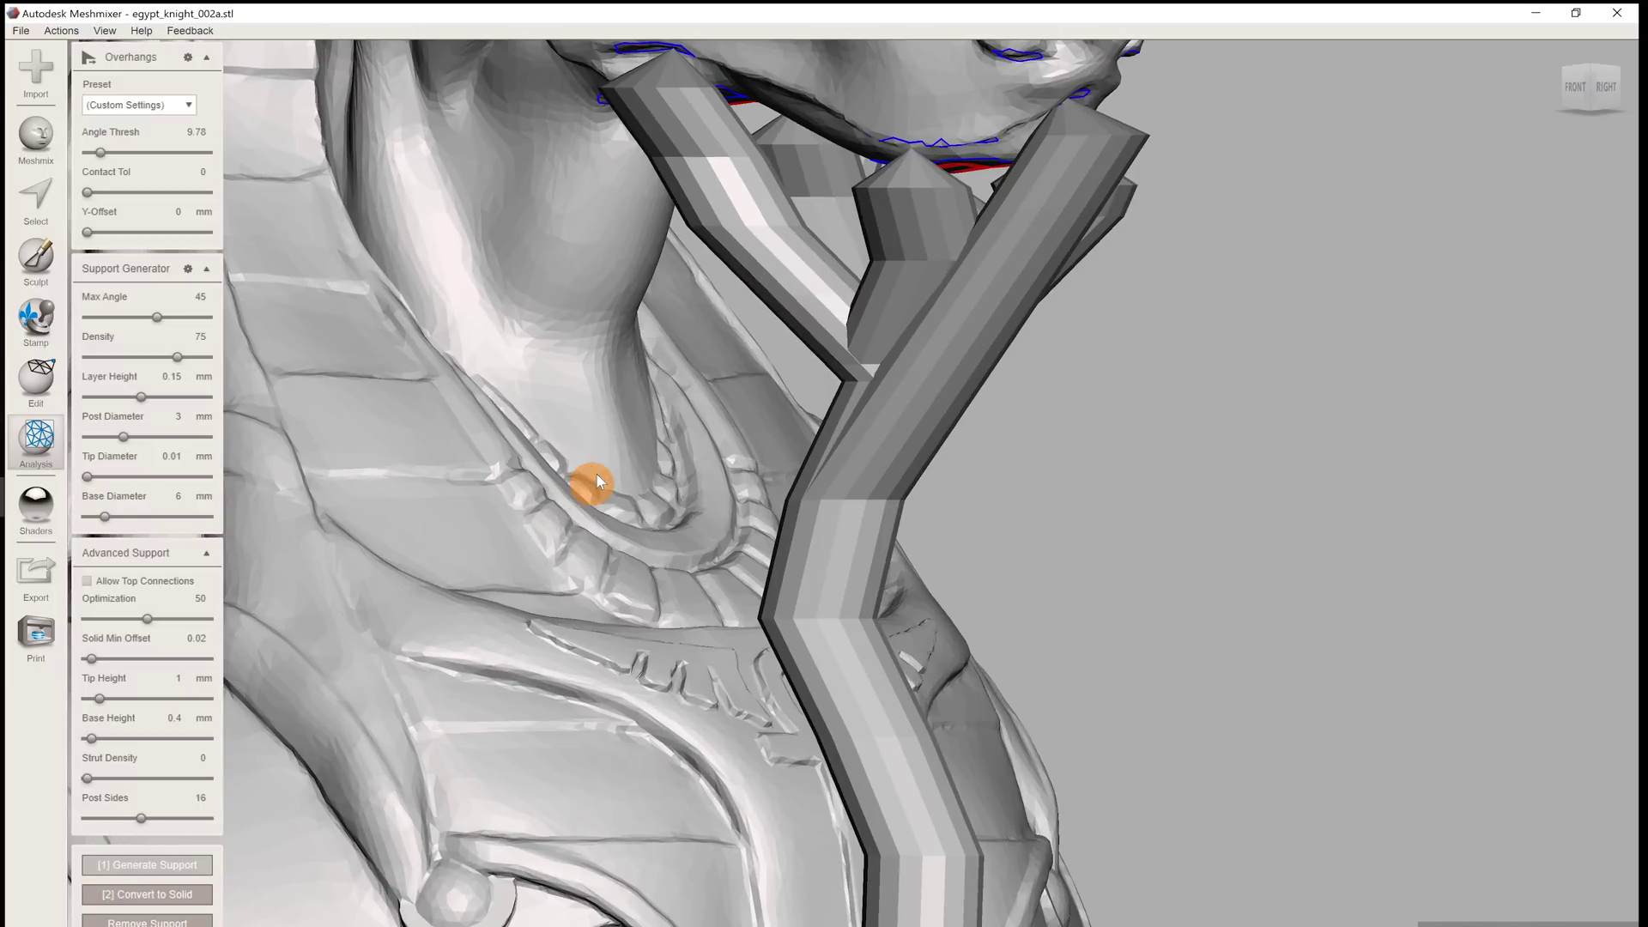
middle_drag(586, 497, 479, 699)
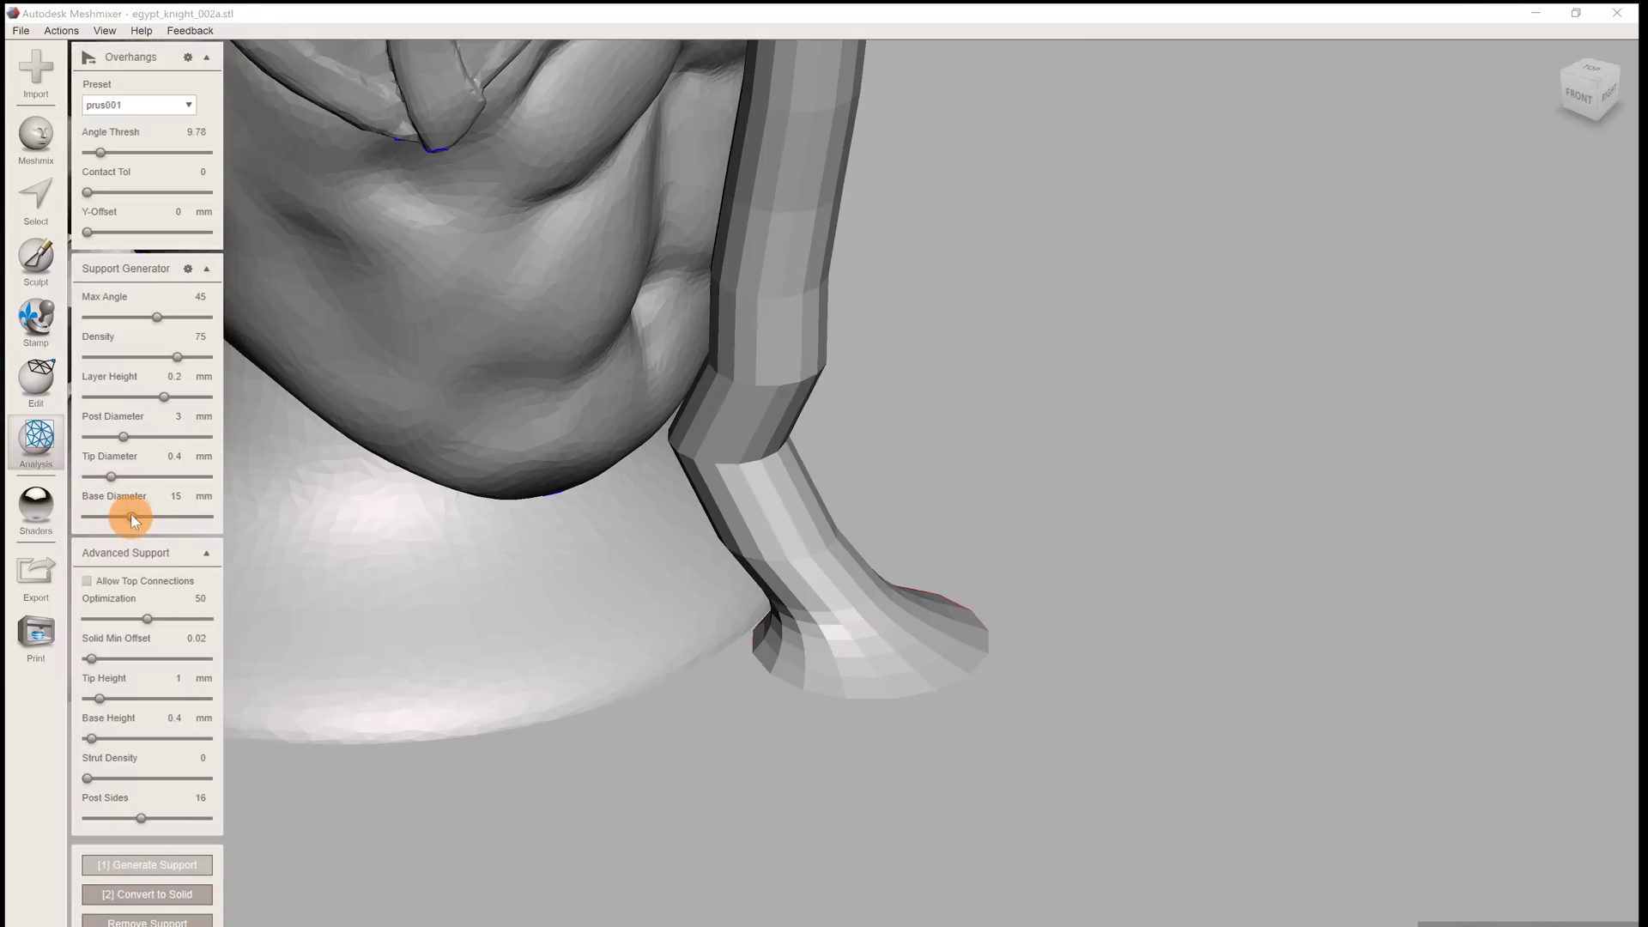
Regenerate supports with a roughly 28 mm base, then with a smaller 7 mm base.
drag(130, 513, 172, 516)
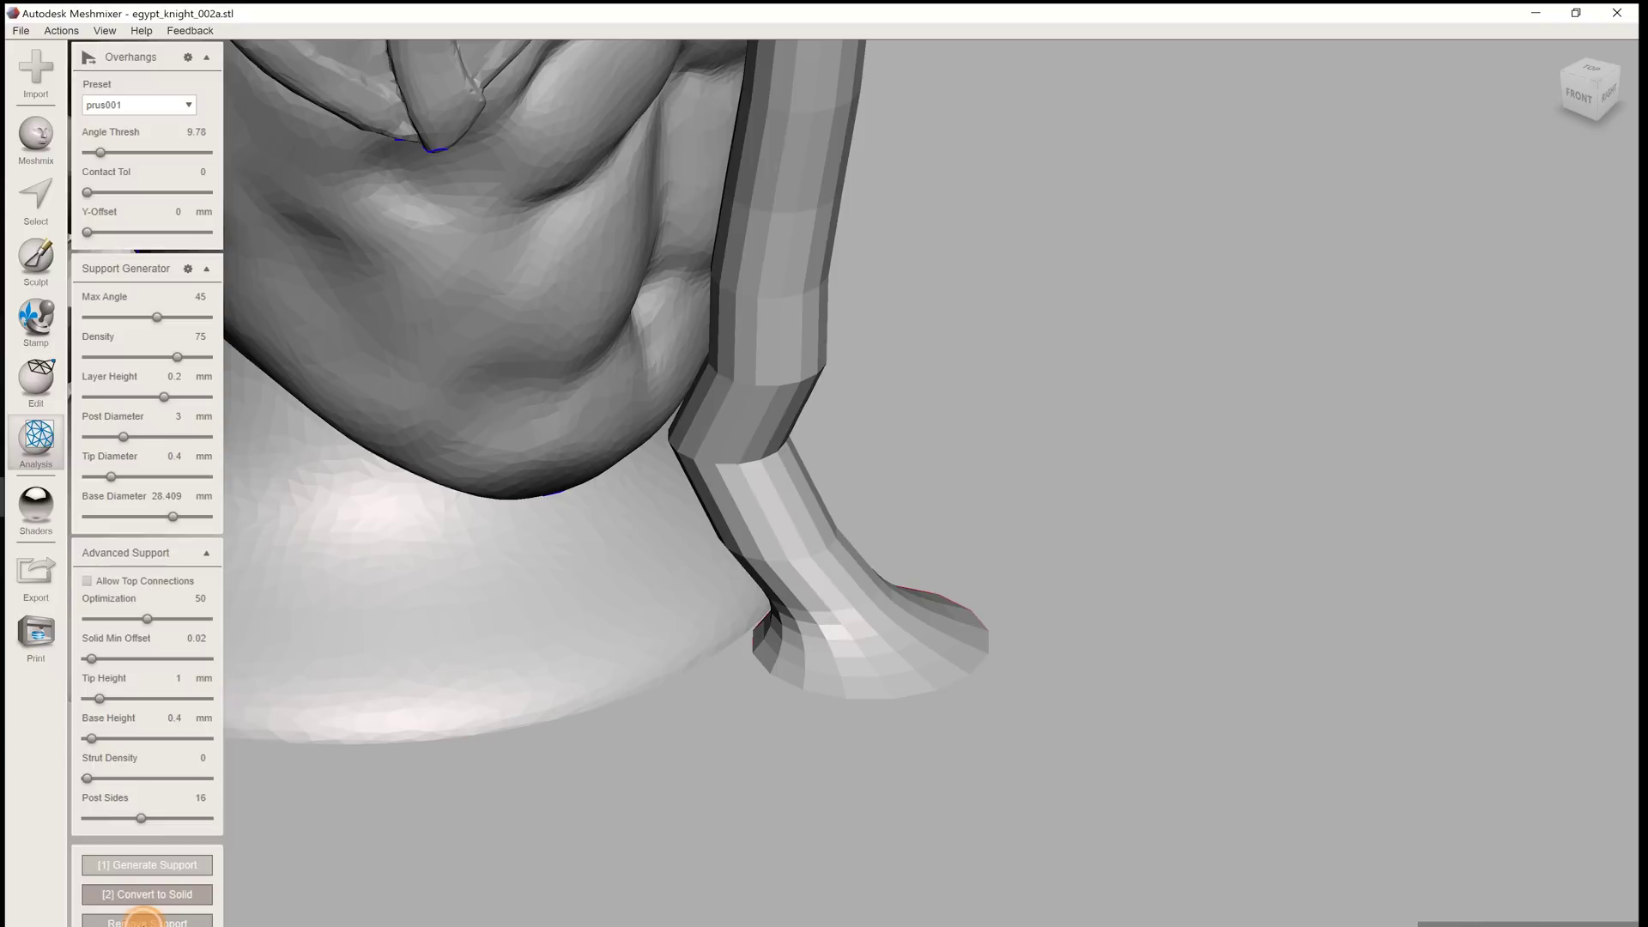
click(151, 920)
click(163, 867)
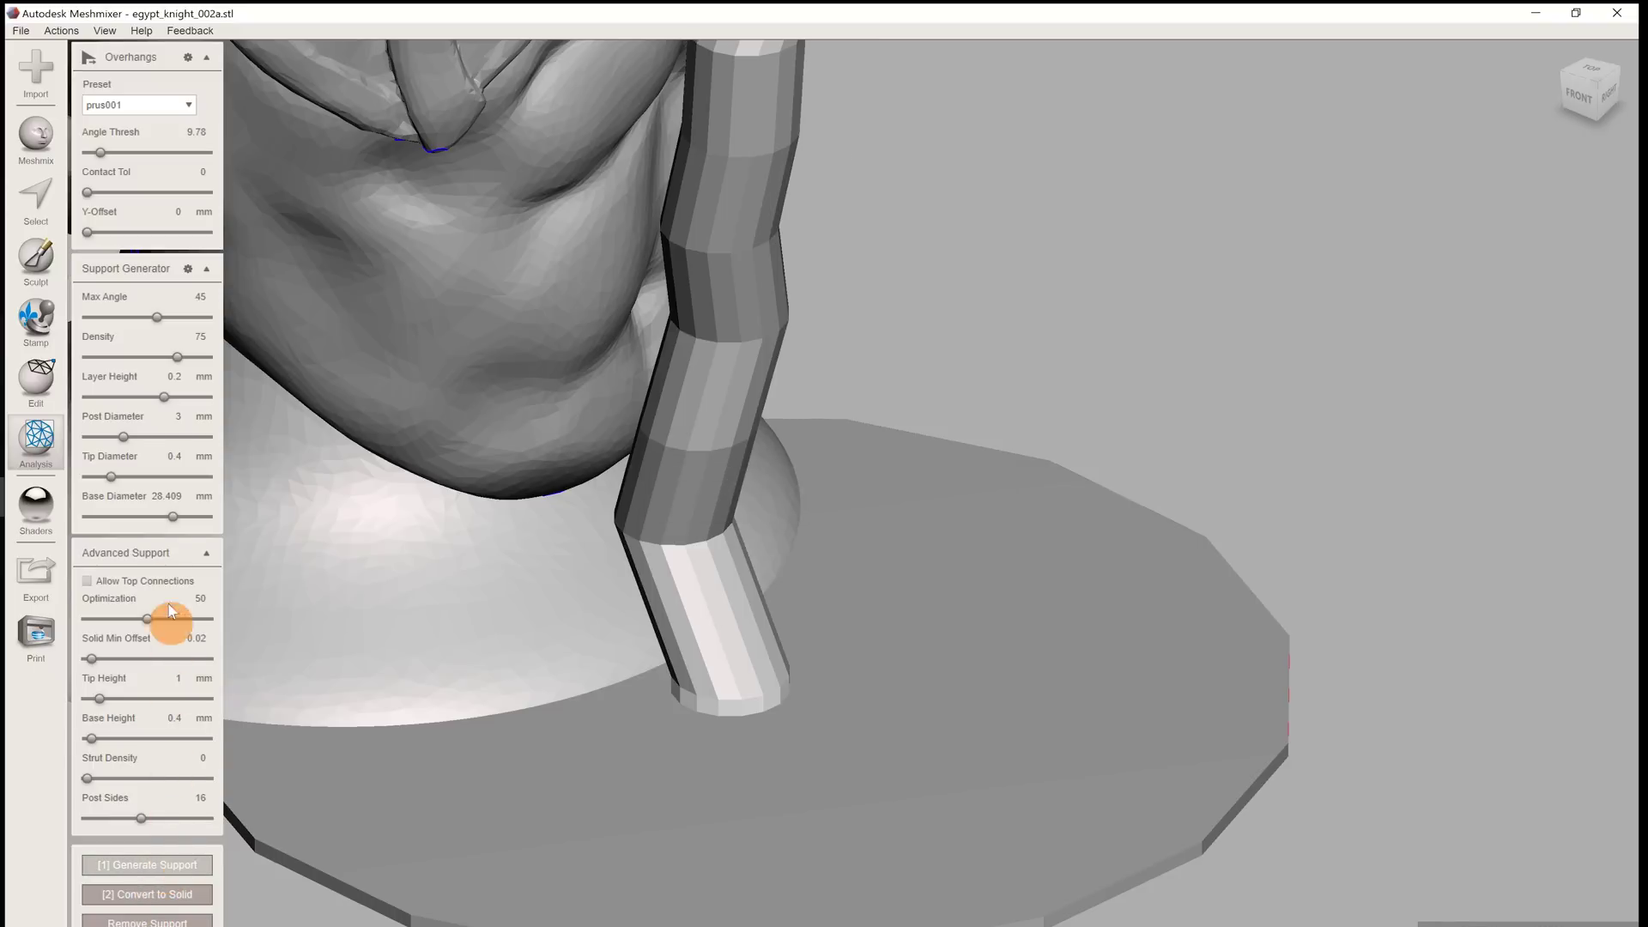
drag(173, 515, 107, 516)
click(156, 867)
scroll(287, 632, down, 3)
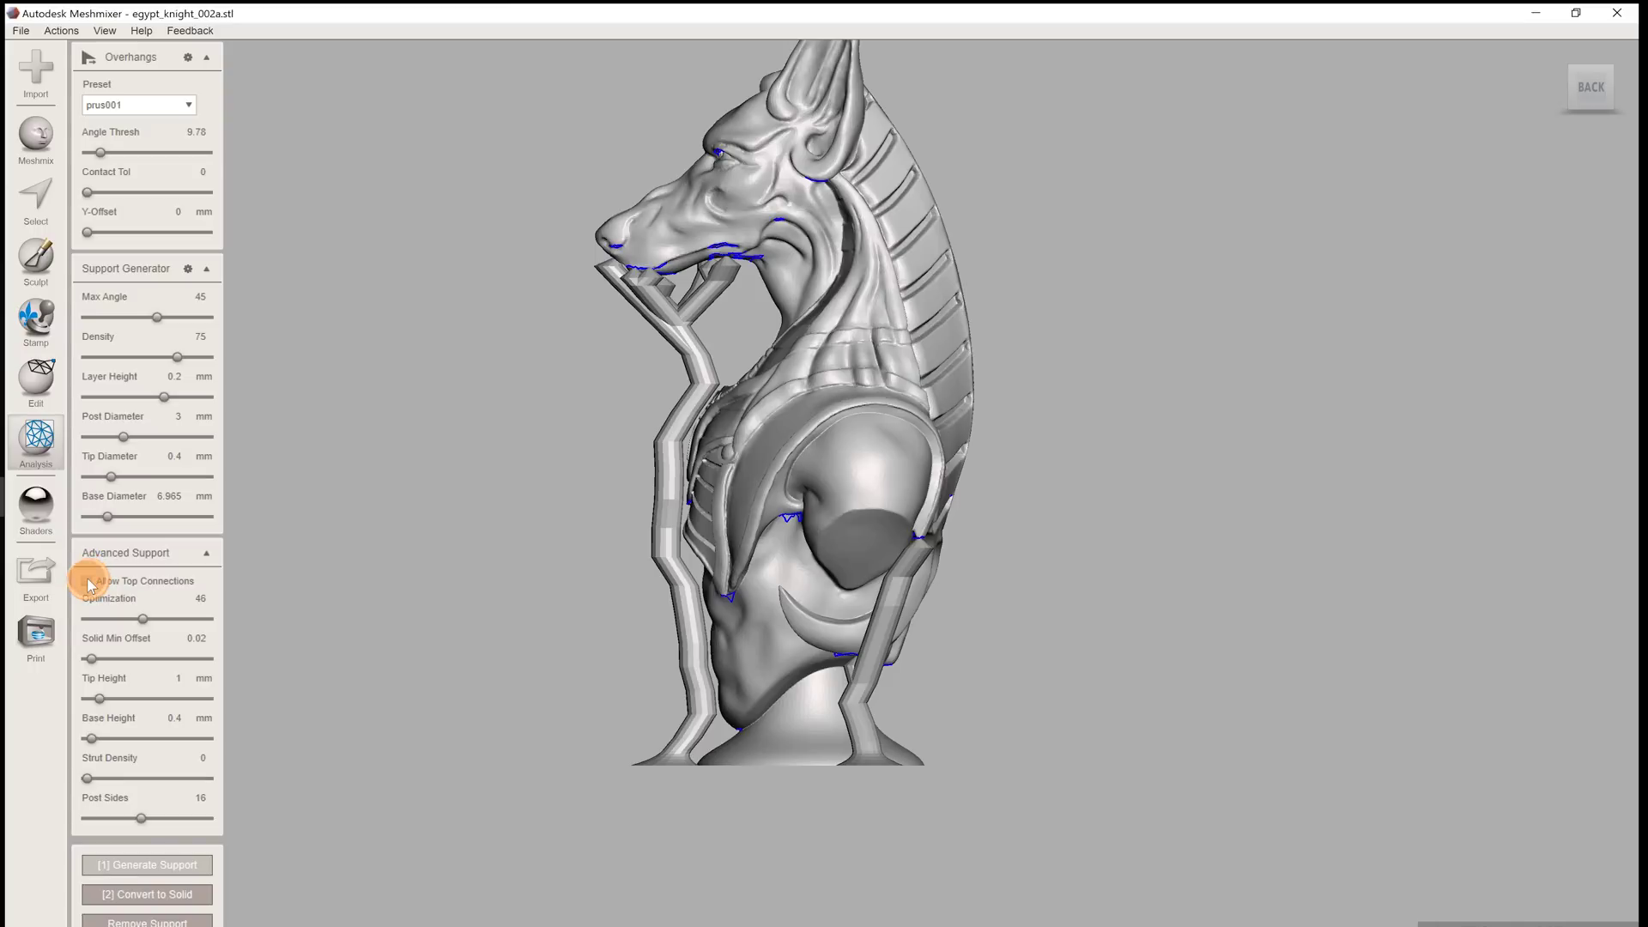
Remove the old supports and regenerate them with Strut Density 22 and 32 post sides.
click(164, 897)
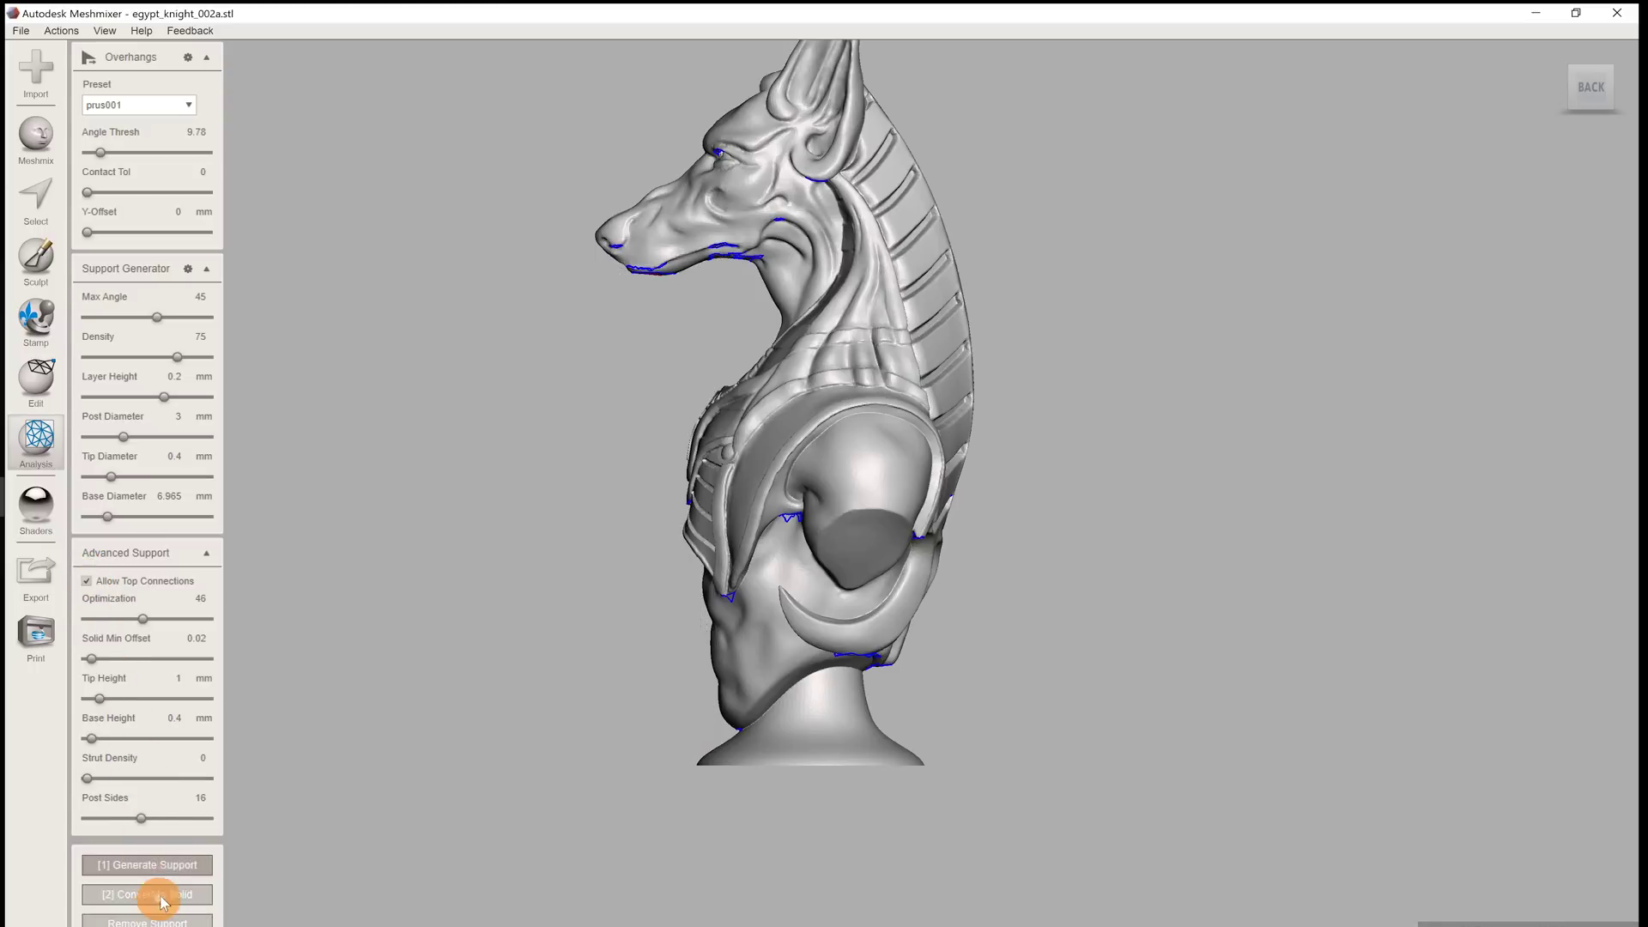
click(181, 872)
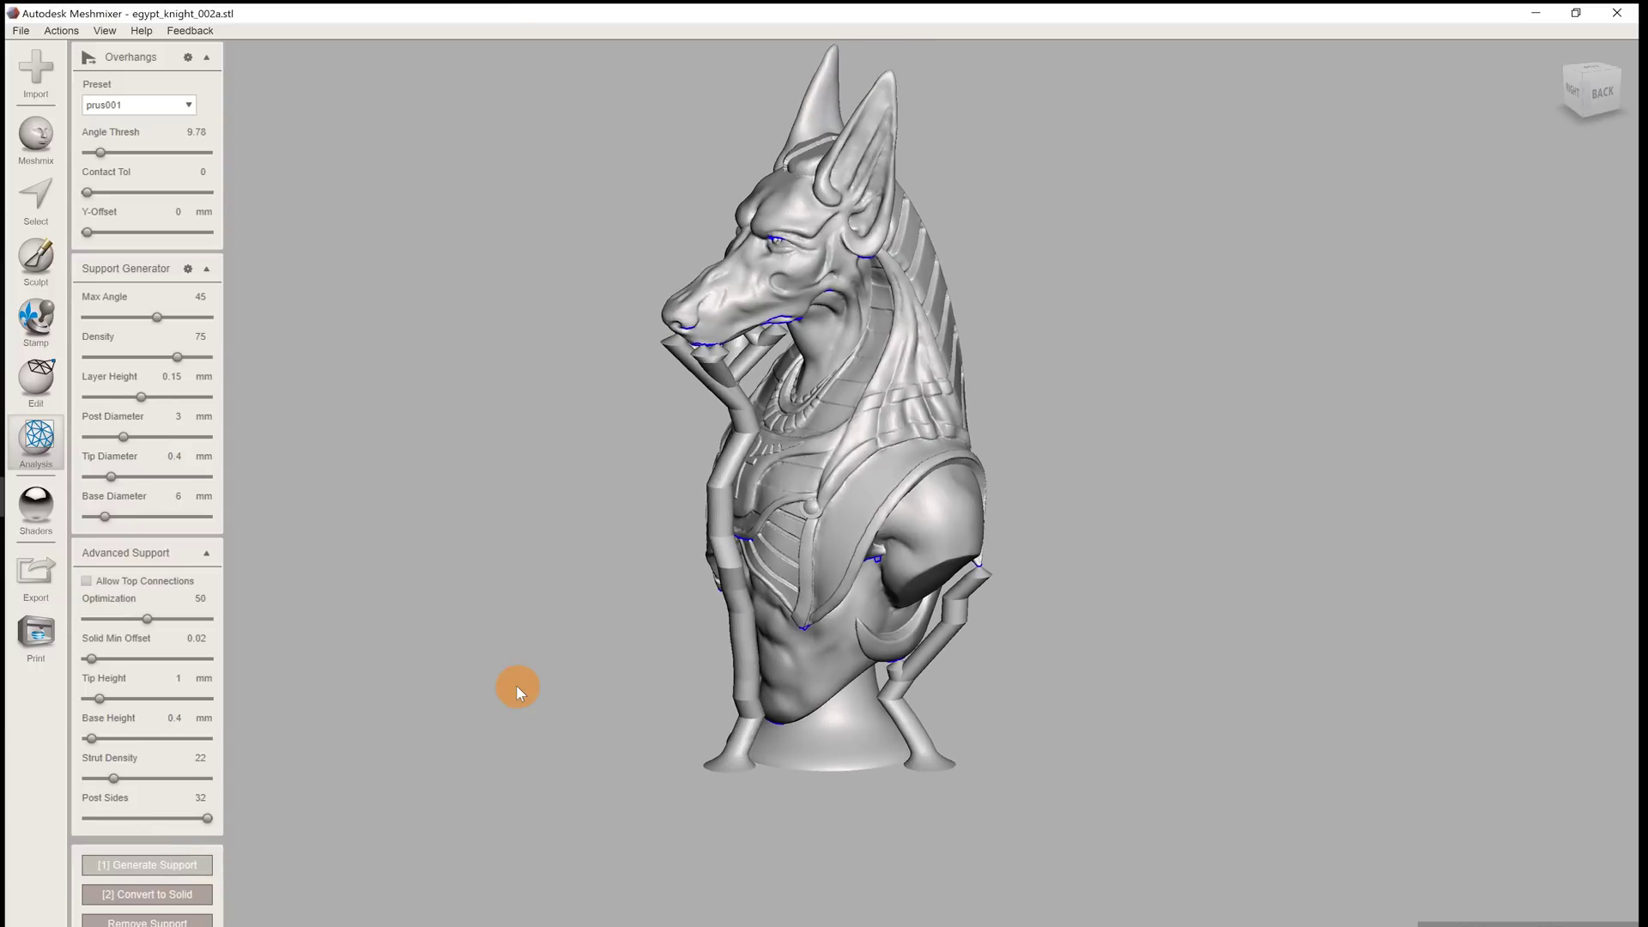
Convert the supports to solid, replacing the existing ones, and separate the model into shells.
click(133, 895)
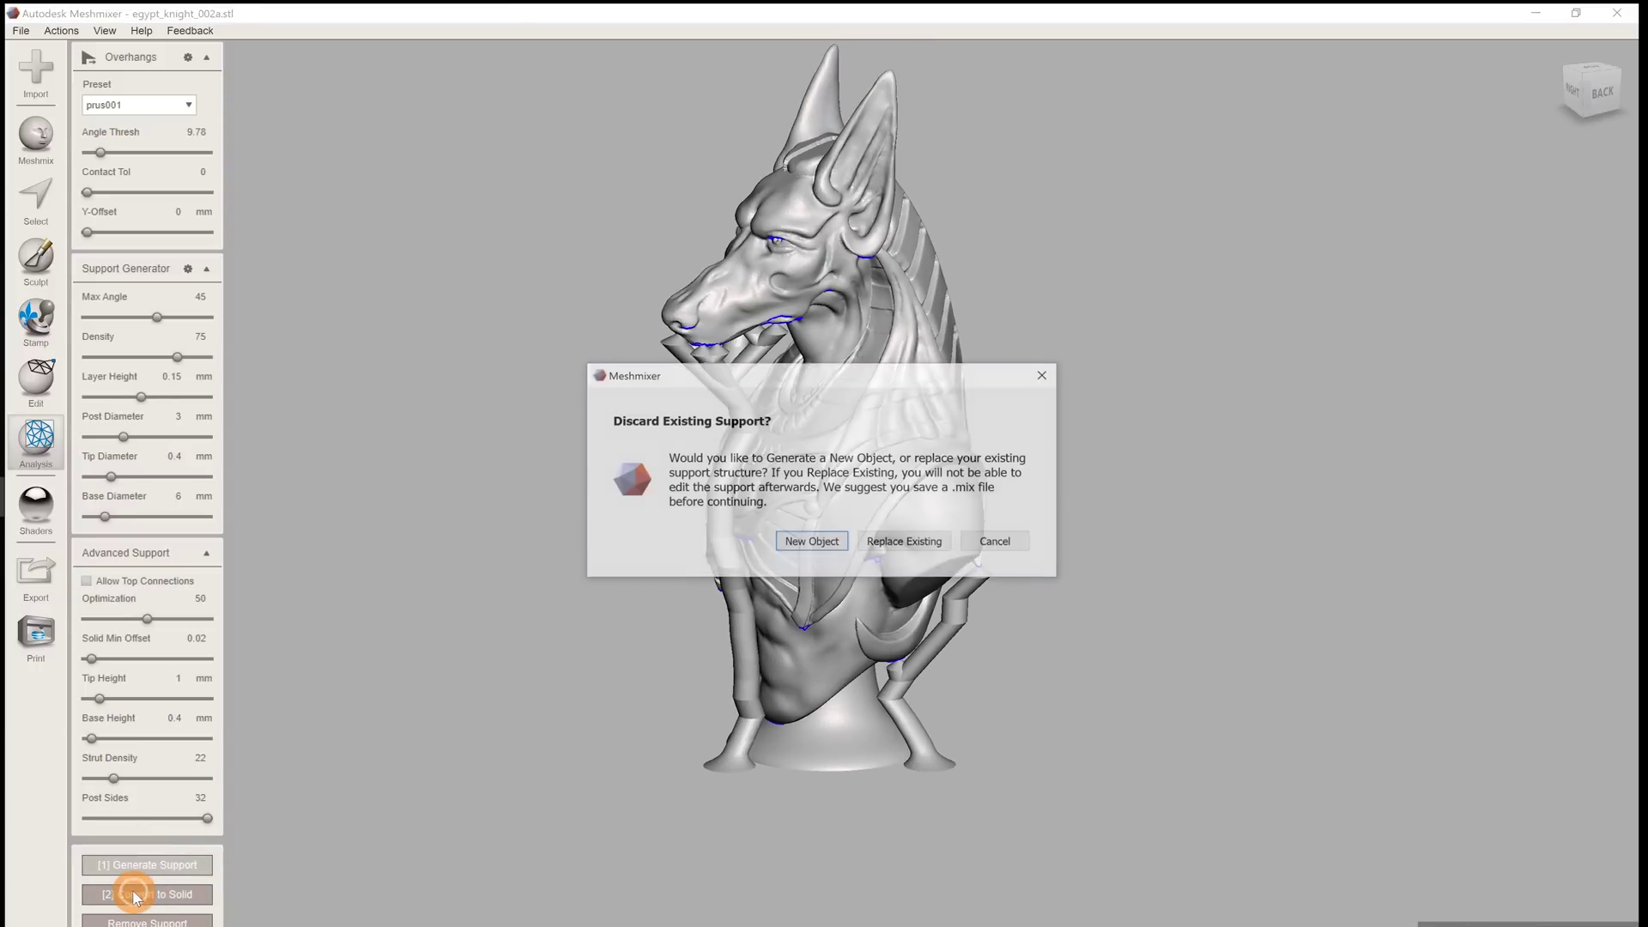
click(940, 542)
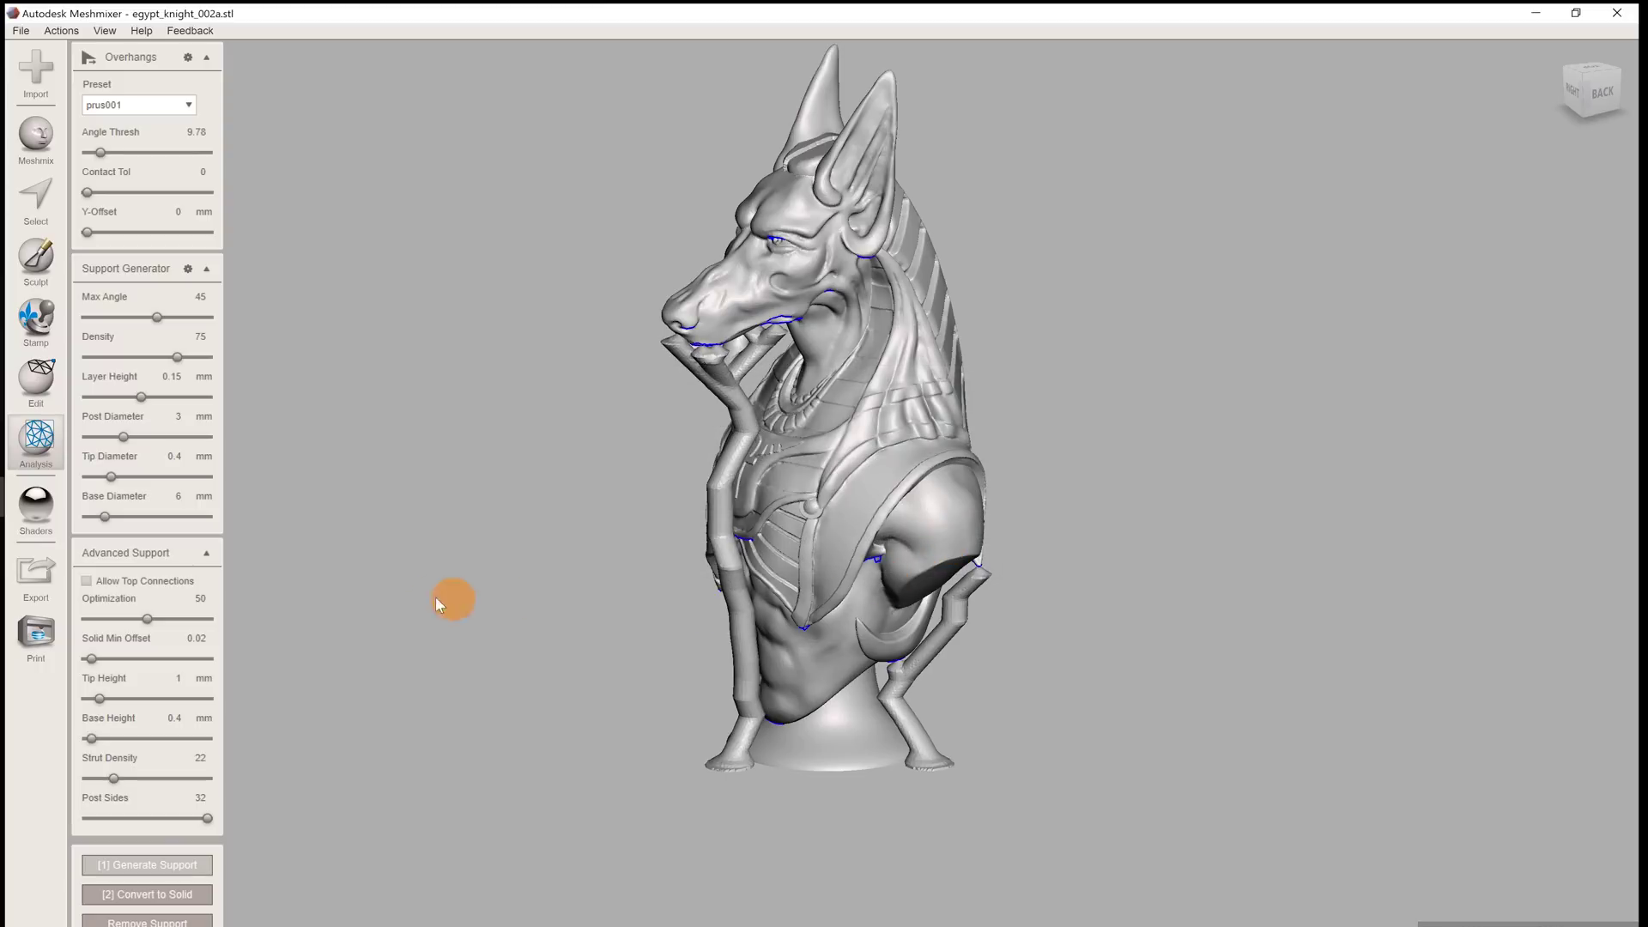
click(37, 388)
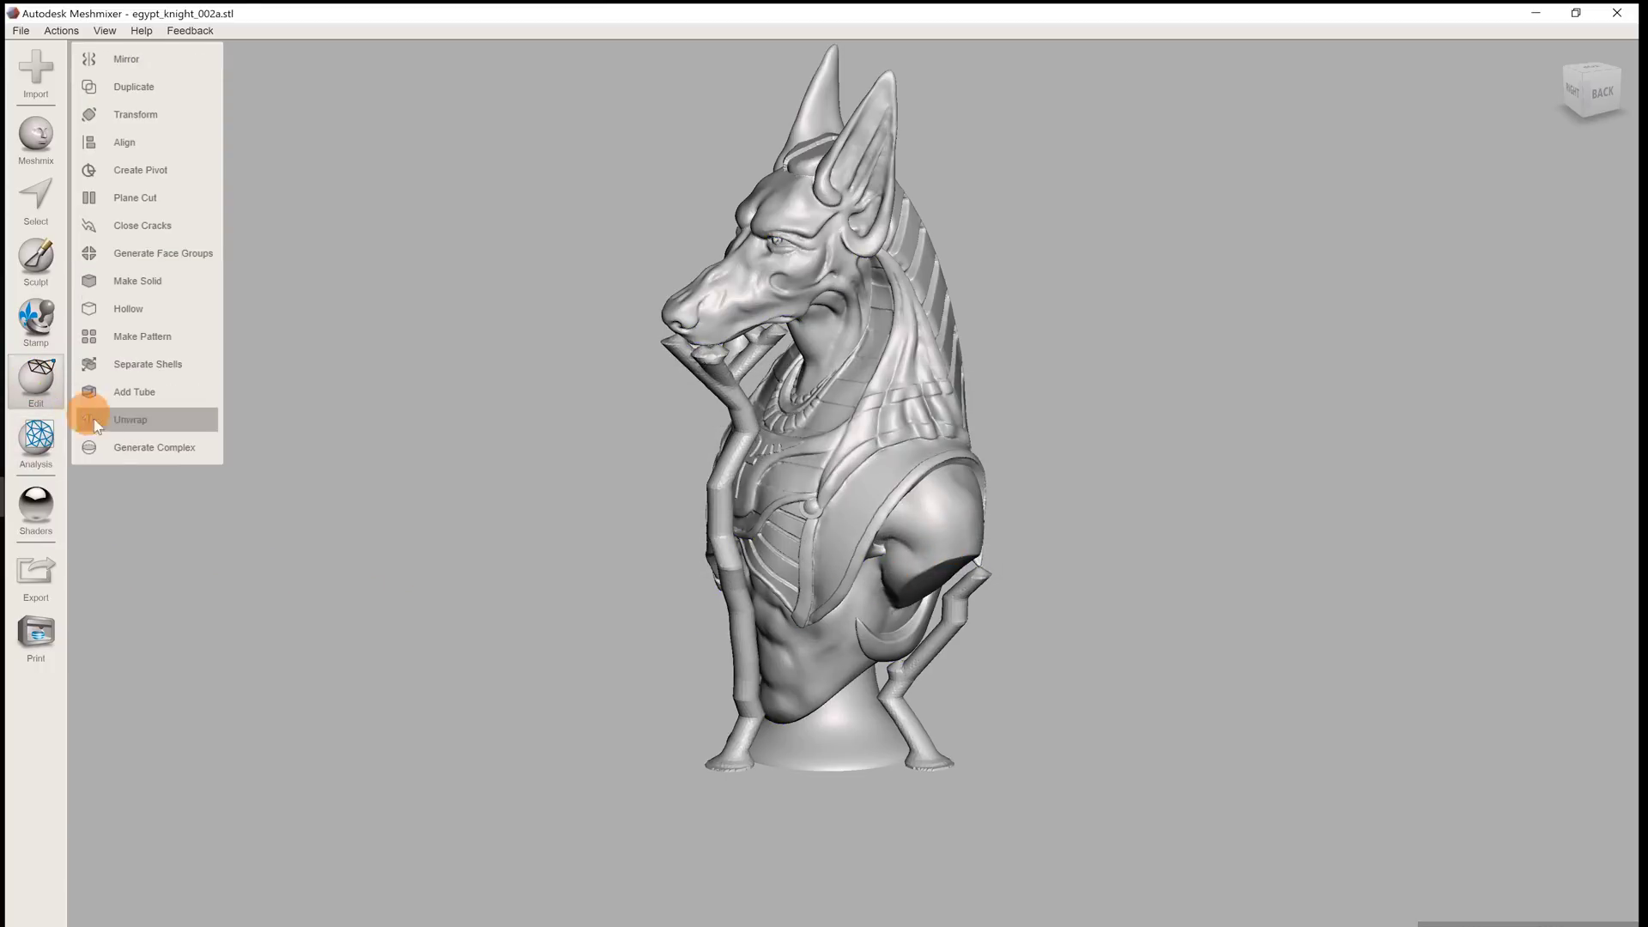
click(198, 371)
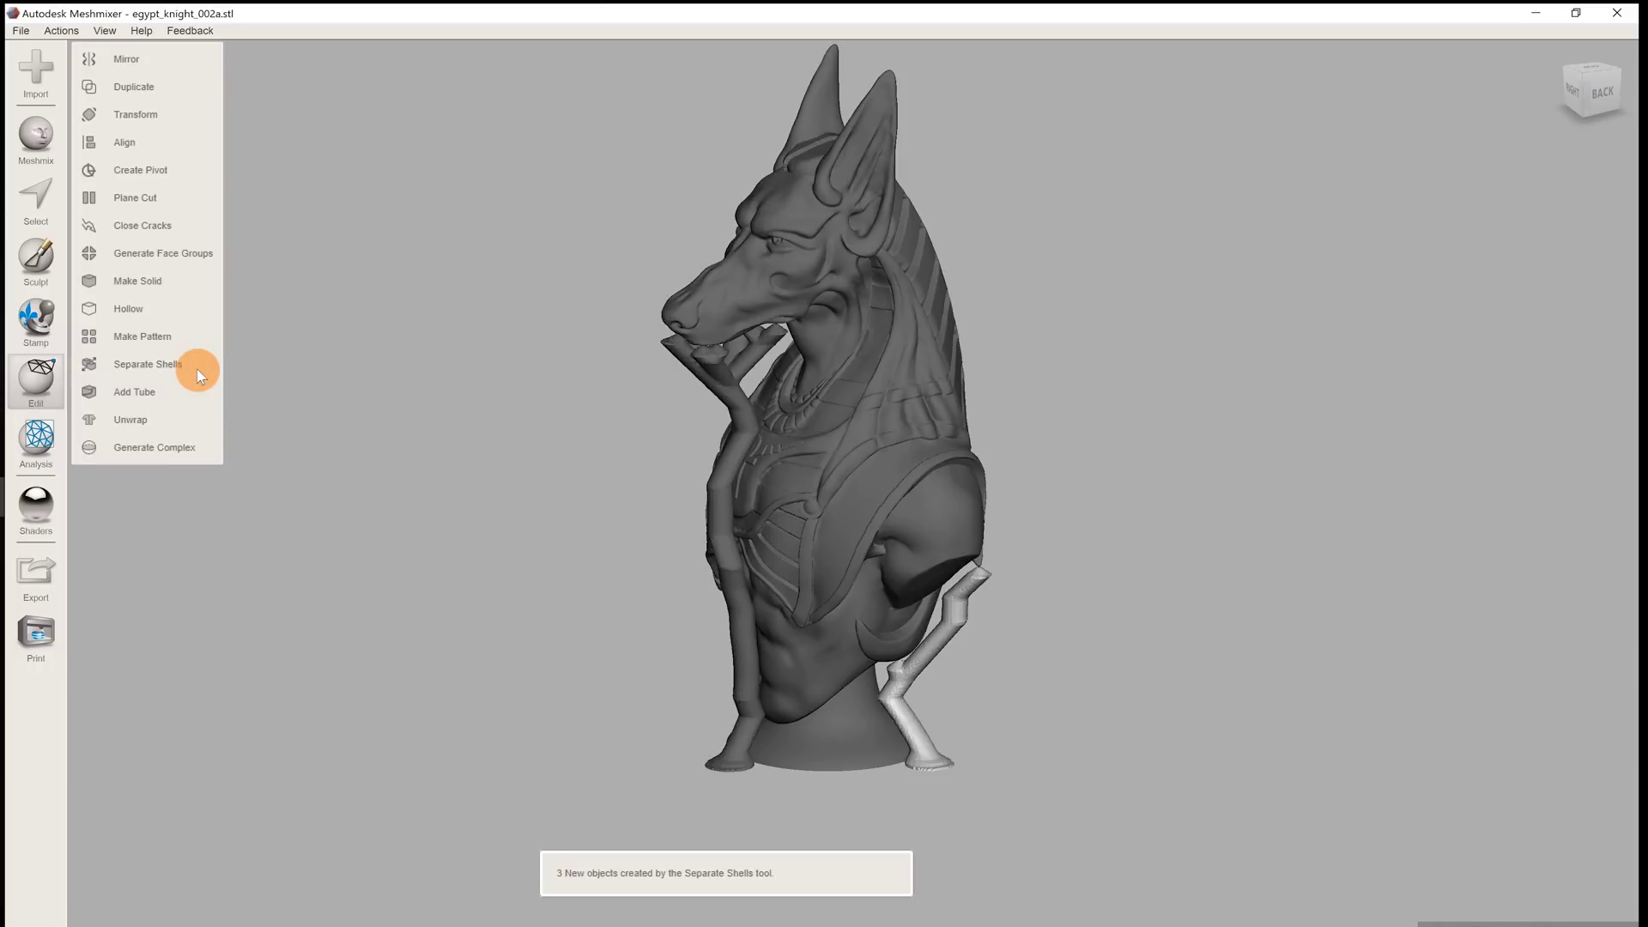
click(826, 355)
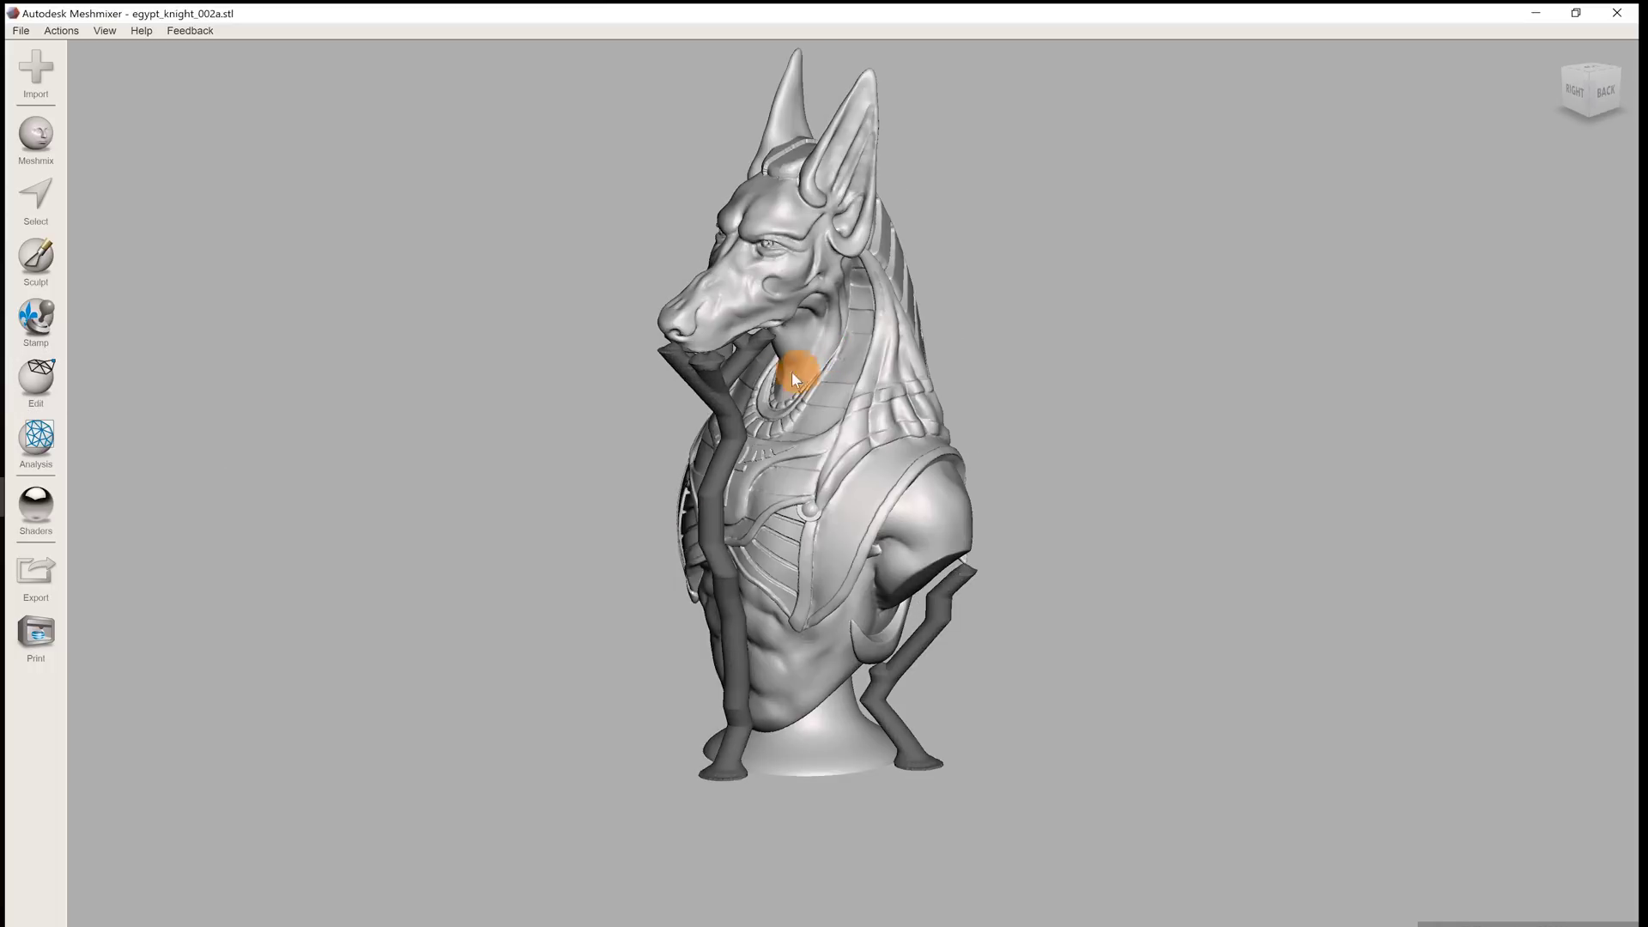
Select a support strut and load egypt_knight_002a.stl onto the Slic3r plater.
click(719, 380)
right_drag(657, 426, 1012, 373)
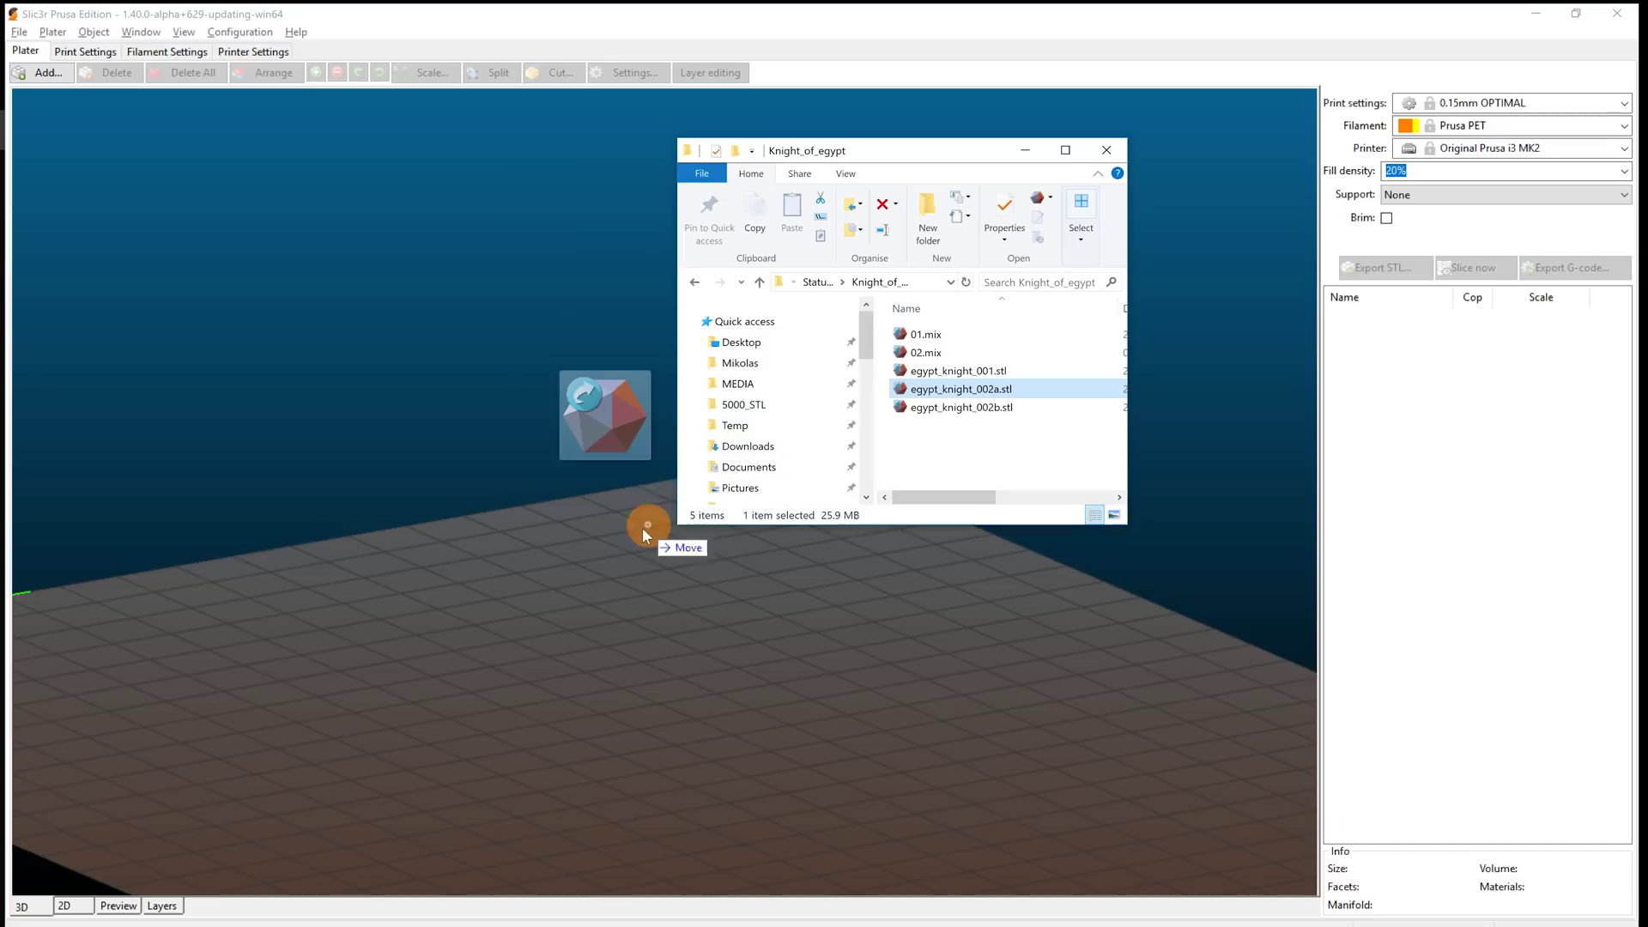
drag(640, 523, 578, 538)
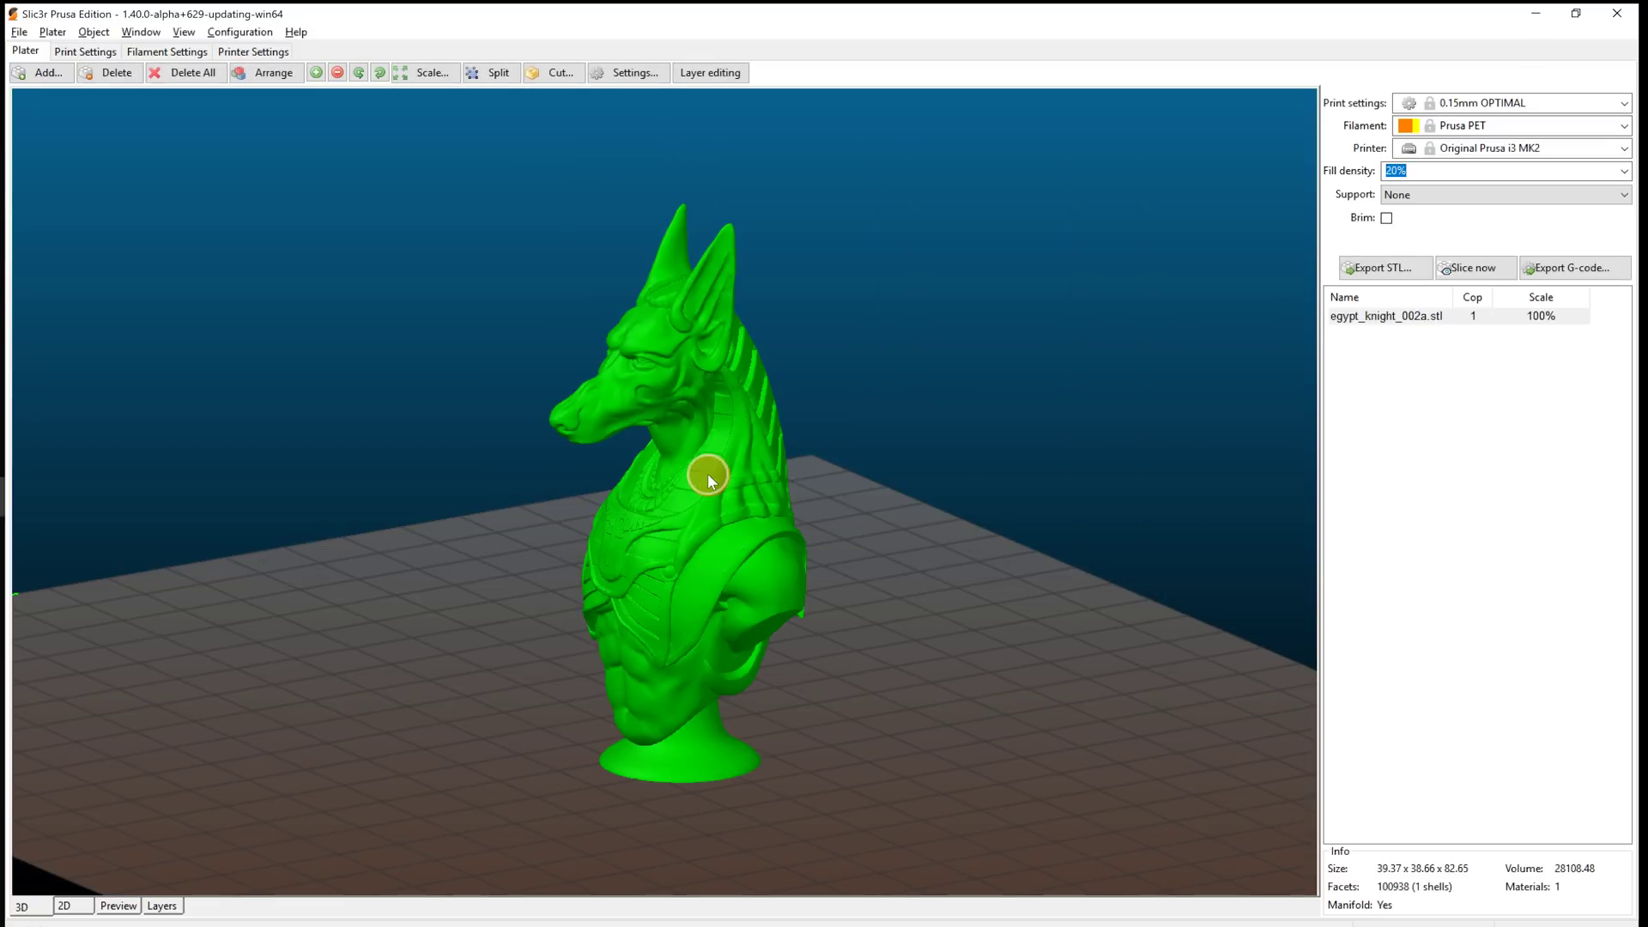
Add egypt_knight_002b.stl as a part of the bust object.
double_click(708, 472)
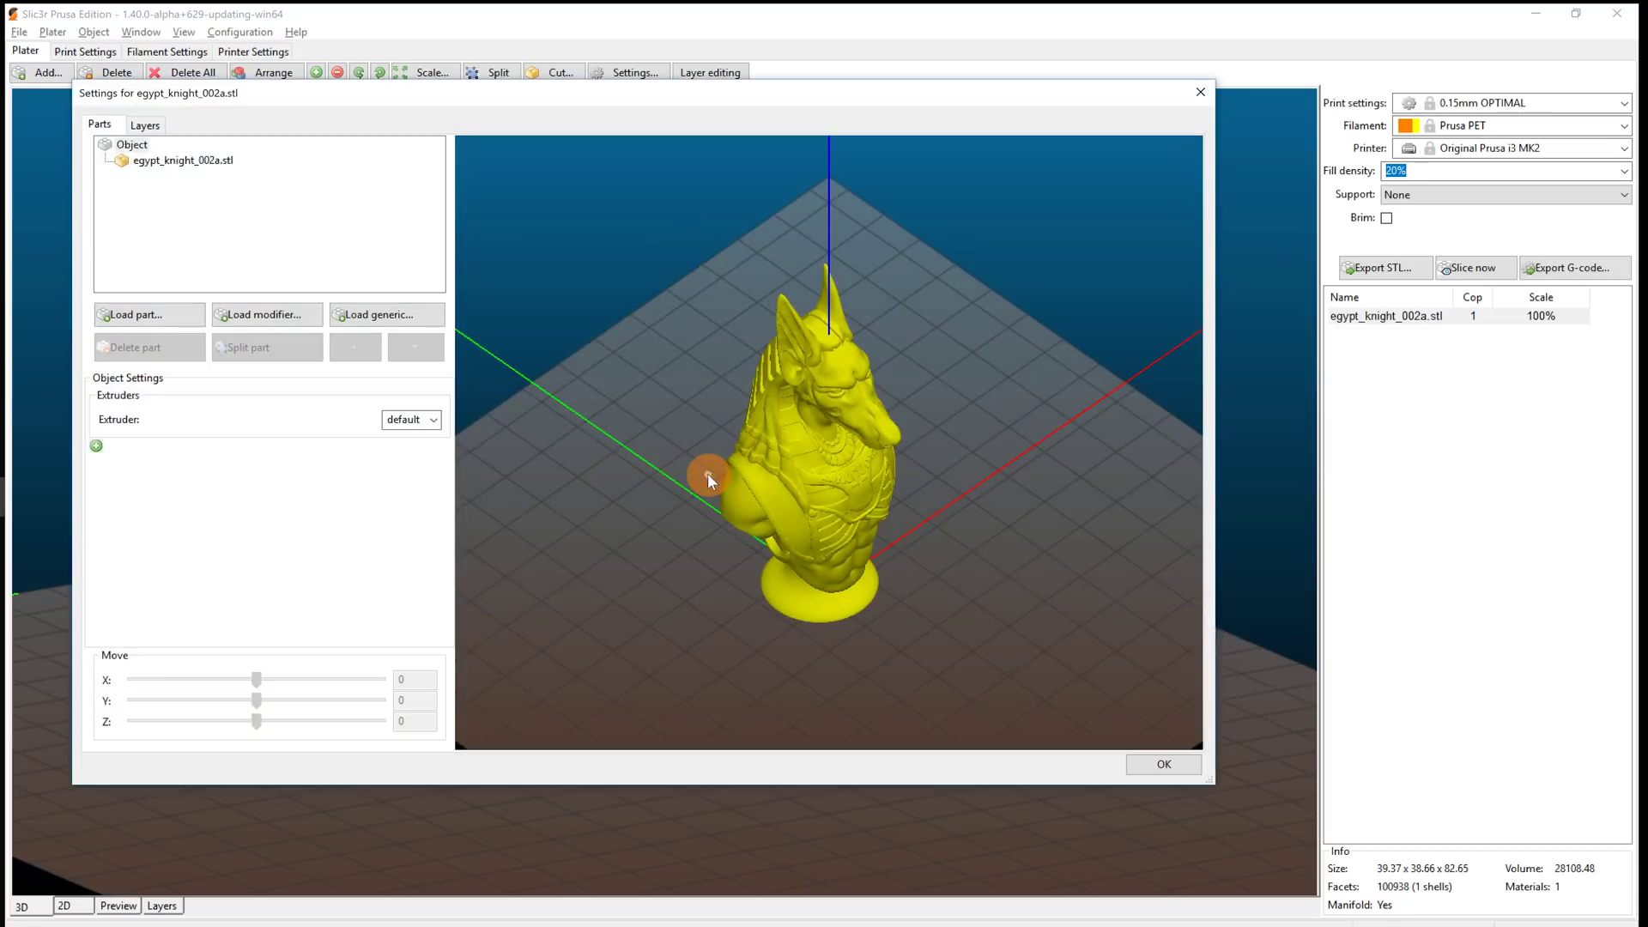
click(175, 324)
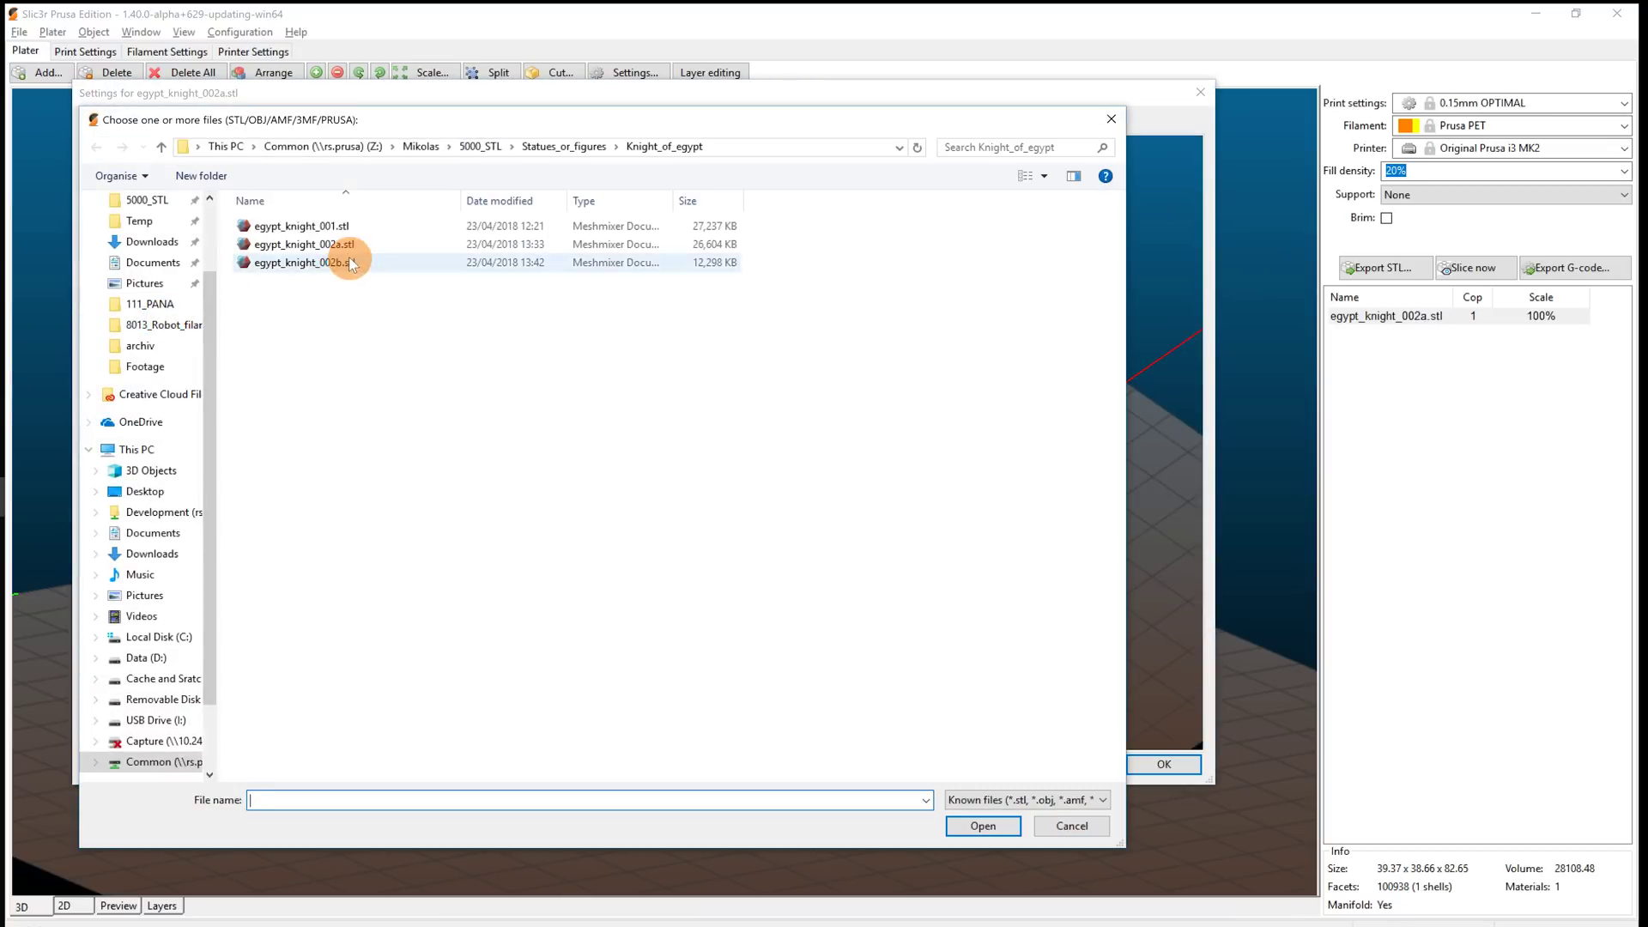
double_click(348, 260)
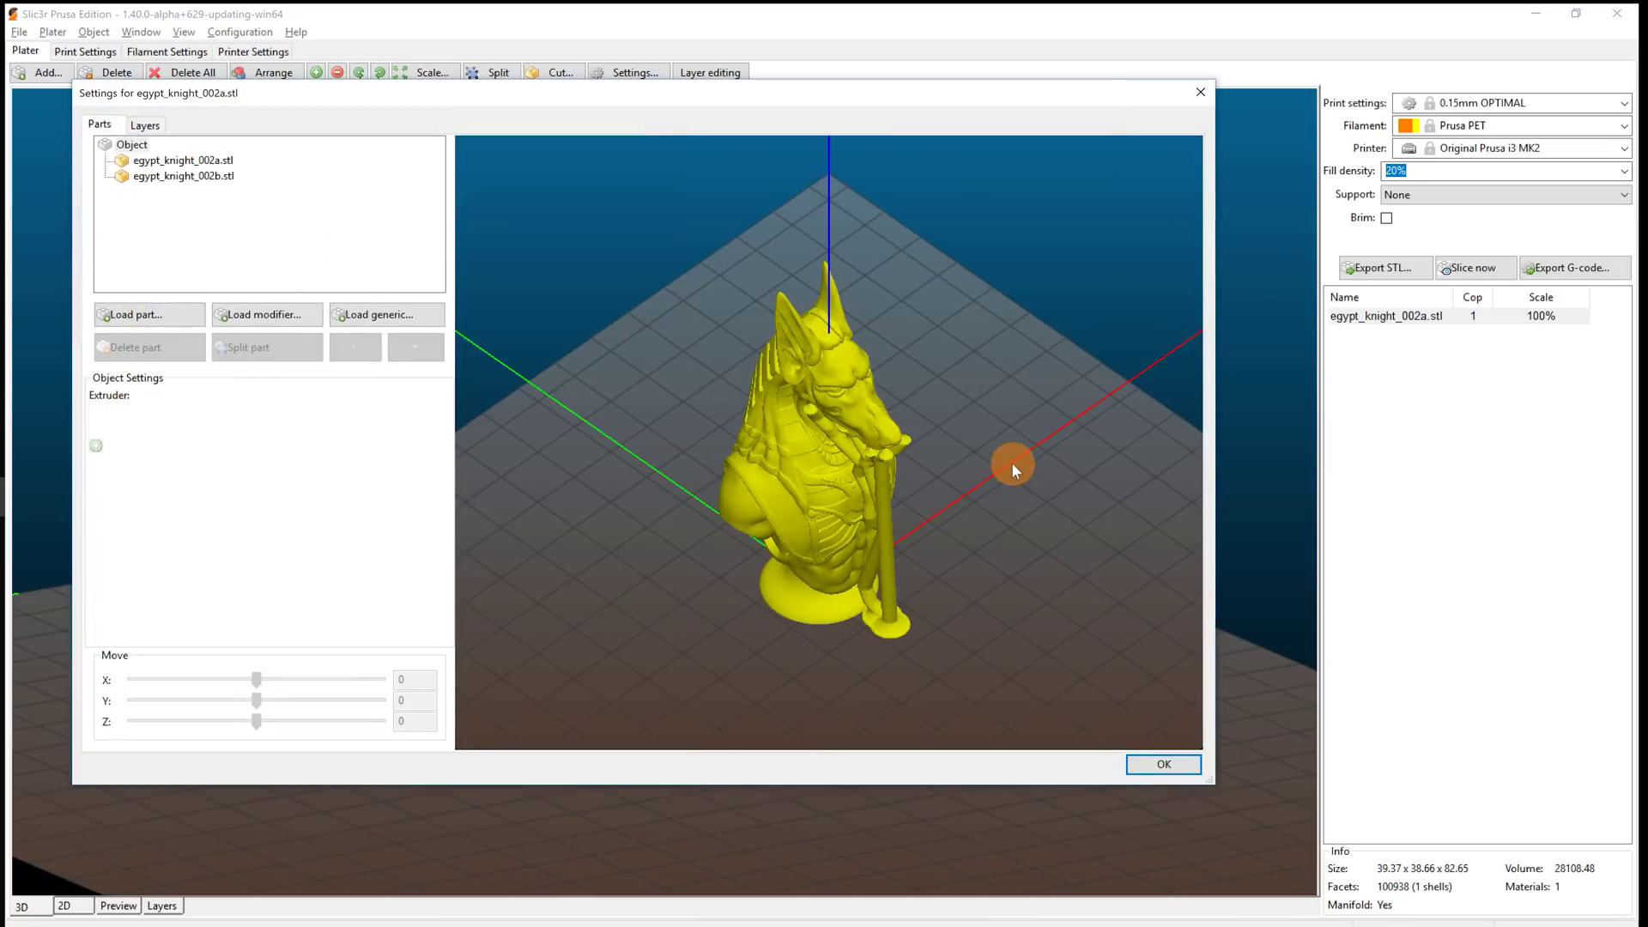
drag(1011, 461, 878, 447)
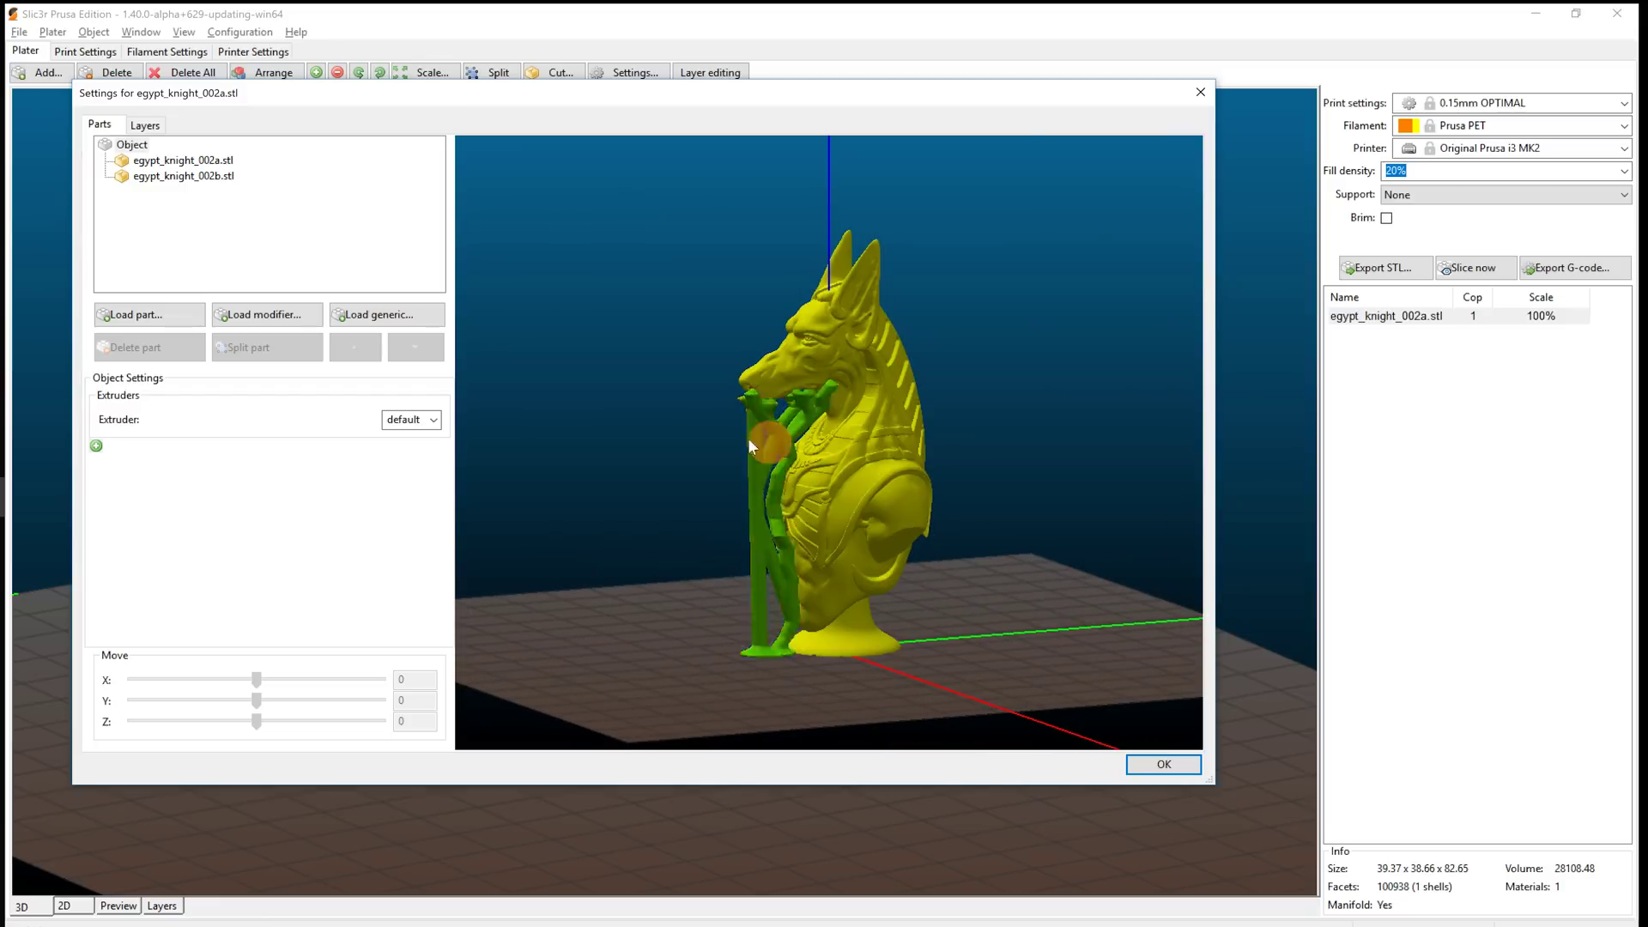
Give the egypt_knight_002b.stl support part a Fill density override of 0%.
click(213, 178)
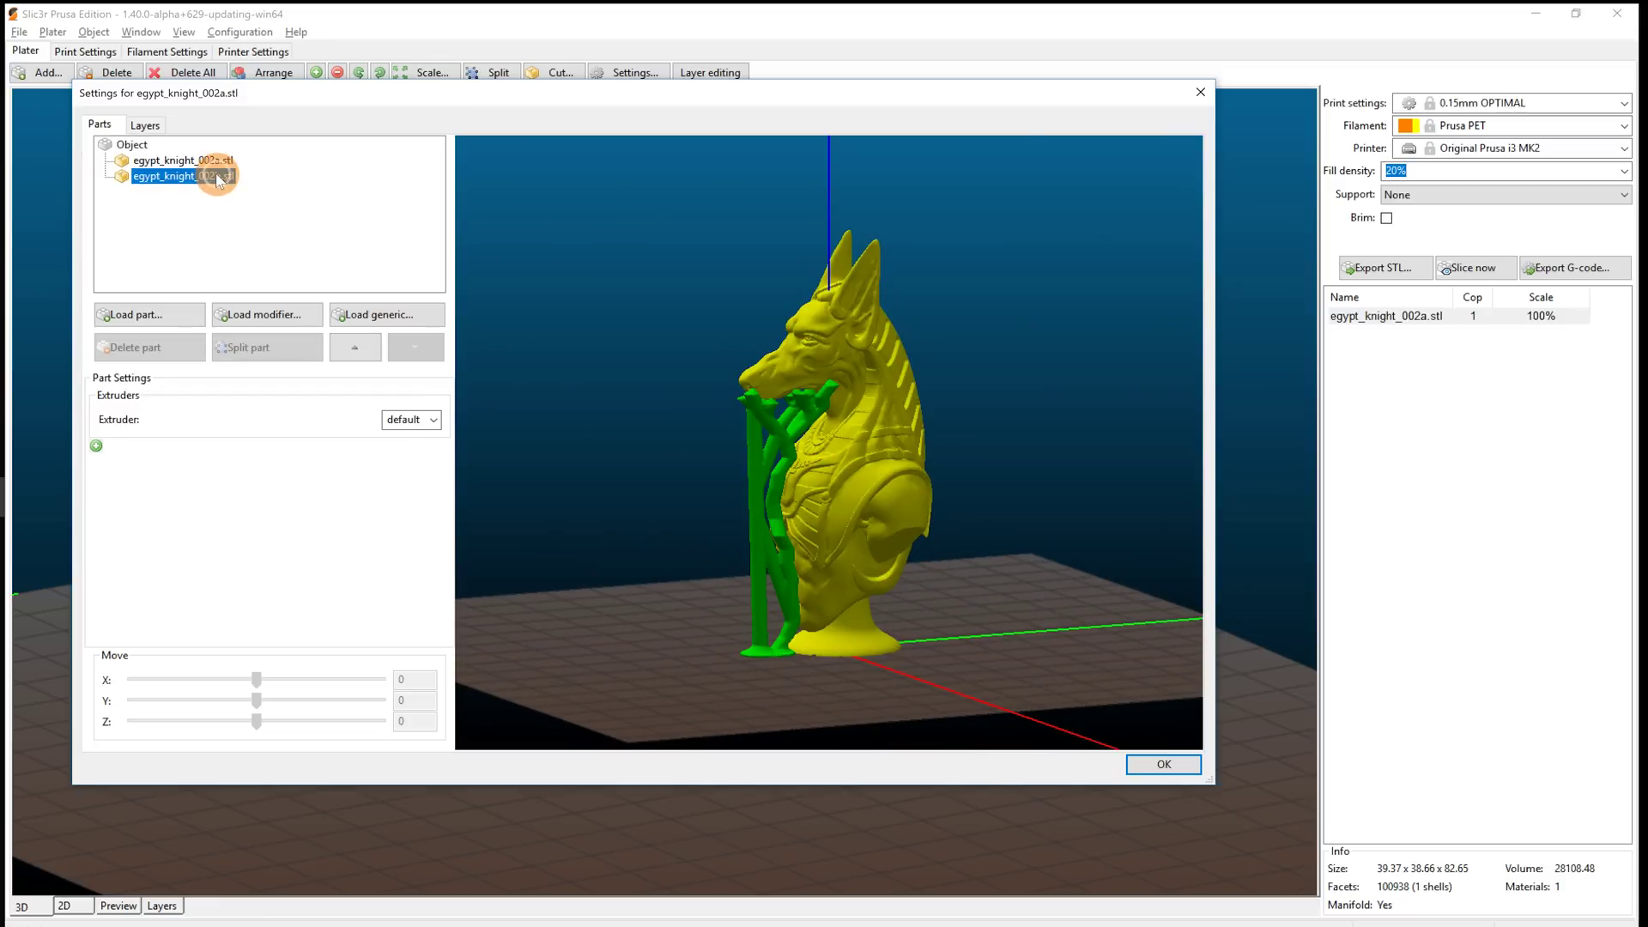
click(96, 446)
mouse_move(206, 471)
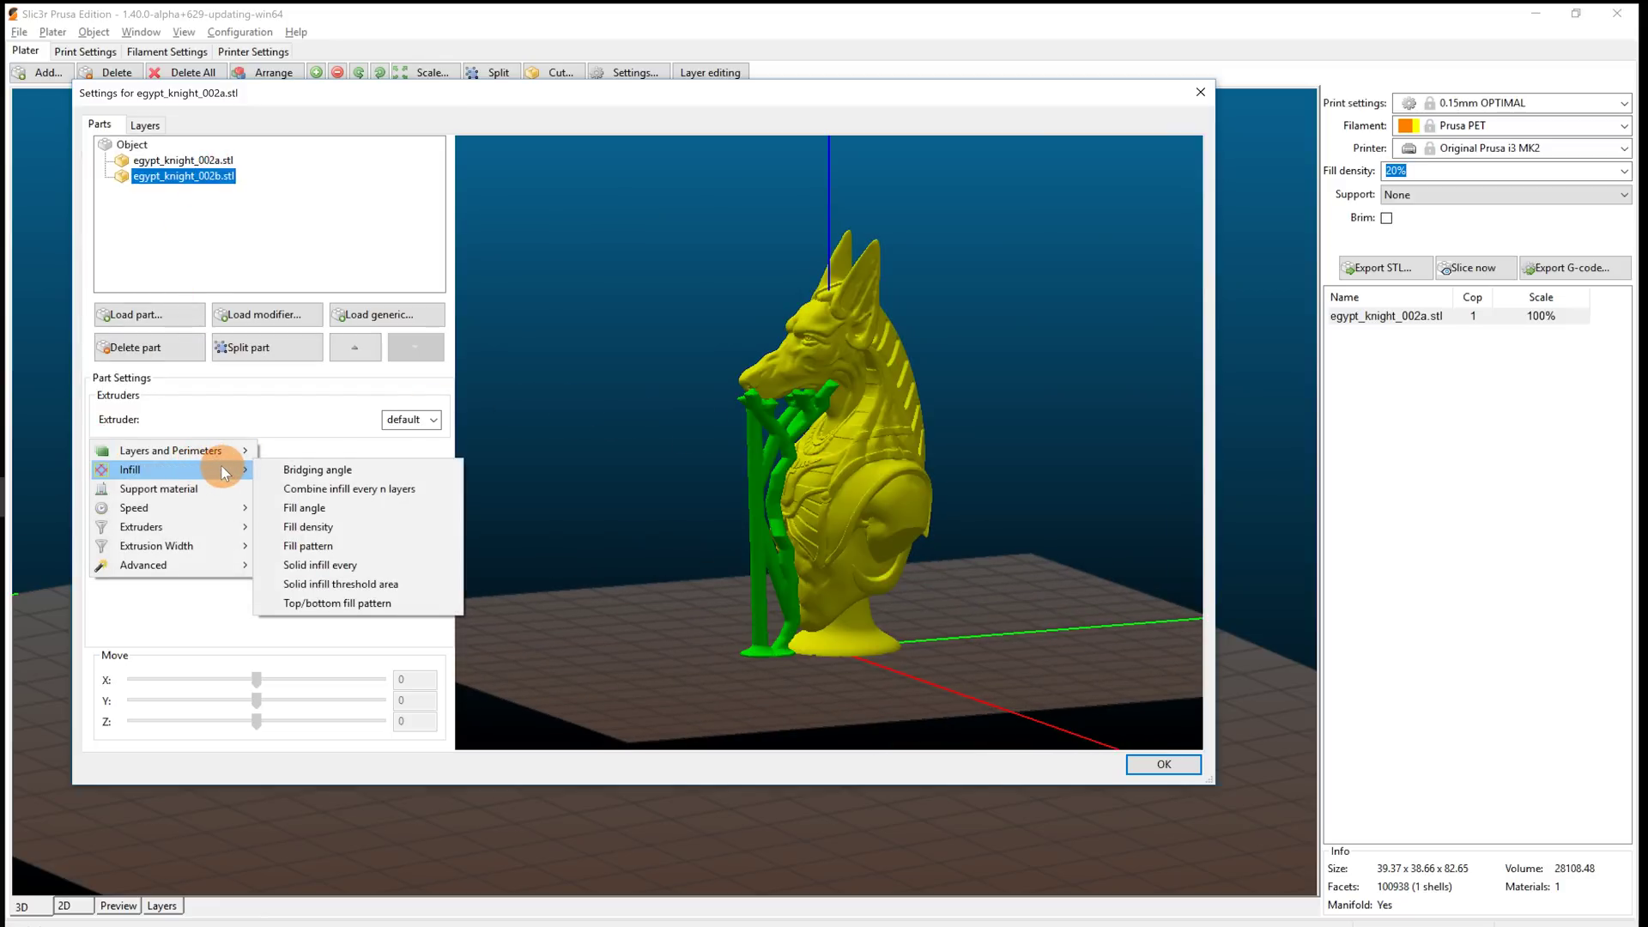
click(348, 523)
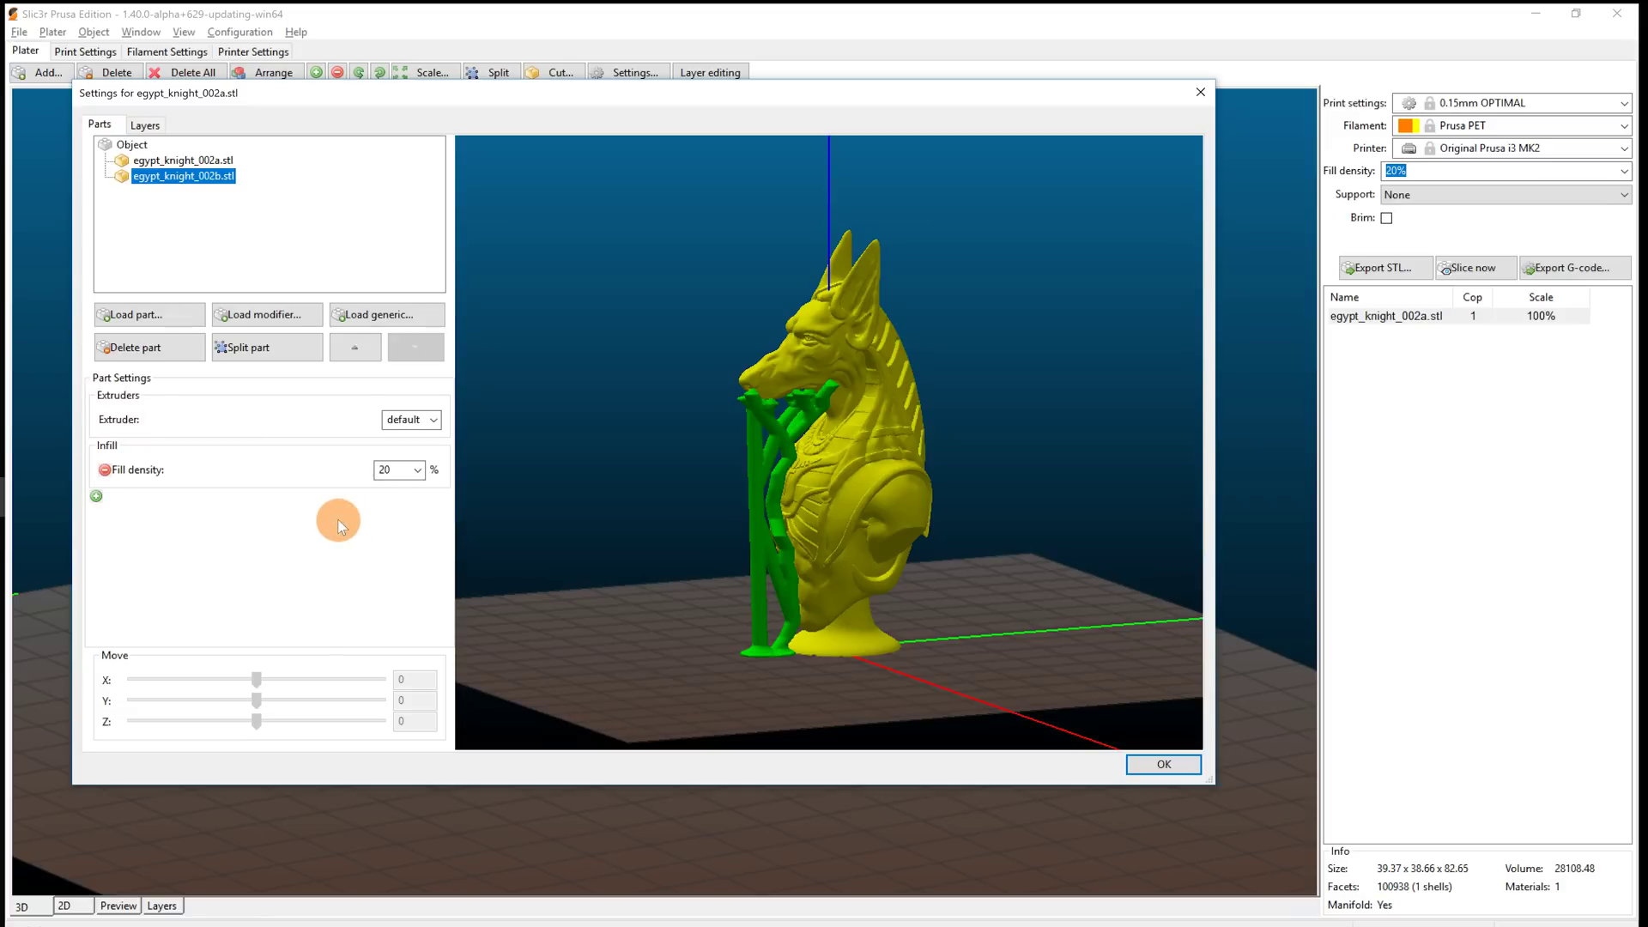
click(417, 471)
click(409, 487)
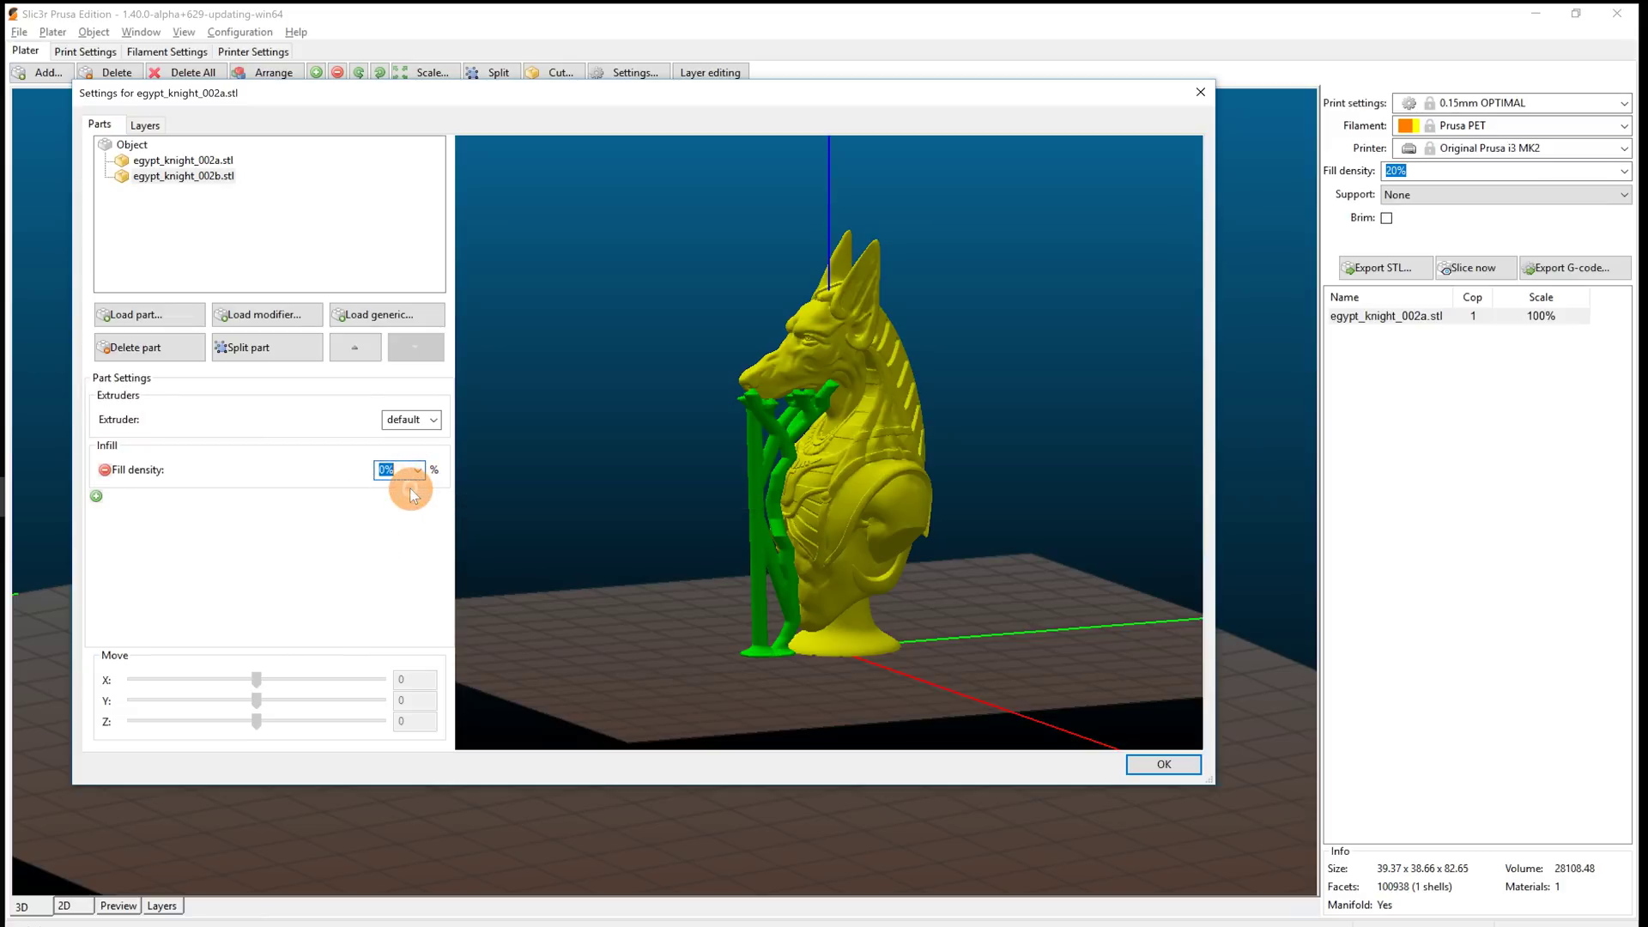
Confirm the settings for egypt_knight_002a.stl with OK.
click(1193, 766)
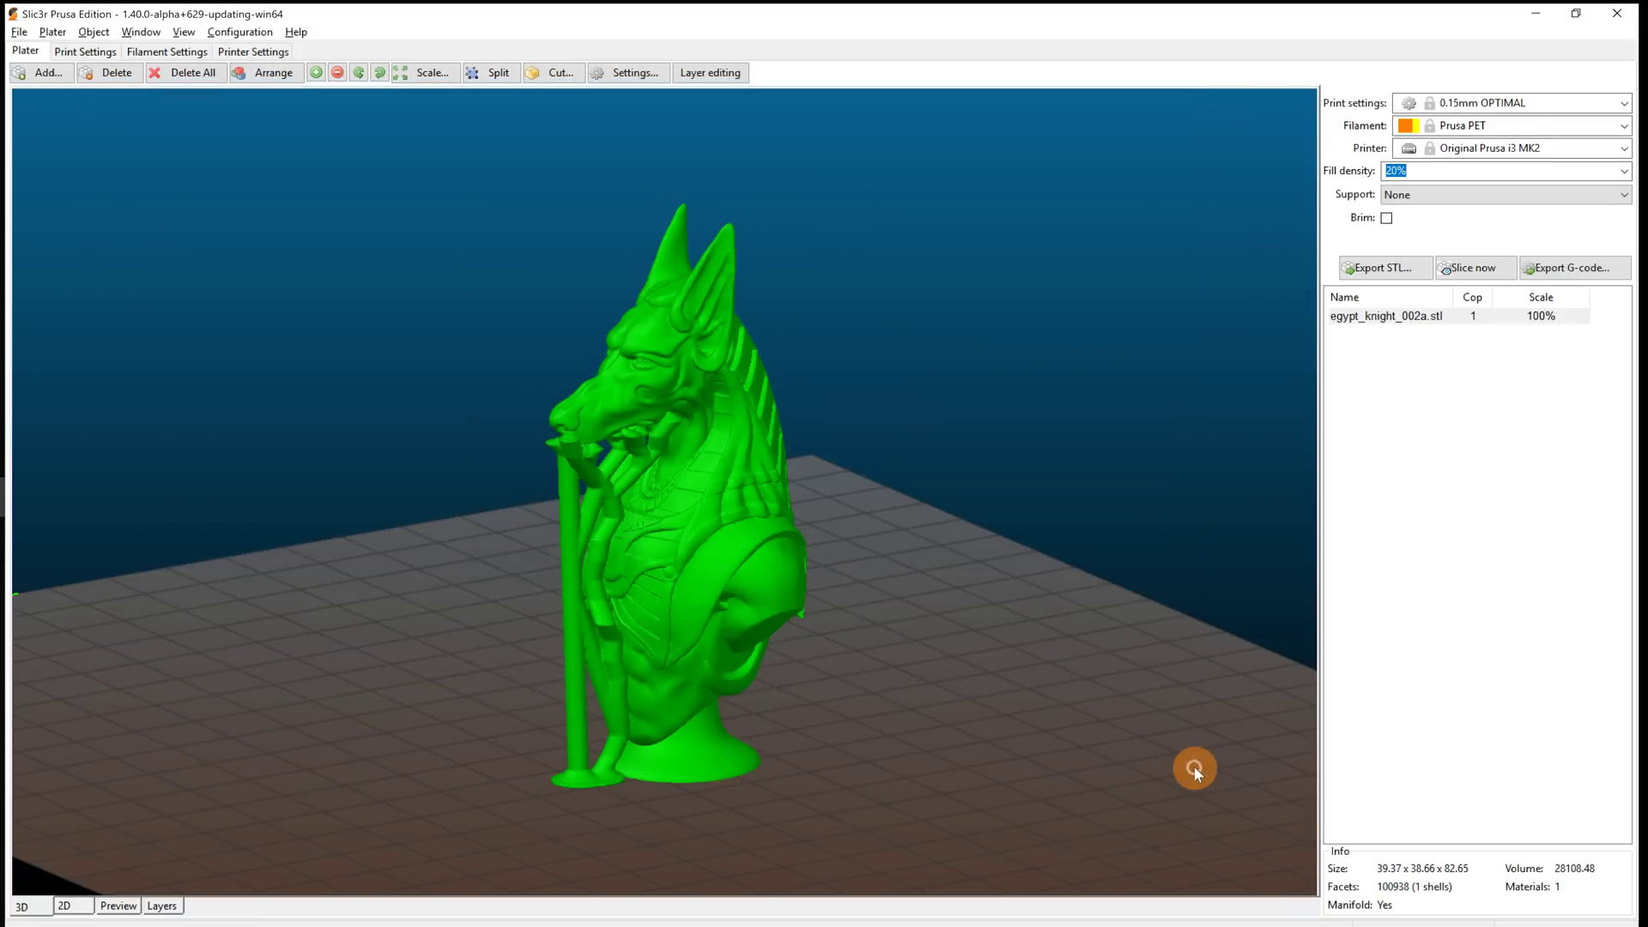